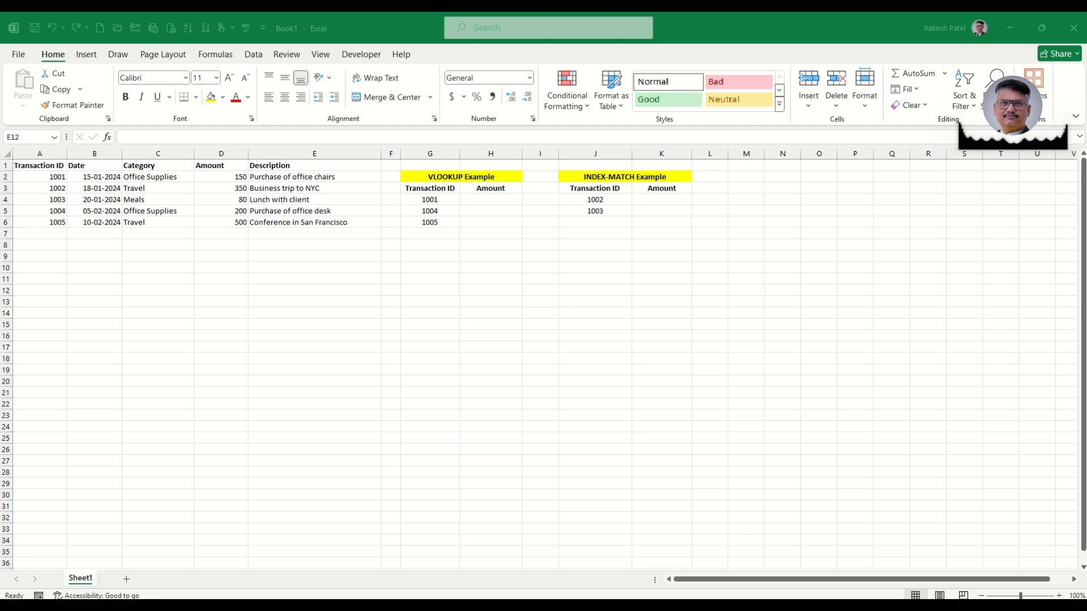
- Review the VLOOKUP function's four arguments in empty cell E9 and discard the unfinished formula
click(280, 256)
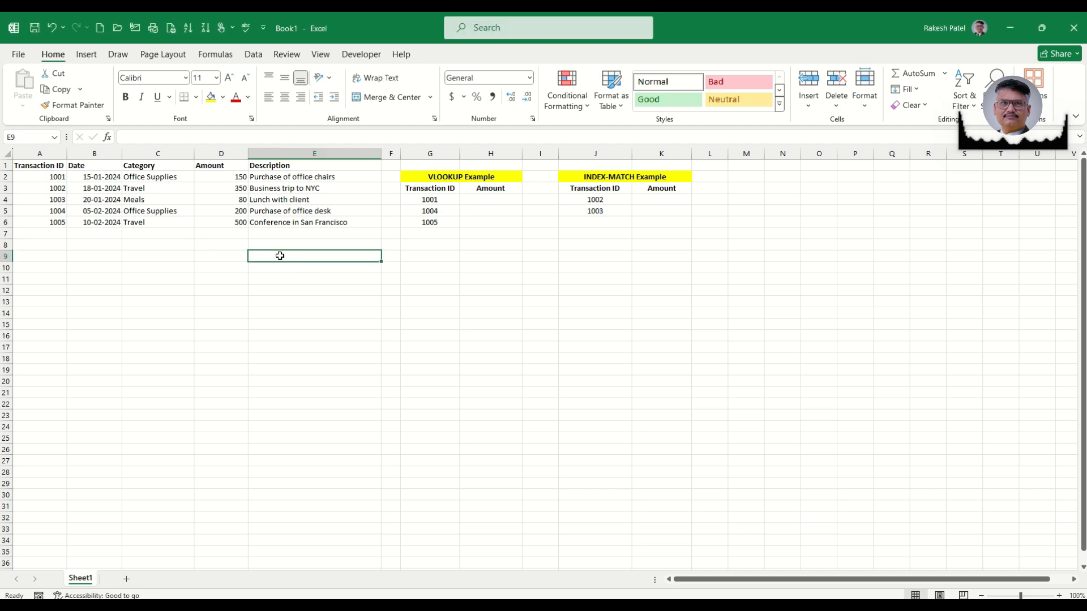
text(VL)
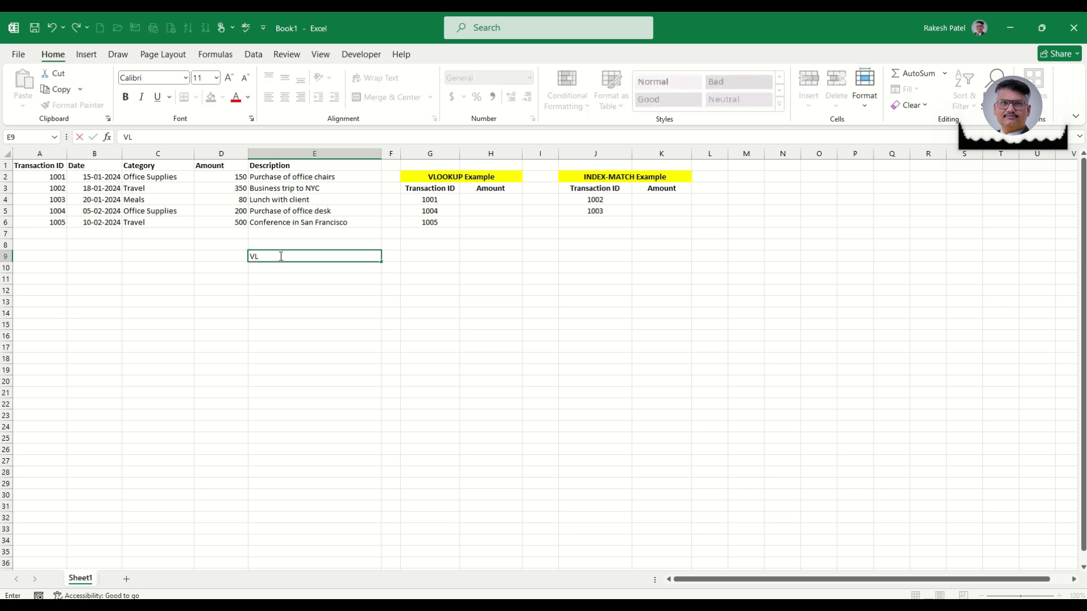
key(Escape)
text(=vlo)
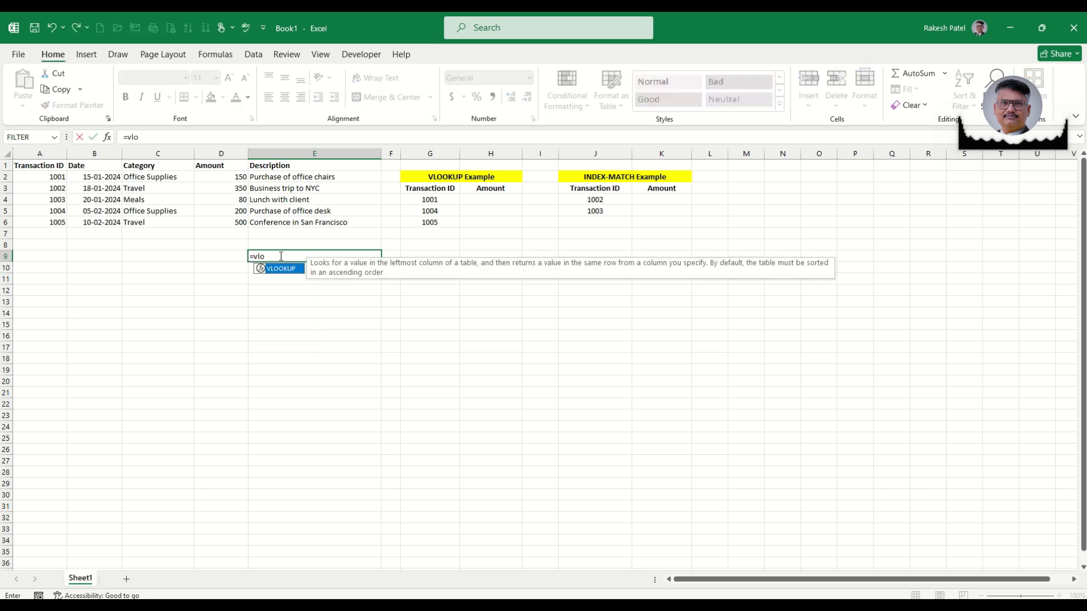
key(Tab)
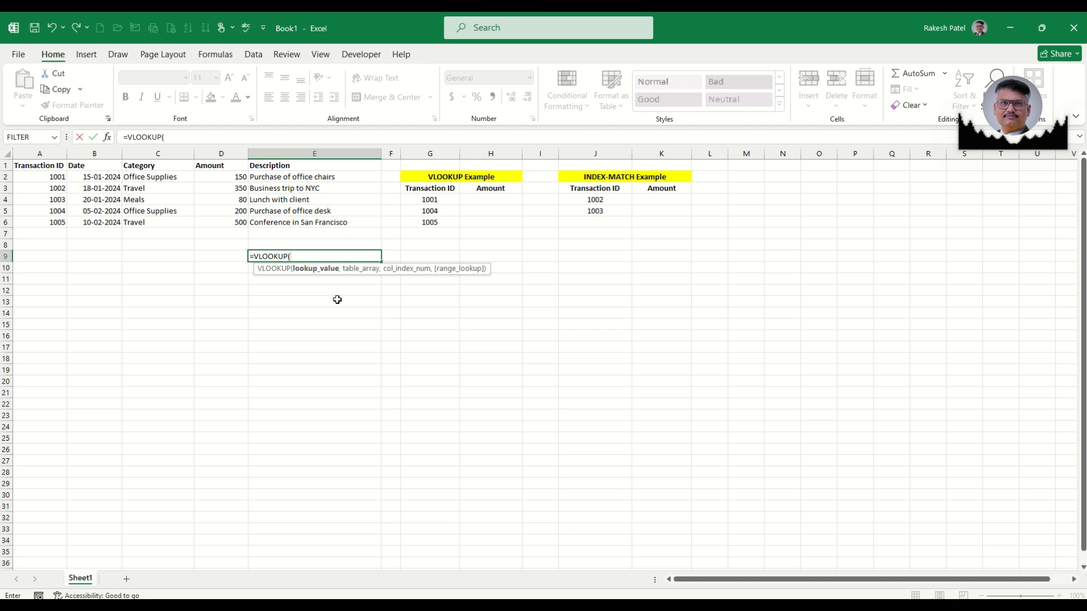
text(,)
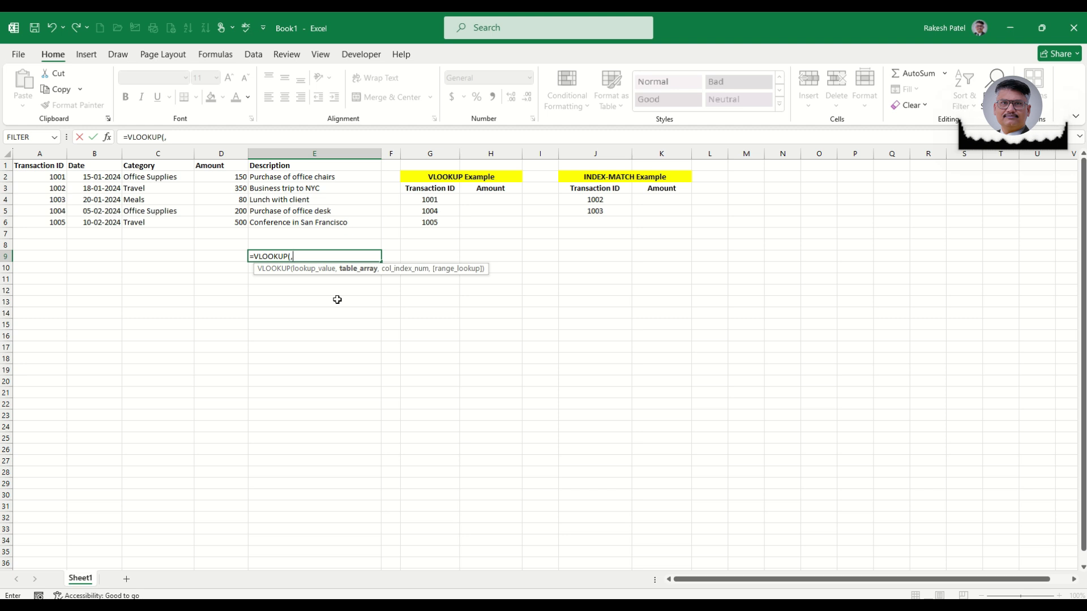
text(,)
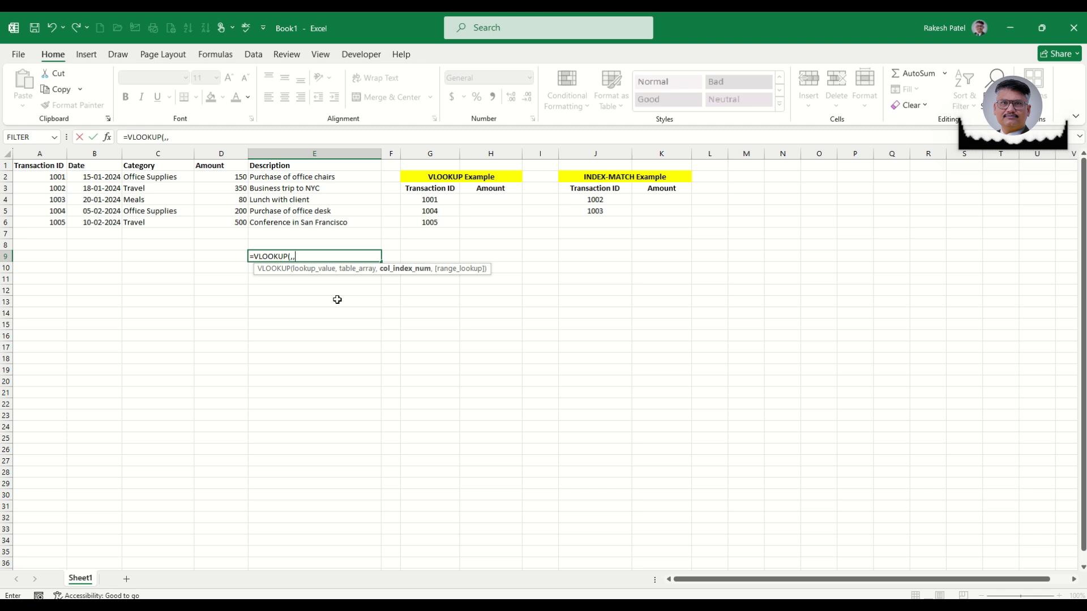
text(,)
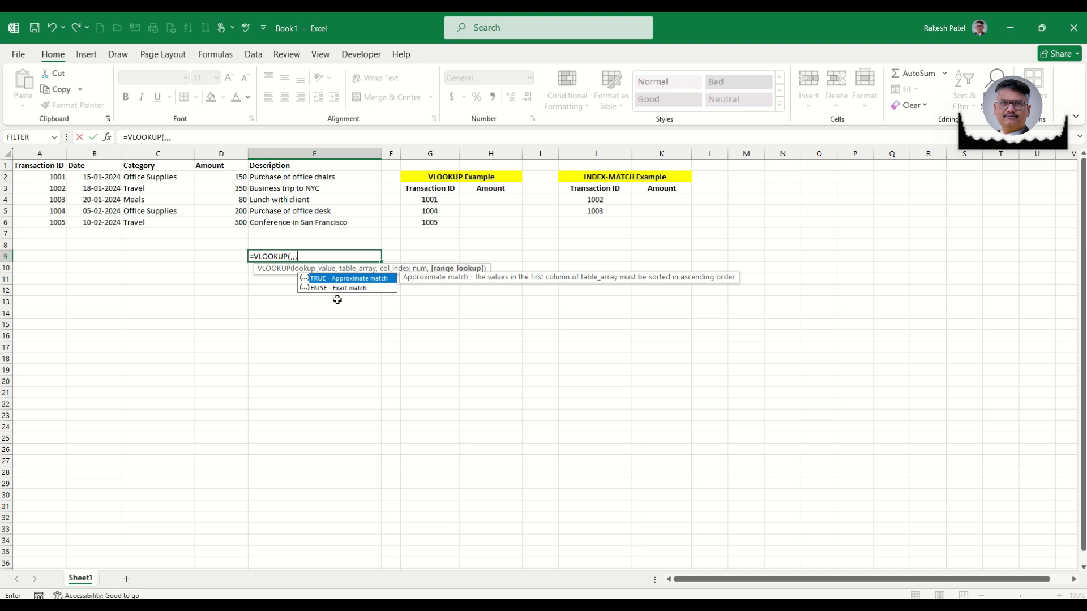
key(BackSpace)
key(BackSpace)
key(BackSpace)
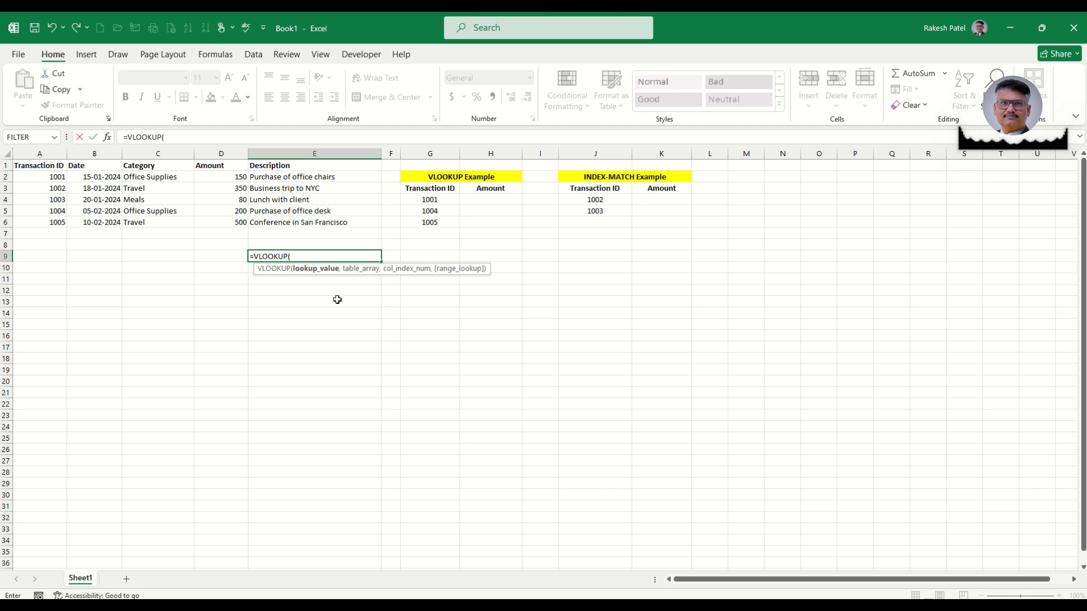
text(,)
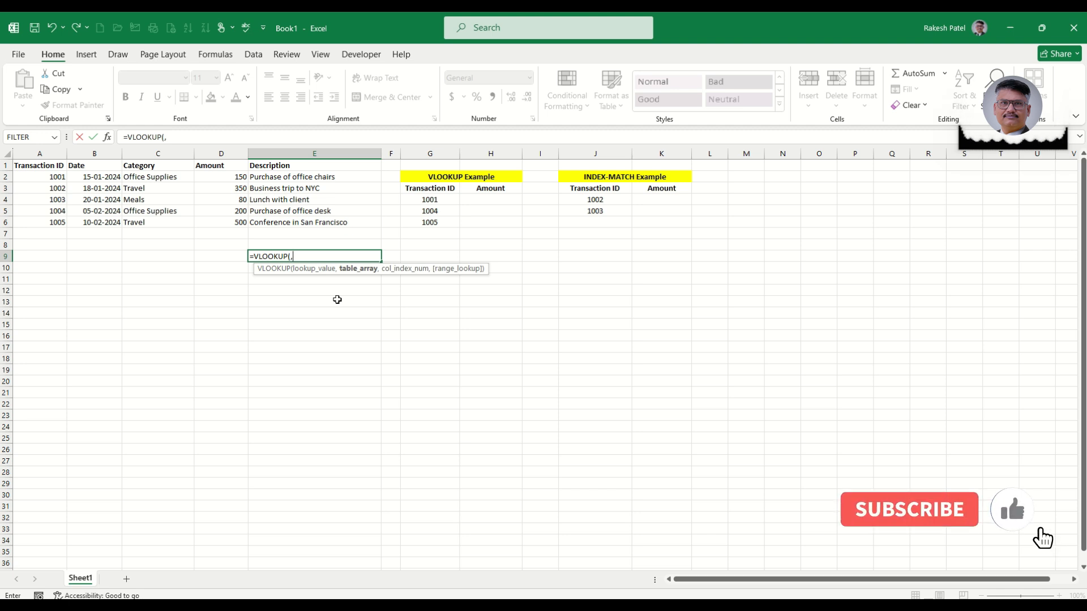
key(Escape)
- Examine the VLOOKUP example's first Transaction ID and Amount cells, the transaction table's range and its Transaction ID column
key(Up)
key(Up)
key(Up)
key(Up)
key(Up)
key(Right)
key(Right)
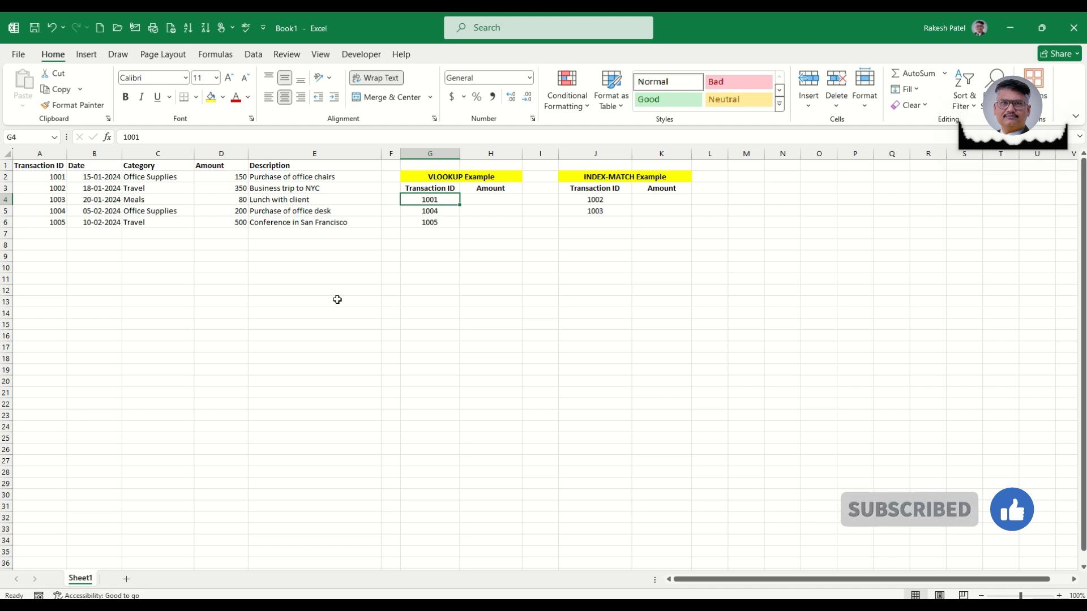
key(Right)
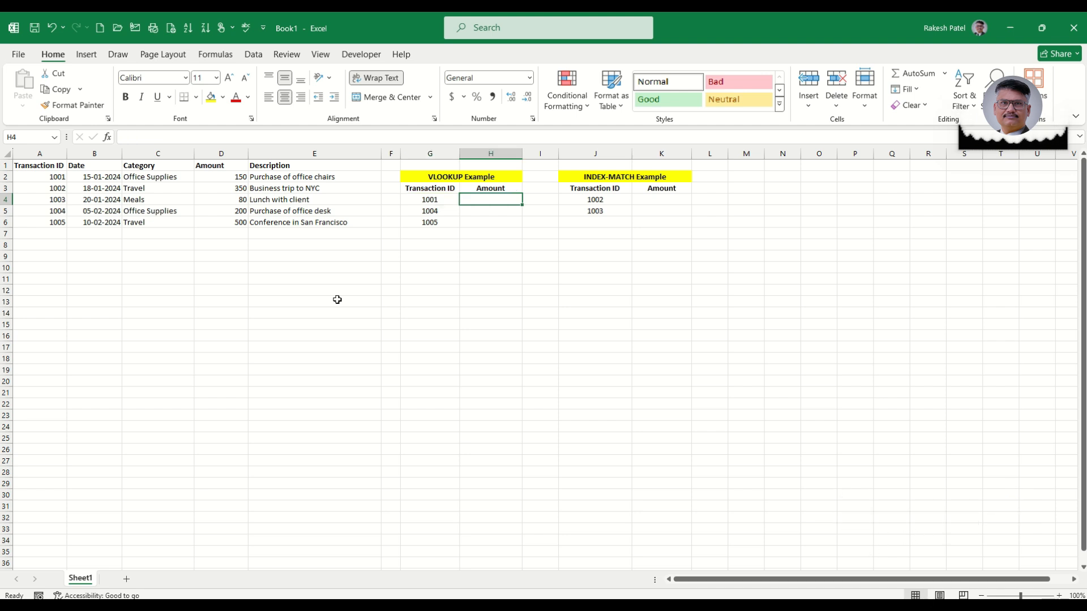
click(426, 196)
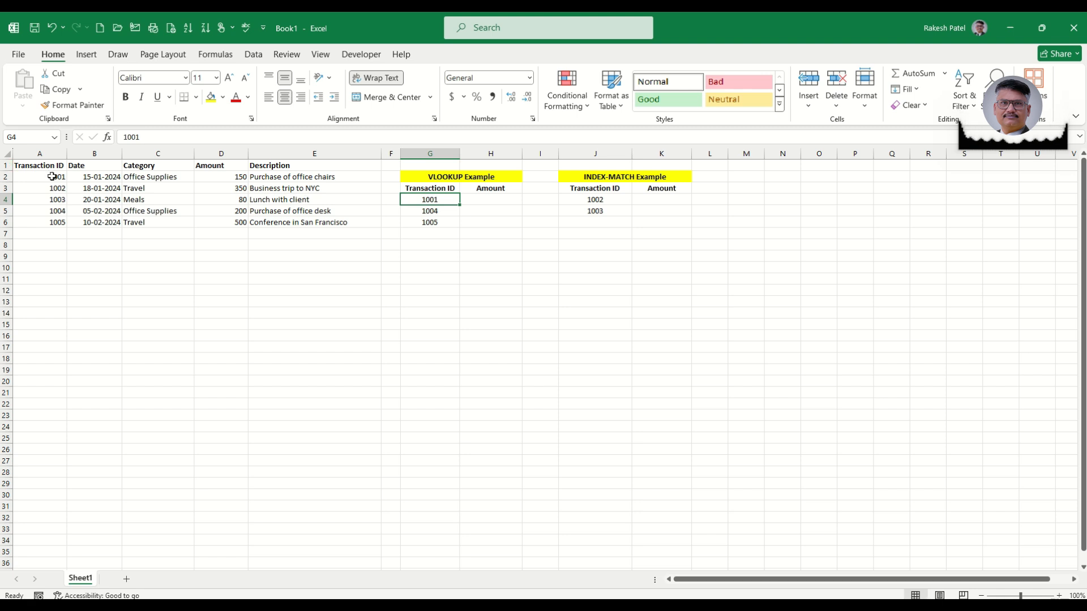
drag(42, 166, 348, 227)
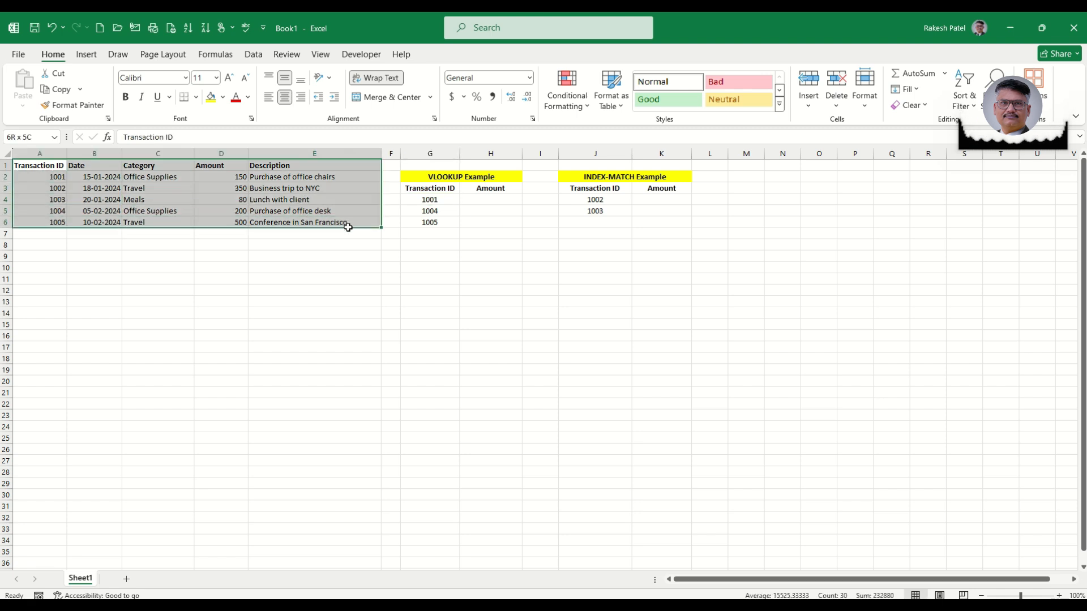
click(117, 245)
drag(40, 166, 42, 223)
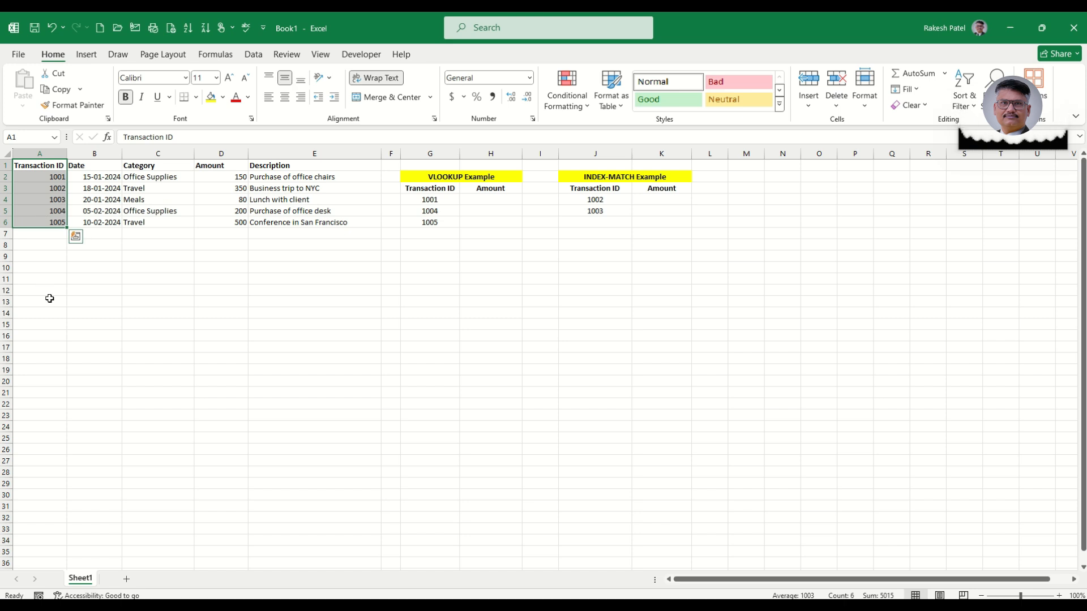
click(49, 191)
click(488, 201)
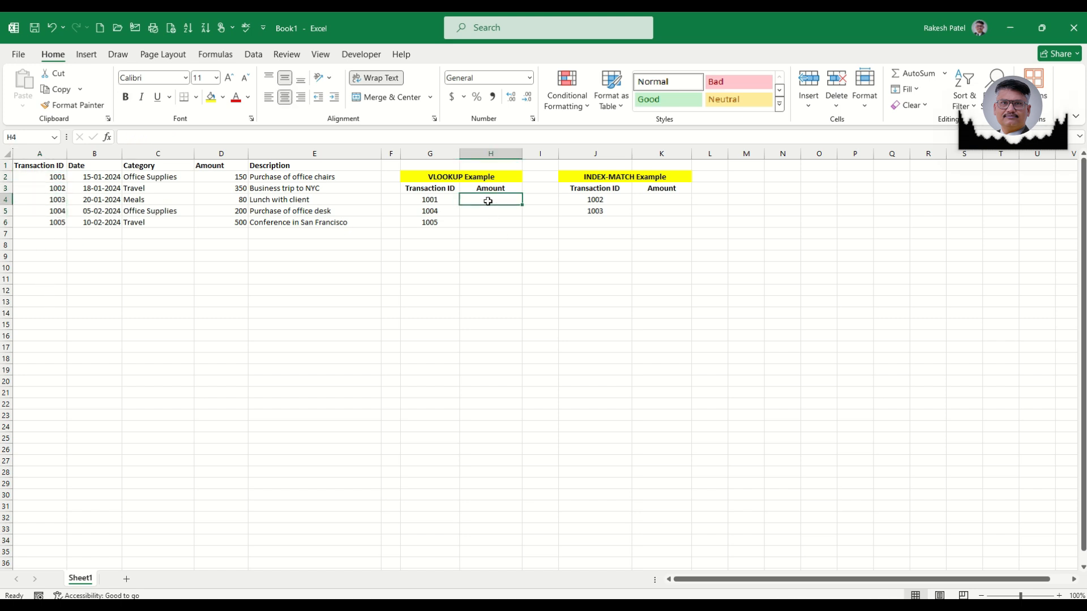
drag(46, 171, 330, 221)
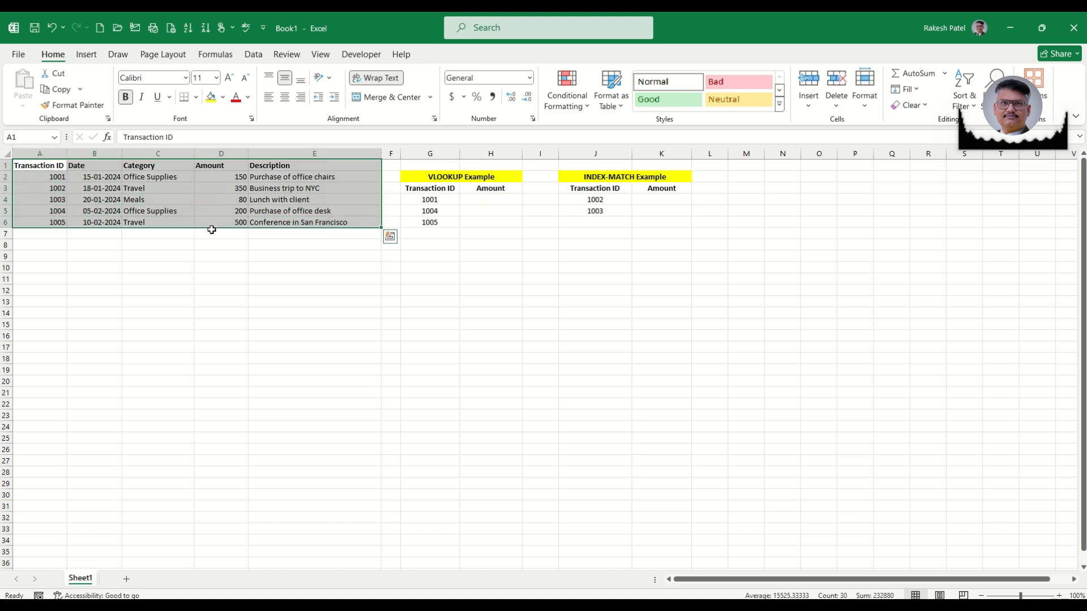
click(50, 168)
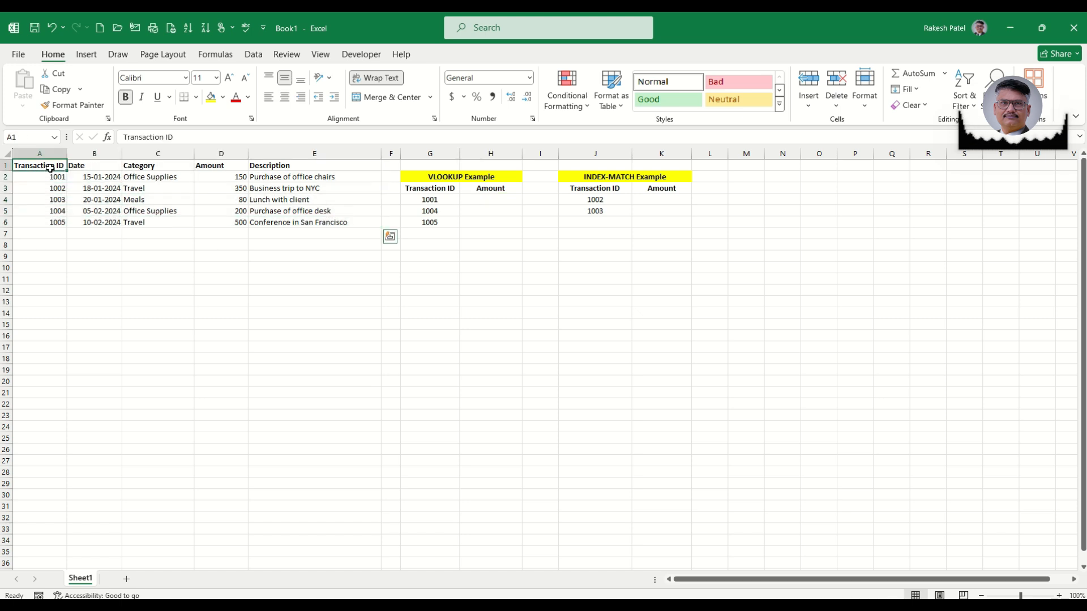
drag(49, 176, 340, 231)
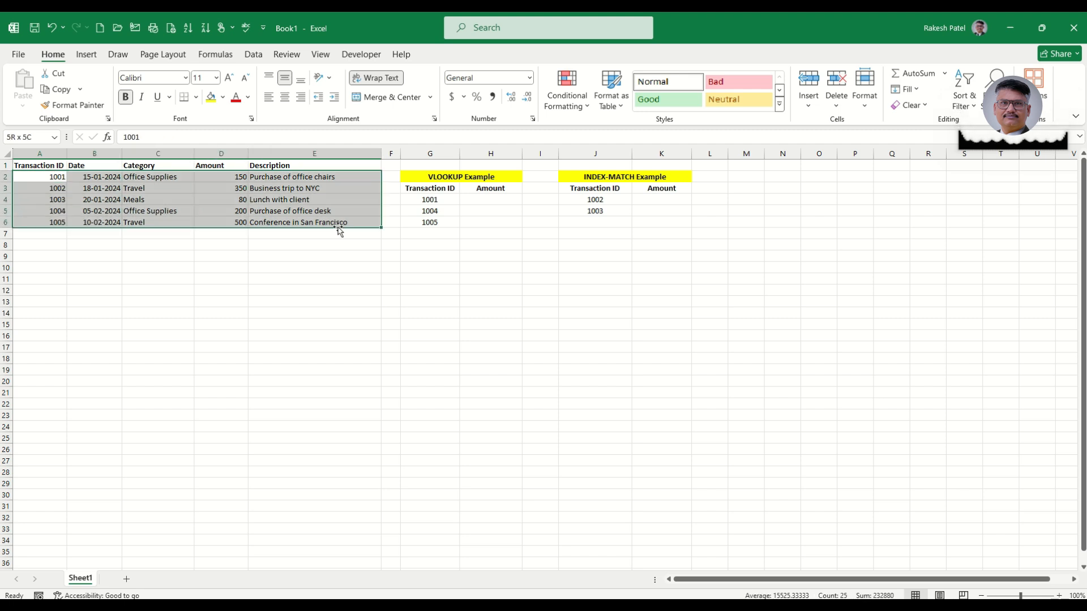
click(79, 191)
- Insert a copy of the Transaction ID cells A1:A6 before the Category column, shifting the existing cells right
drag(49, 165, 49, 219)
key(ctrl+c)
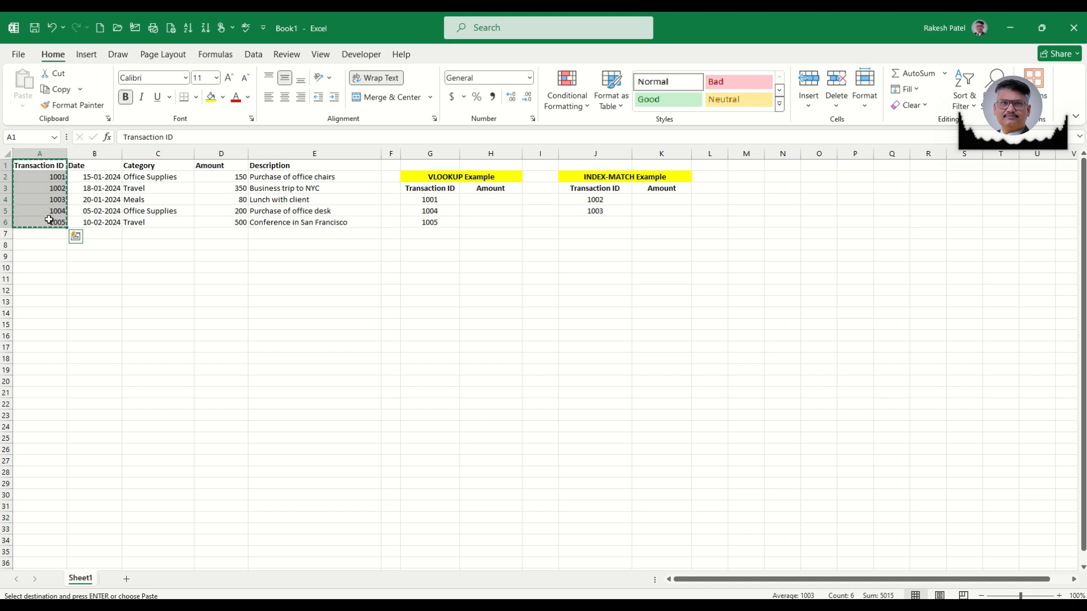
click(158, 154)
right_click(157, 160)
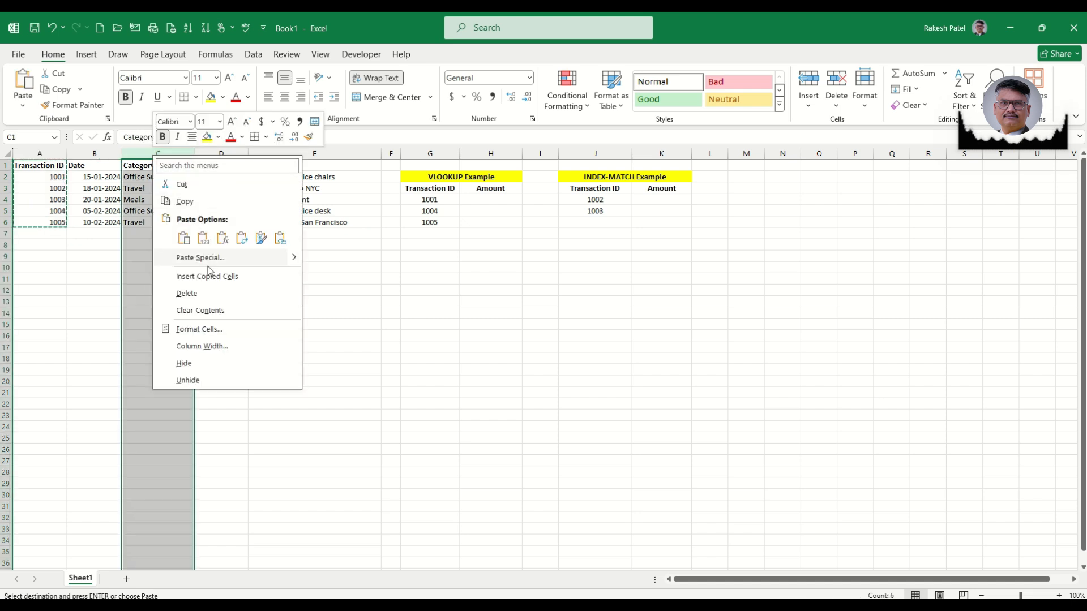
click(207, 276)
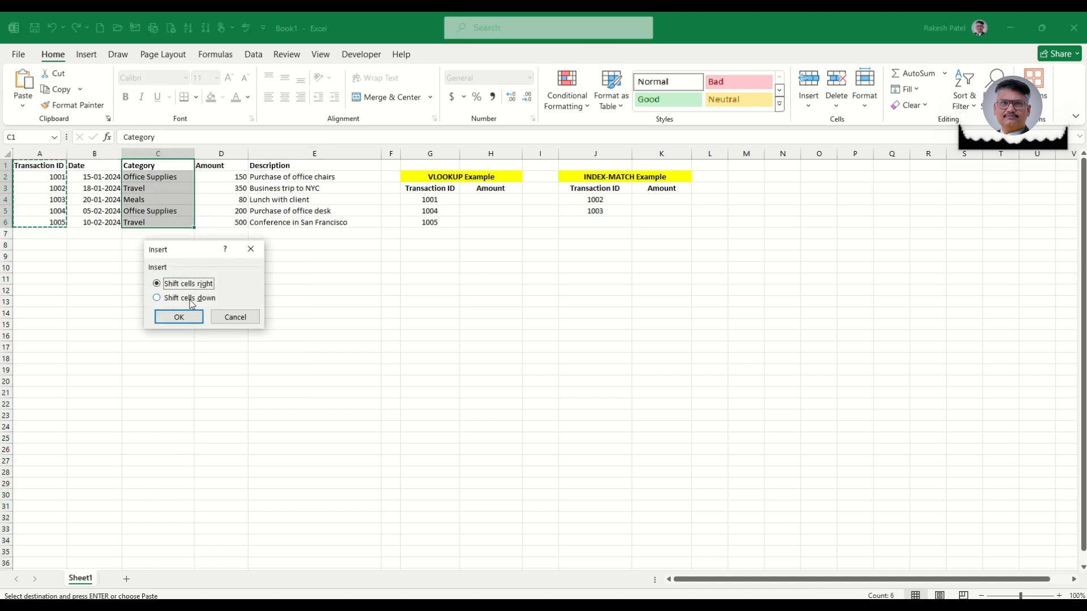
click(180, 317)
click(167, 292)
key(Escape)
click(156, 222)
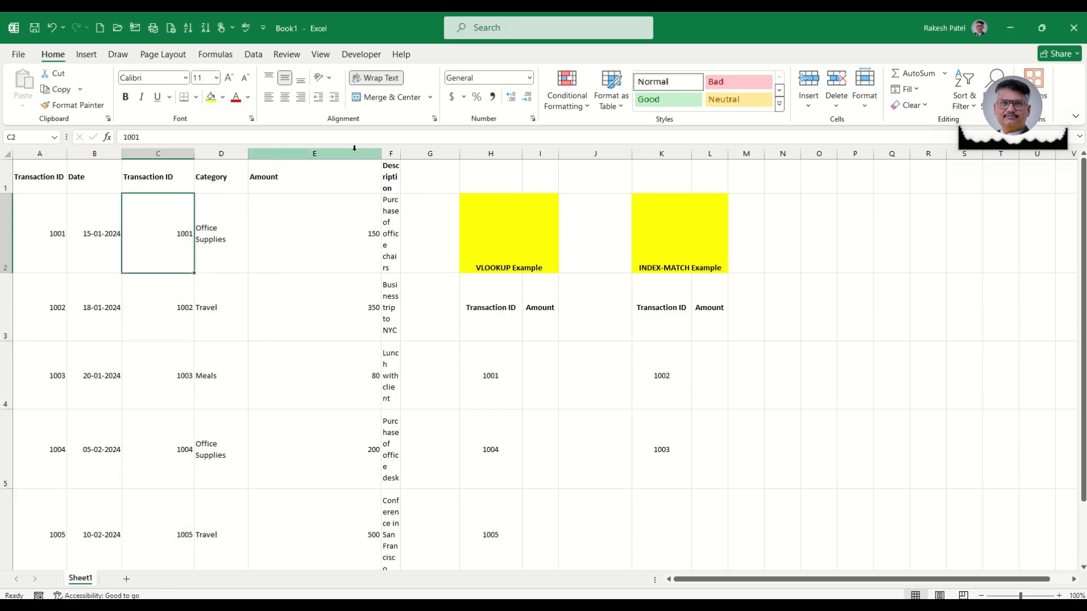
- Resize the Category, Amount and Description columns to suit their contents and reduce all rows to single-line height
drag(401, 153, 537, 164)
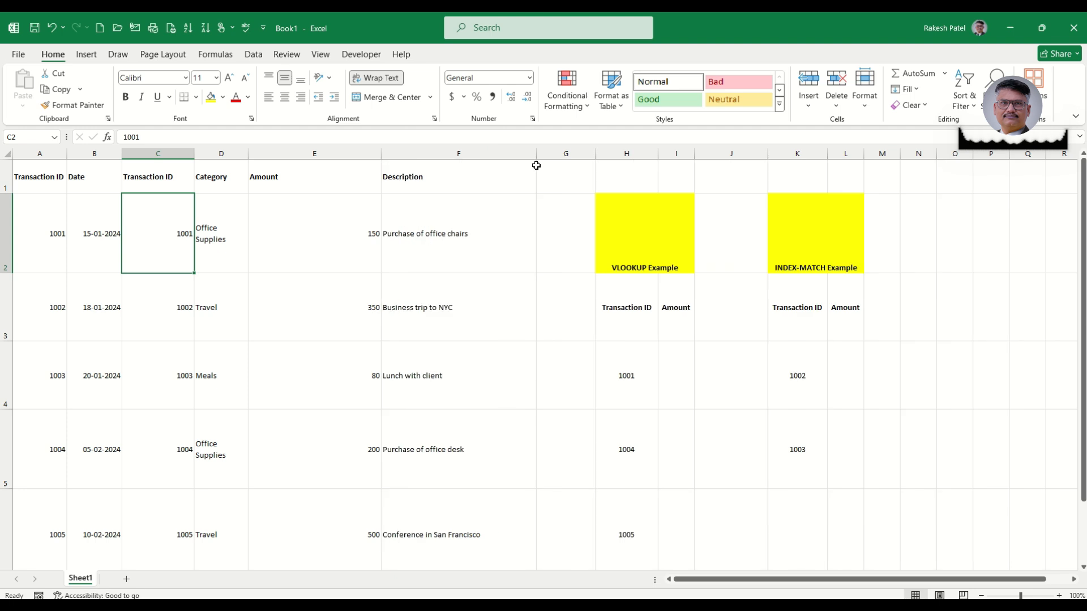
drag(249, 154, 301, 153)
click(11, 153)
drag(7, 194, 7, 170)
click(248, 222)
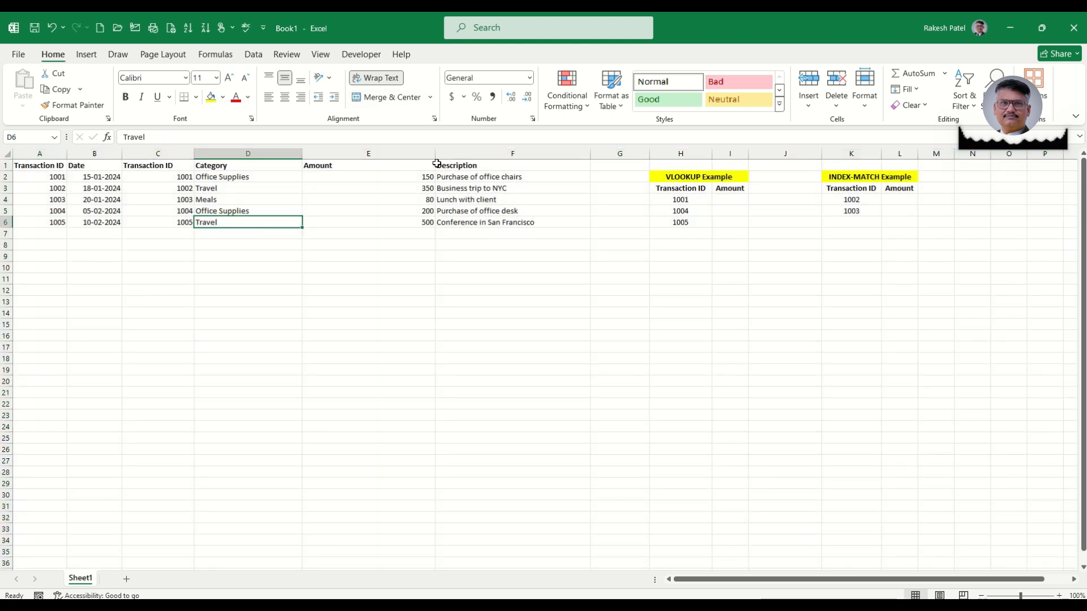
drag(434, 153, 334, 153)
click(343, 255)
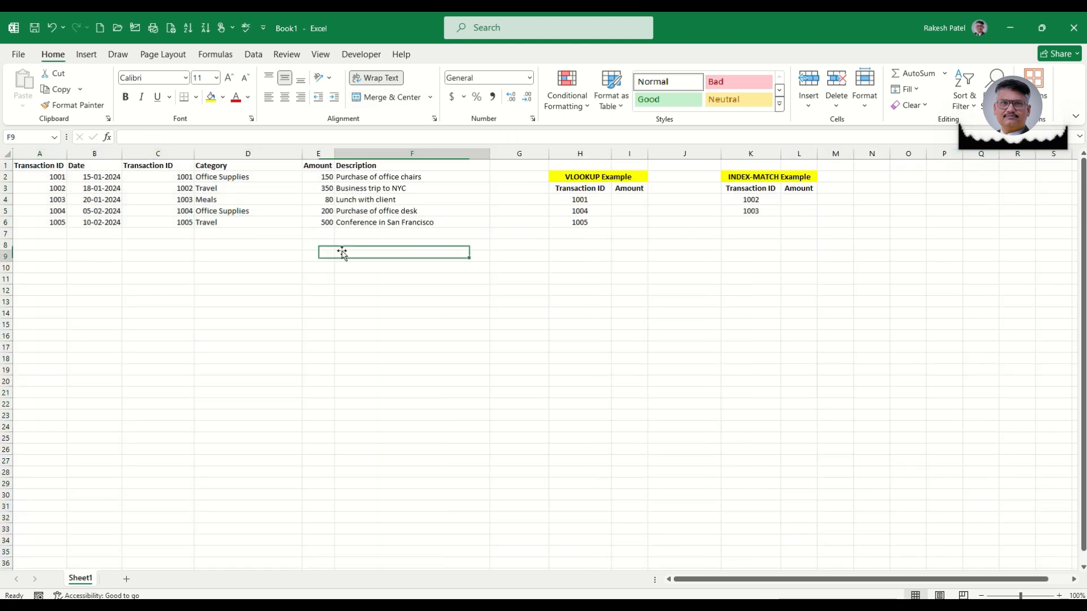
- Try a VLOOKUP in I4 with lookup value C2 and table range B1:F6, and abandon the formula
click(167, 181)
drag(103, 168, 426, 228)
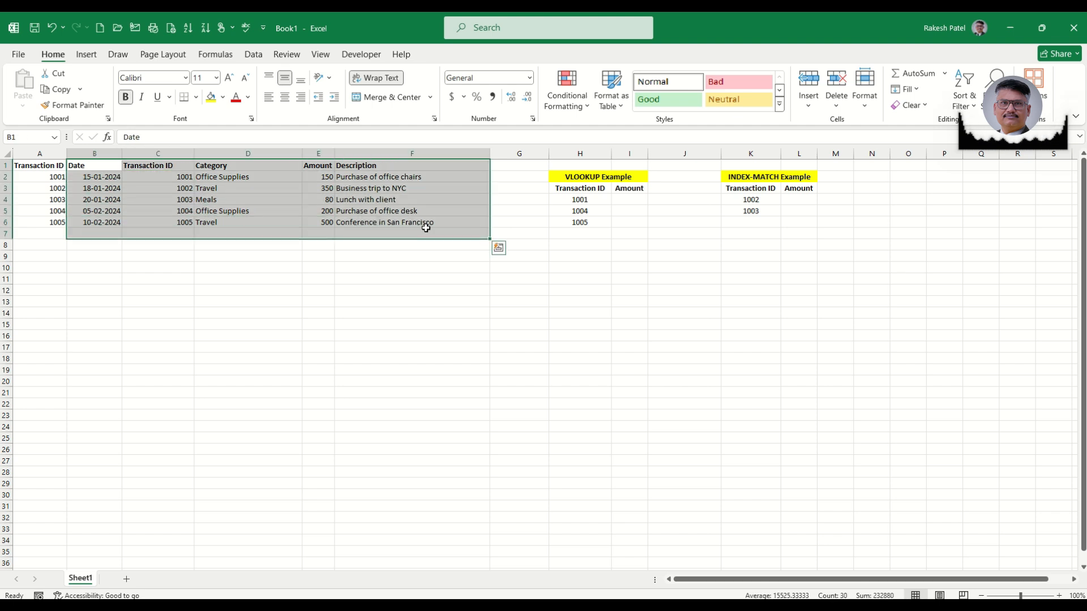
click(634, 201)
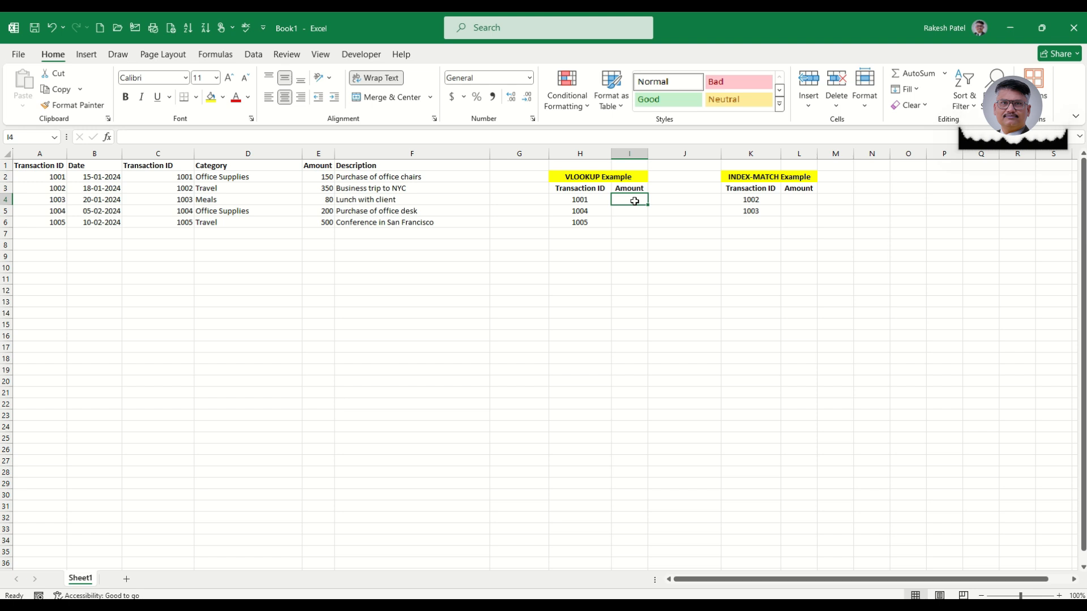
text(=VLOOKUP()
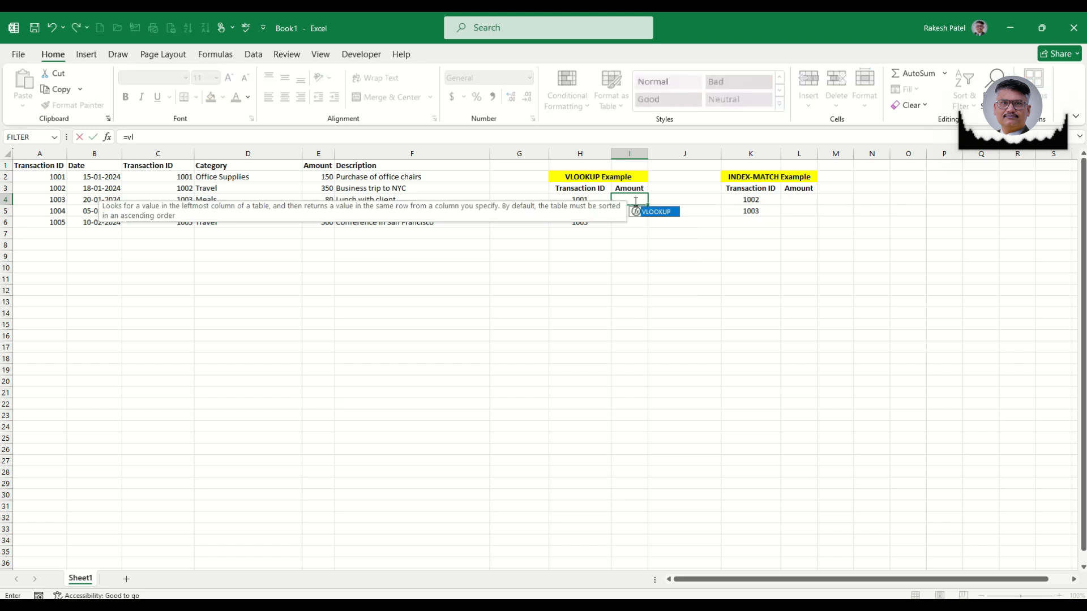
click(181, 177)
text(,)
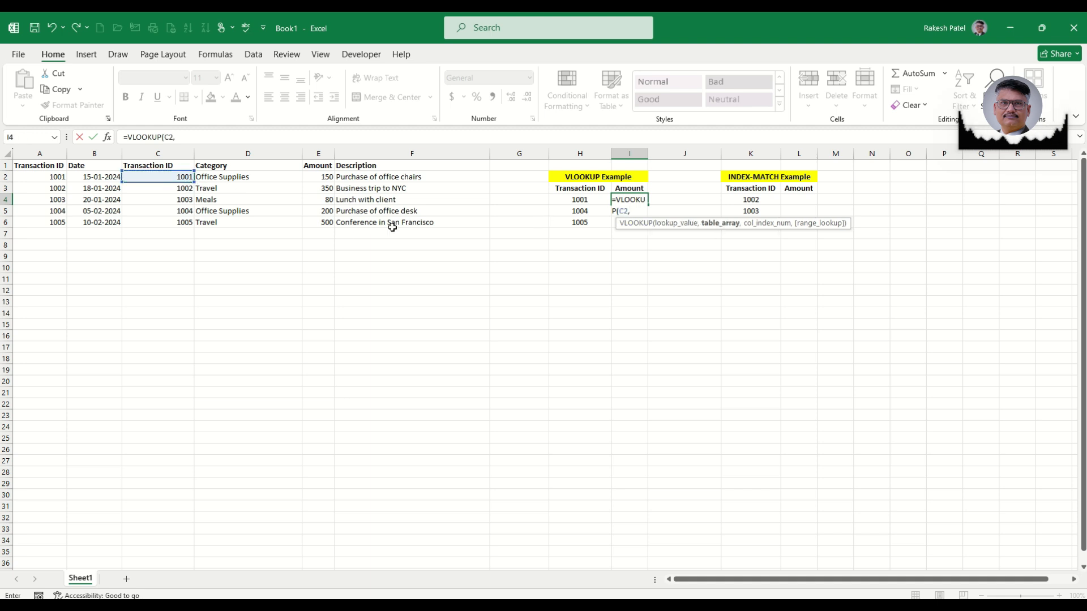
drag(94, 168, 331, 219)
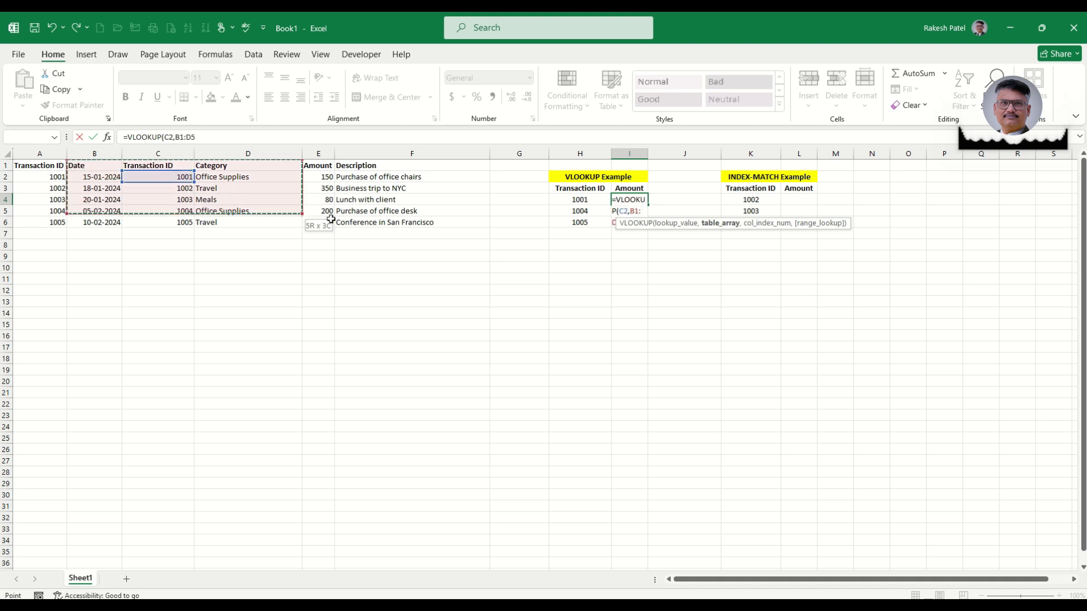
drag(430, 225, 432, 227)
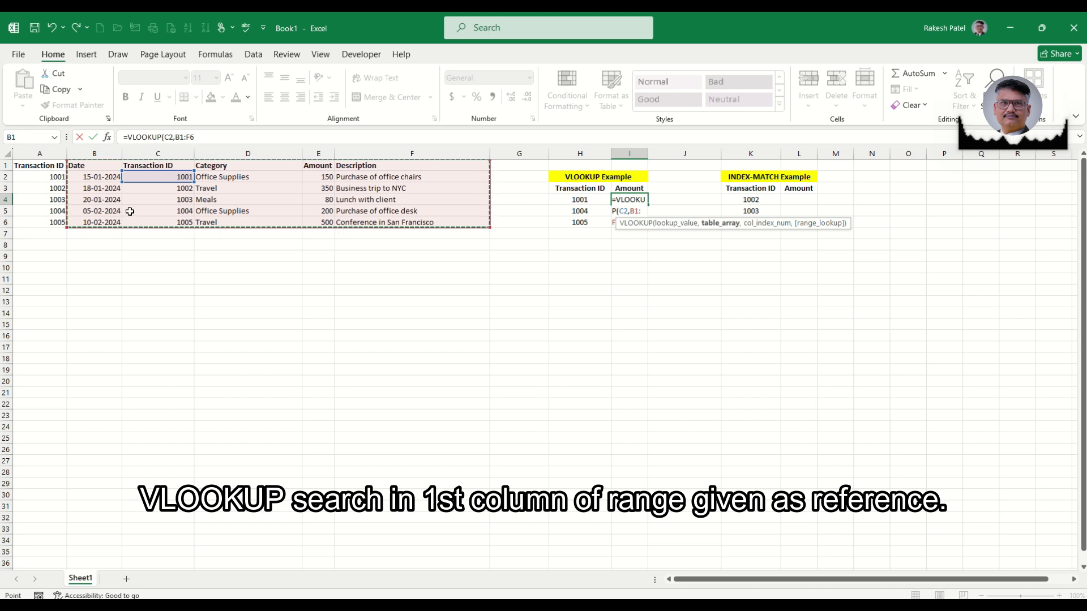
click(39, 177)
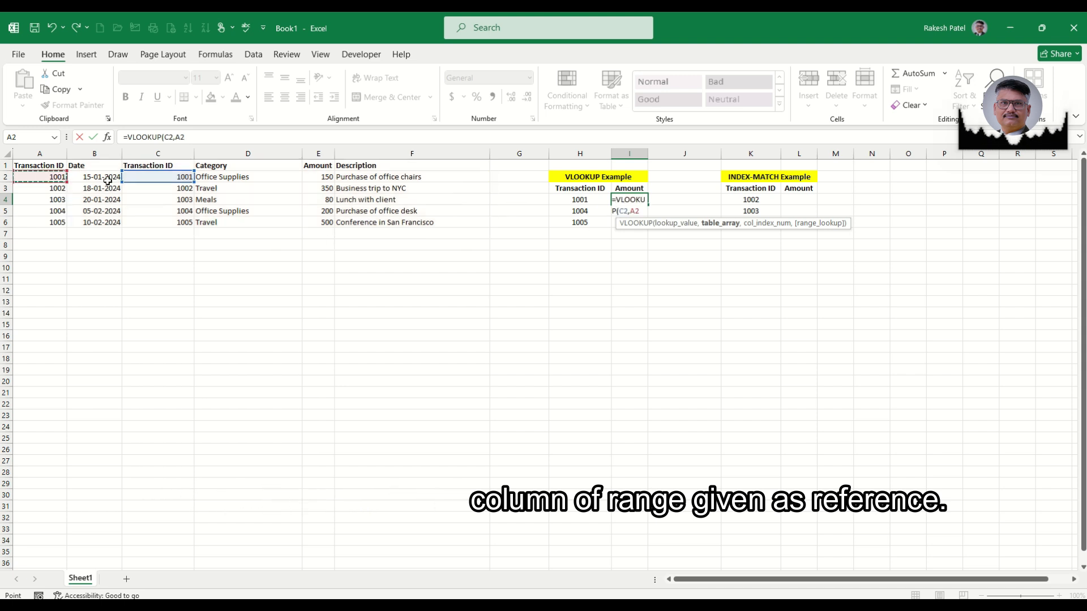
key(Escape)
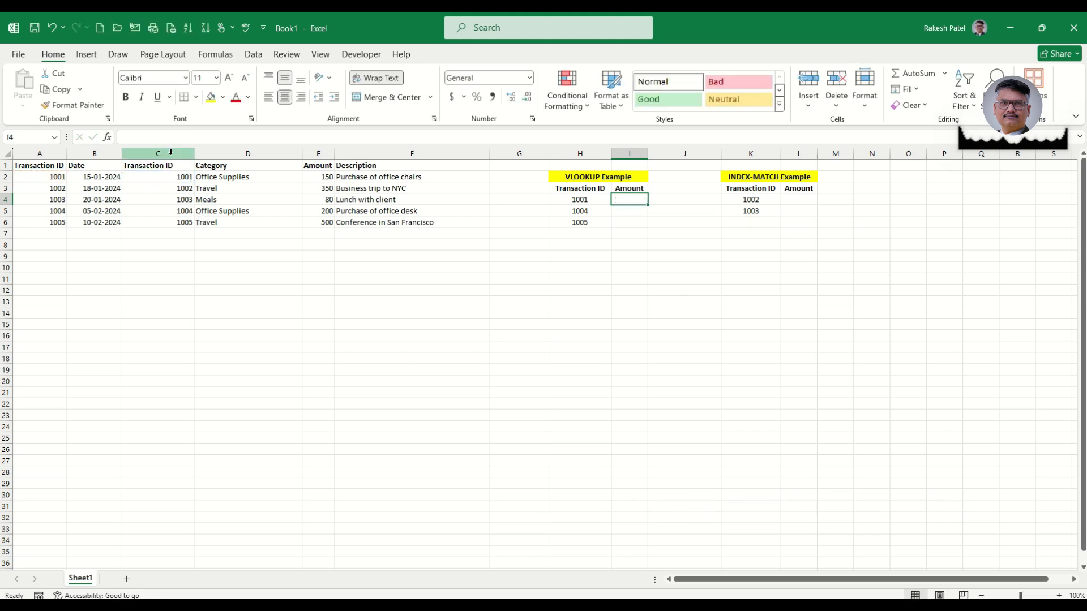
- Delete the duplicate Transaction ID column between Date and Category
click(170, 153)
right_click(170, 152)
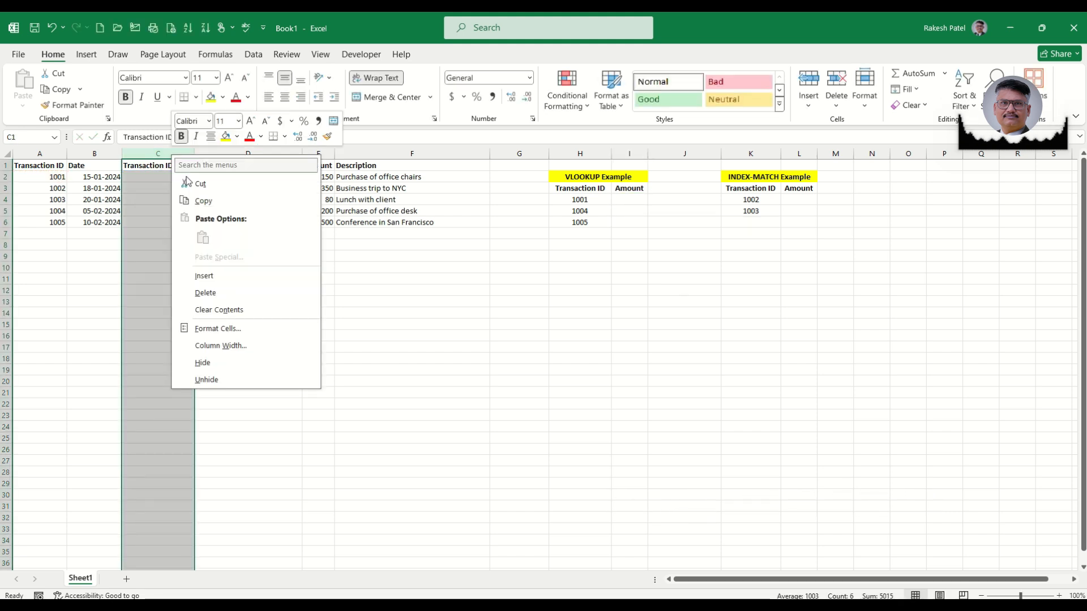
click(221, 293)
click(175, 256)
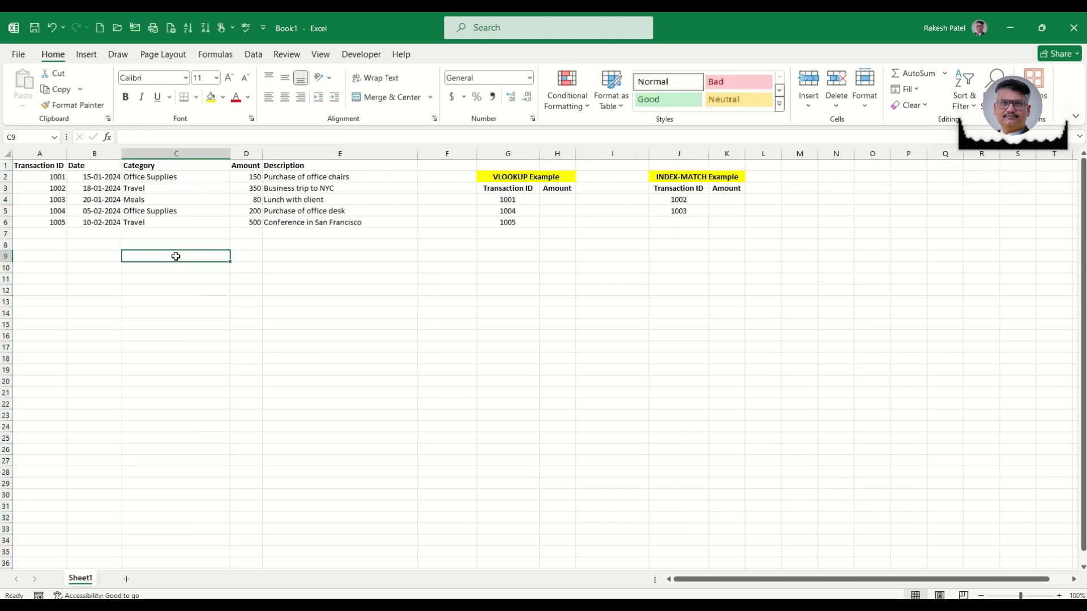
click(556, 199)
text(=vl)
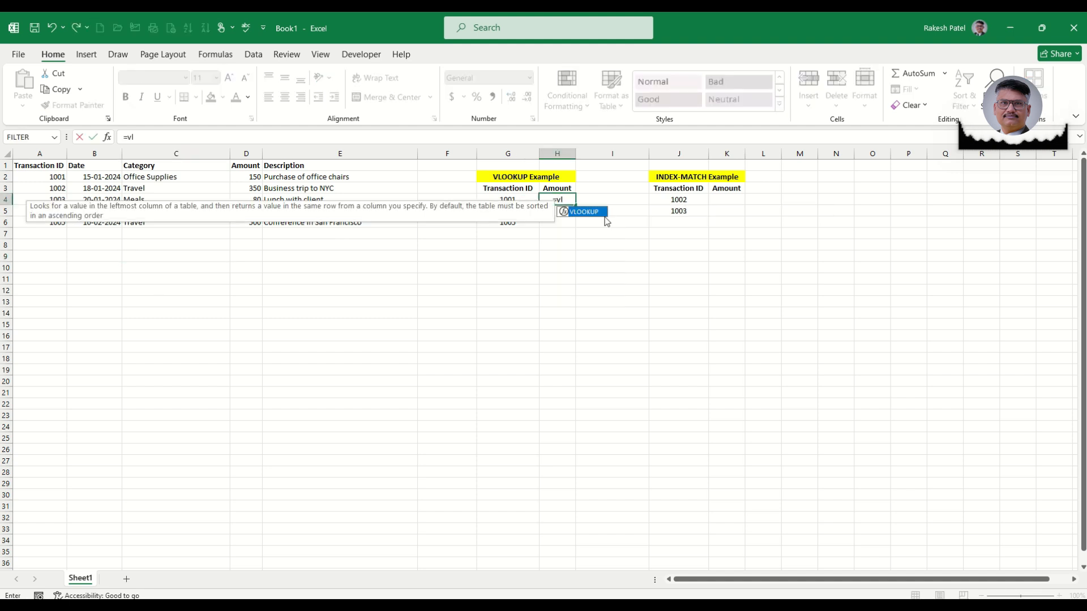
key(Tab)
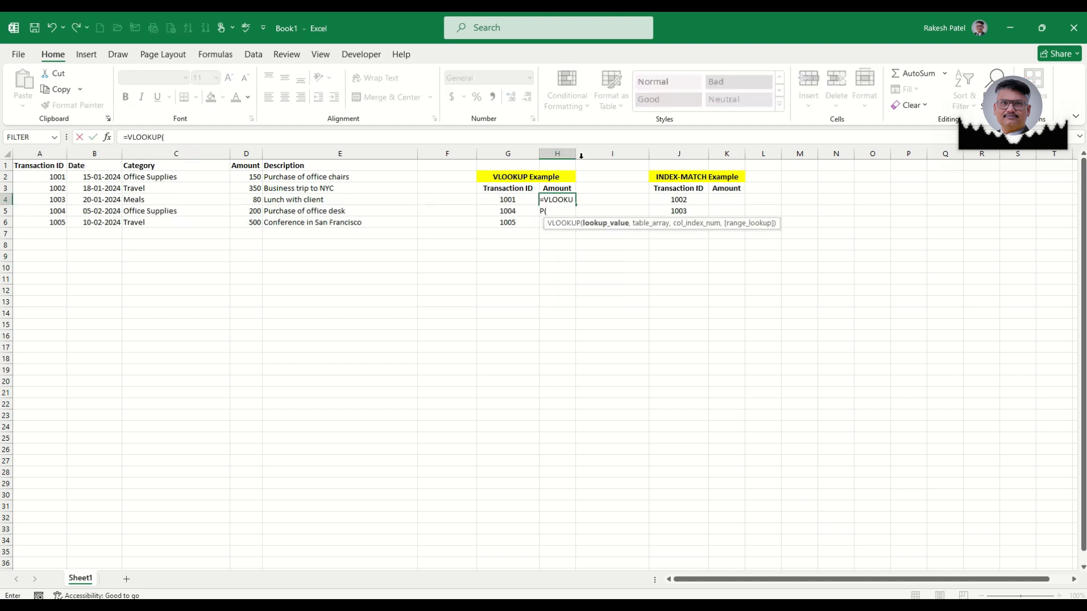
drag(612, 153, 734, 155)
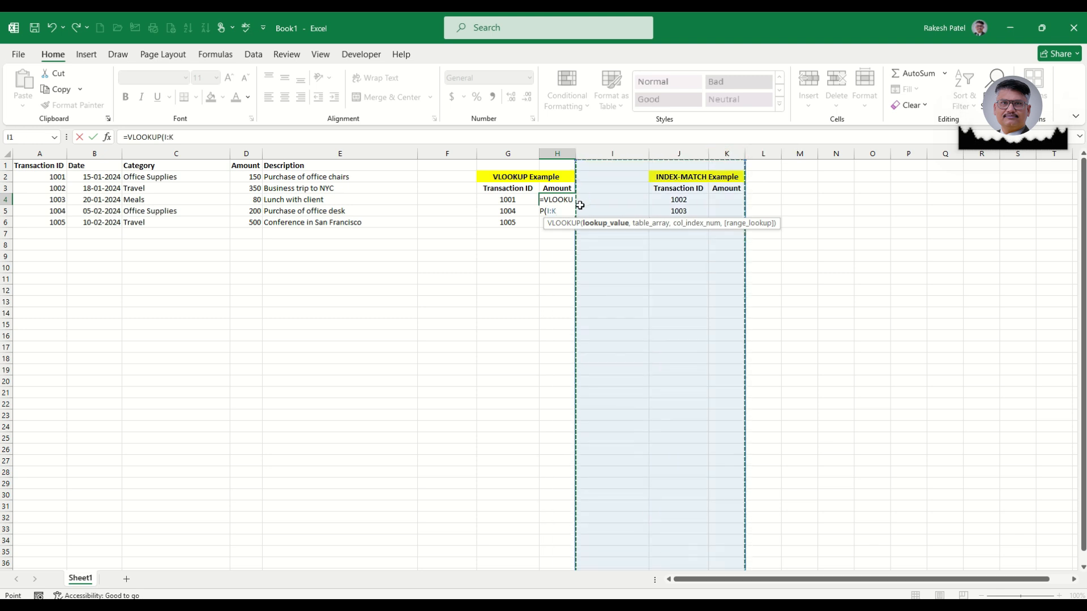
key(Escape)
- Widen column H and start a VLOOKUP formula in H4 with lookup value G4 and table range A2:E6
drag(576, 154, 694, 154)
double_click(587, 199)
text(=)
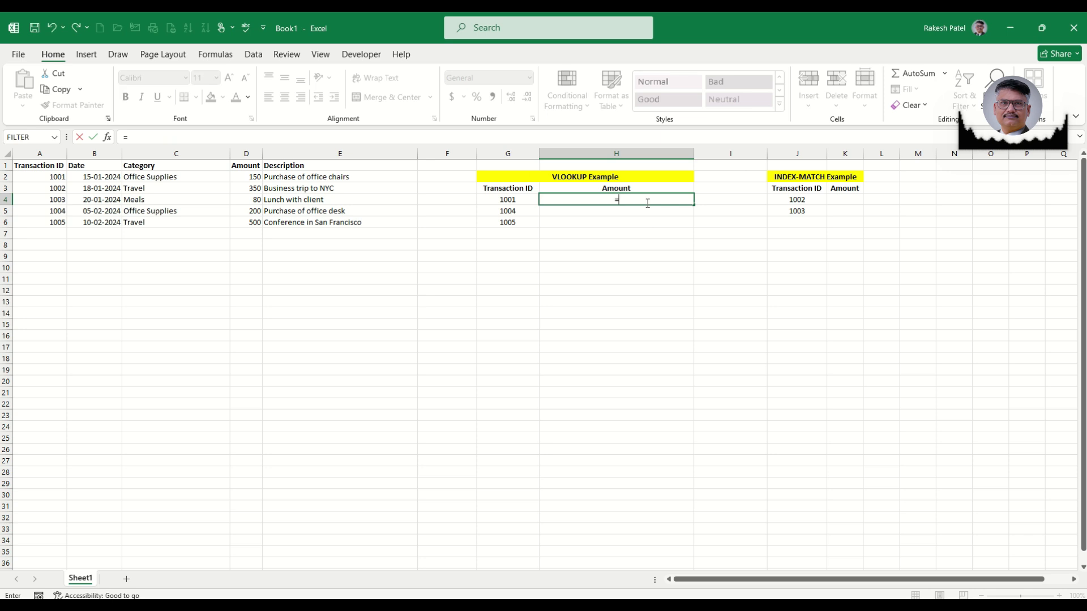
text(vl)
key(Tab)
click(507, 199)
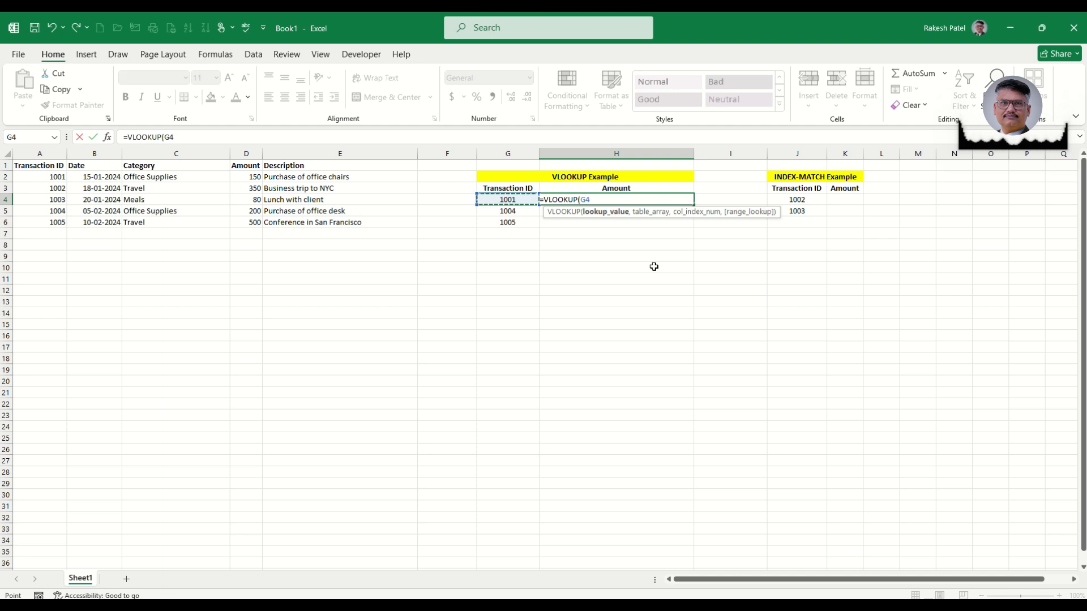
text(,)
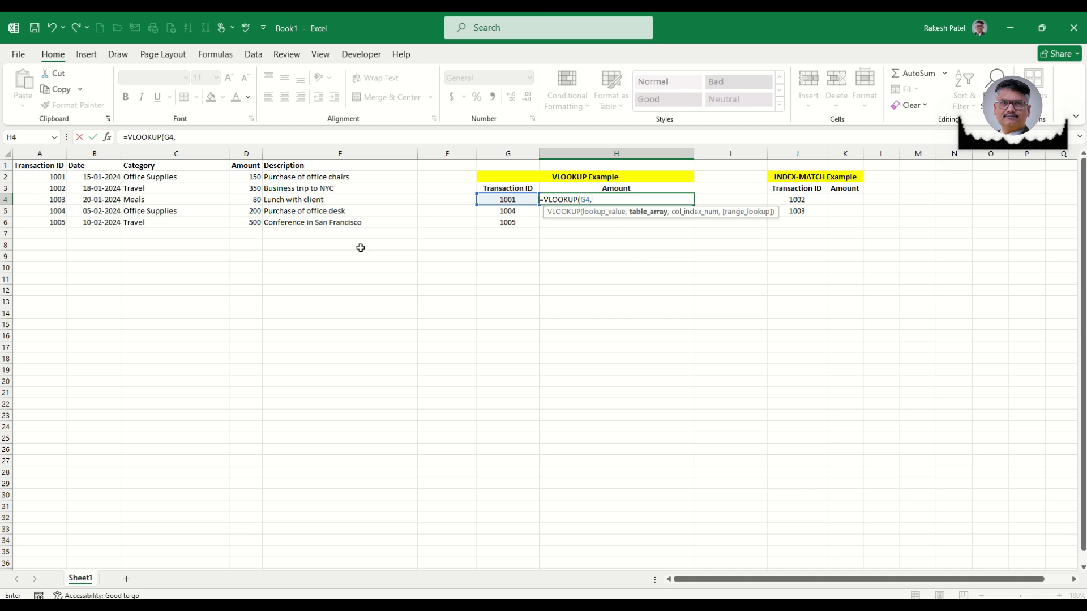
click(48, 177)
drag(195, 192, 304, 223)
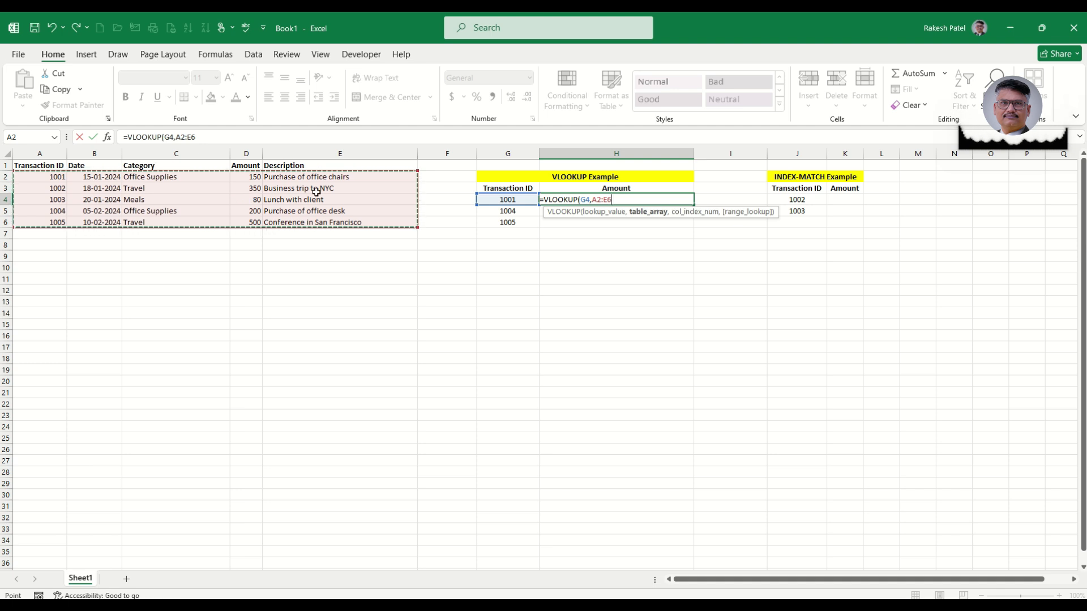
- Complete the H4 VLOOKUP formula with column index 4 and FALSE for an exact match
text(,)
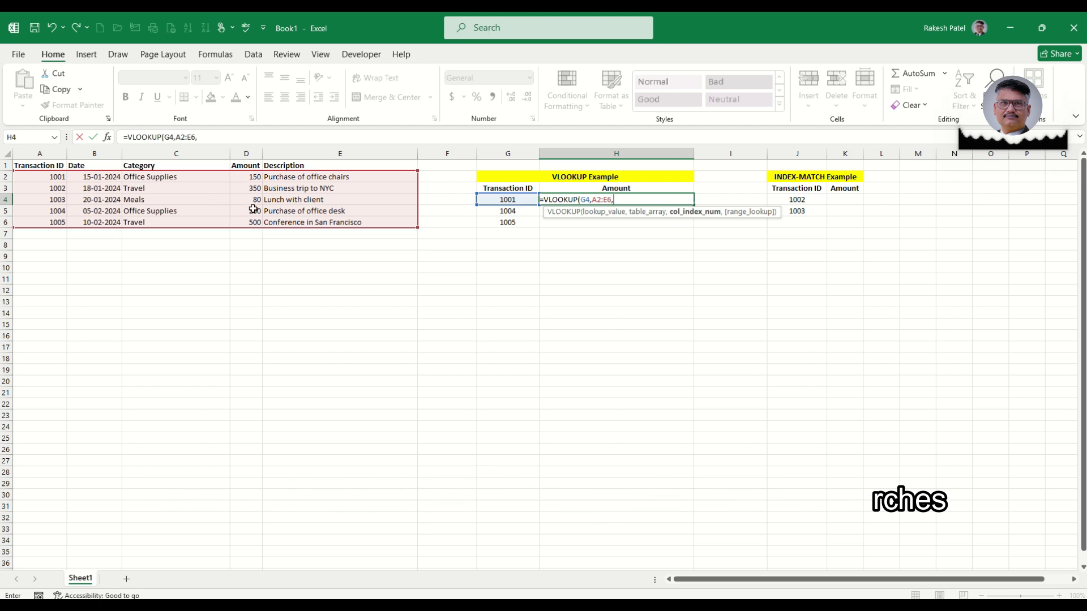
text(4)
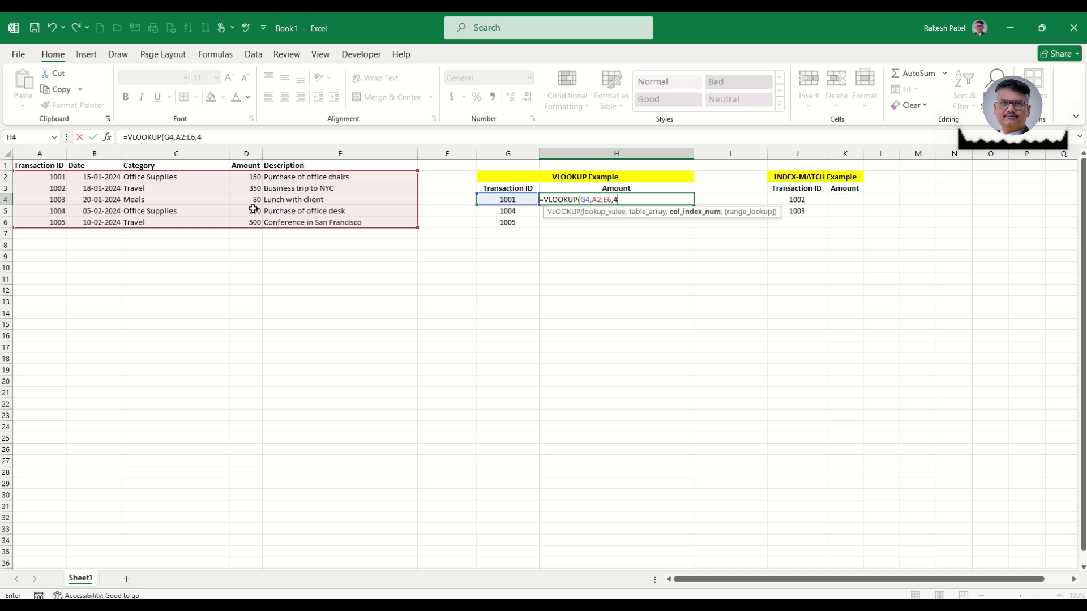
text(,)
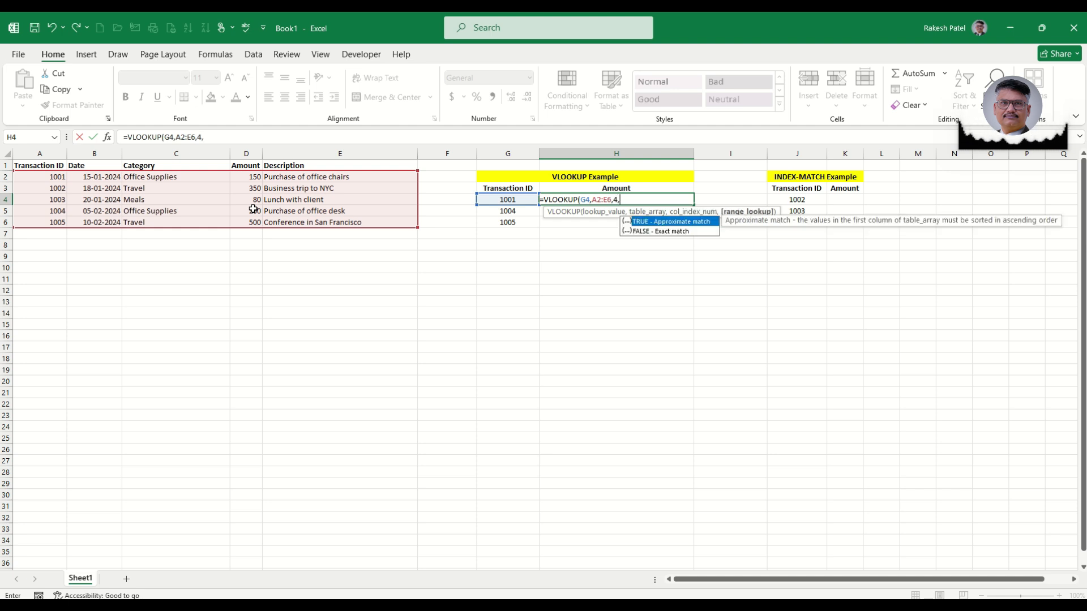
key(Down)
key(Tab)
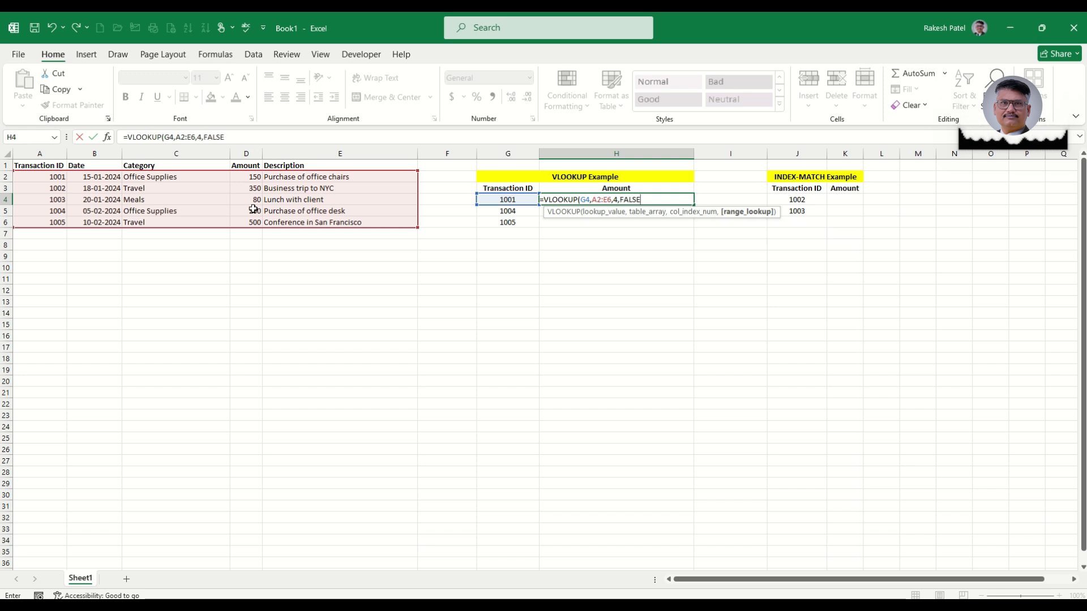
text())
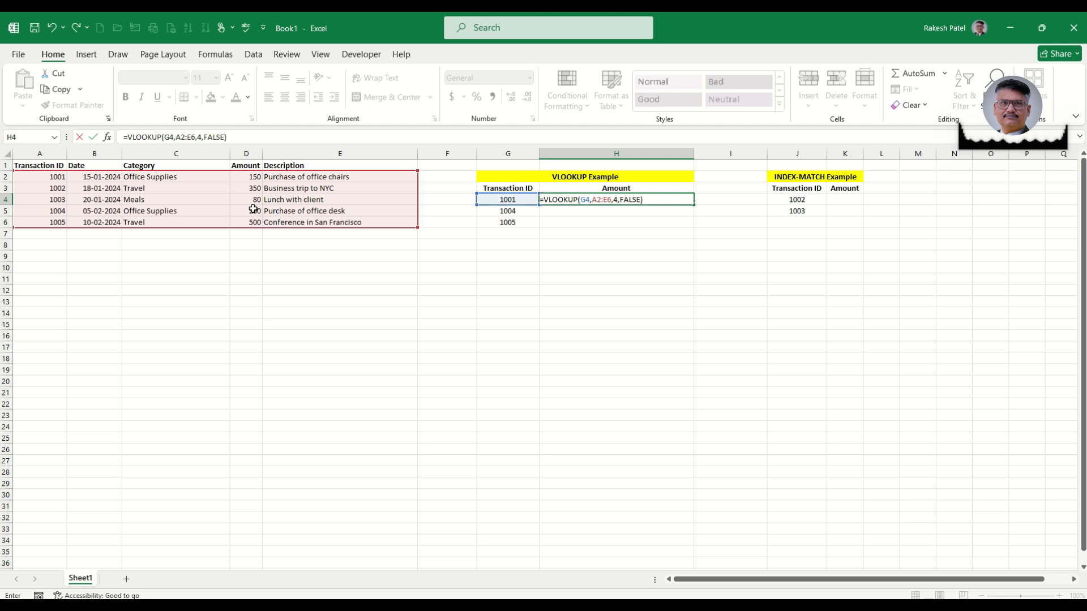
key(Return)
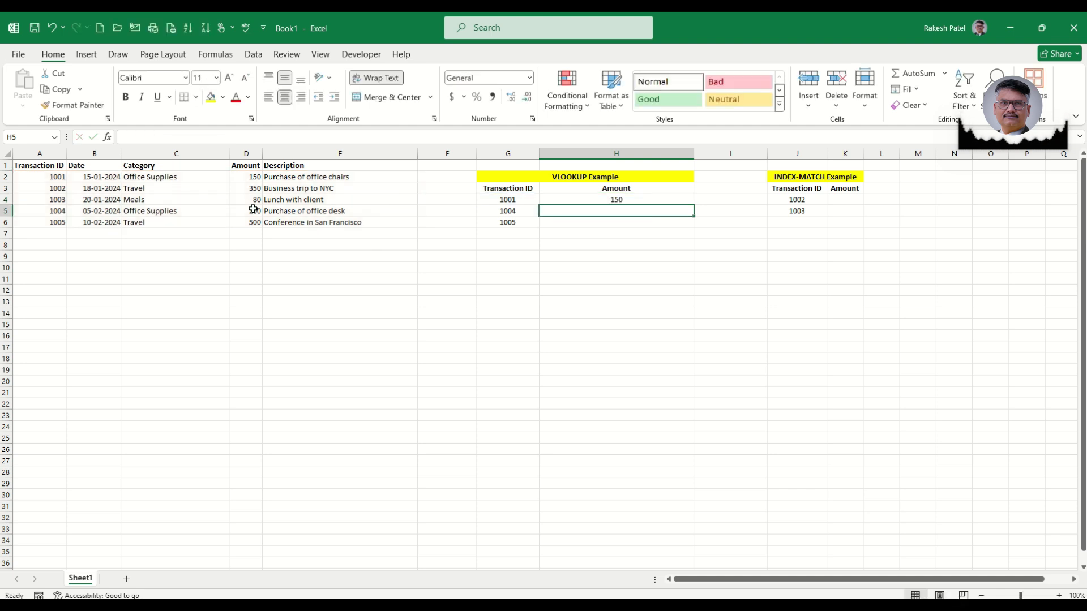
- Change the Transaction ID in A2 to 1006
click(52, 176)
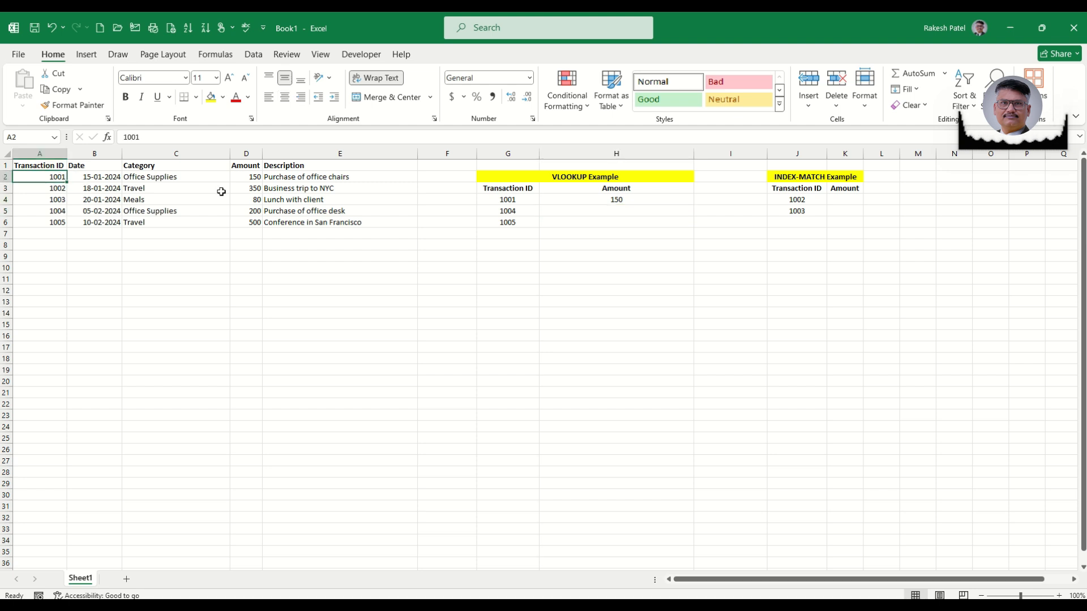
key(F2)
key(BackSpace)
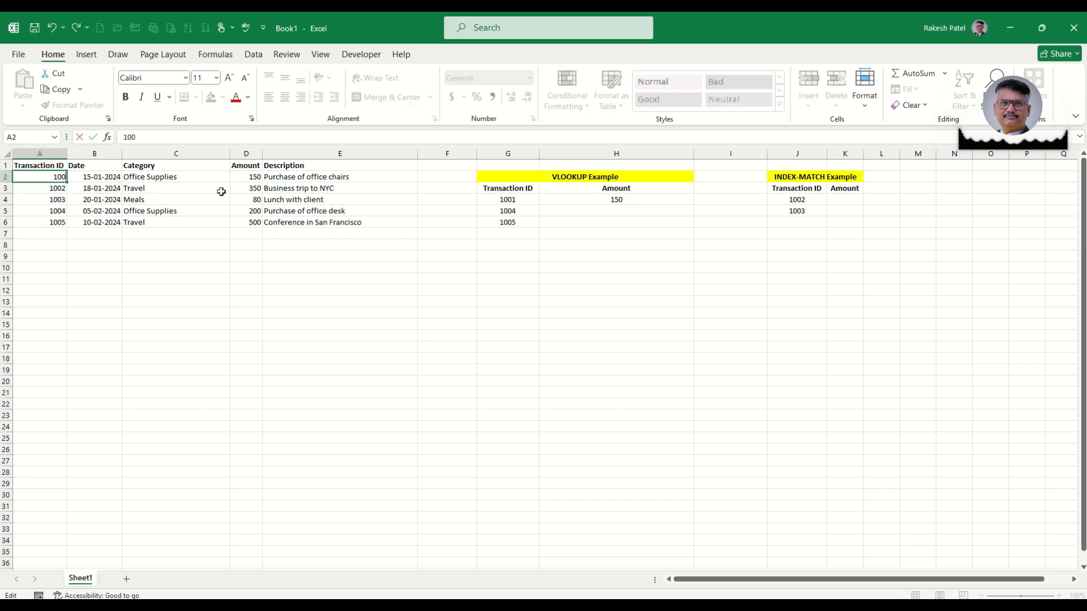
key(Return)
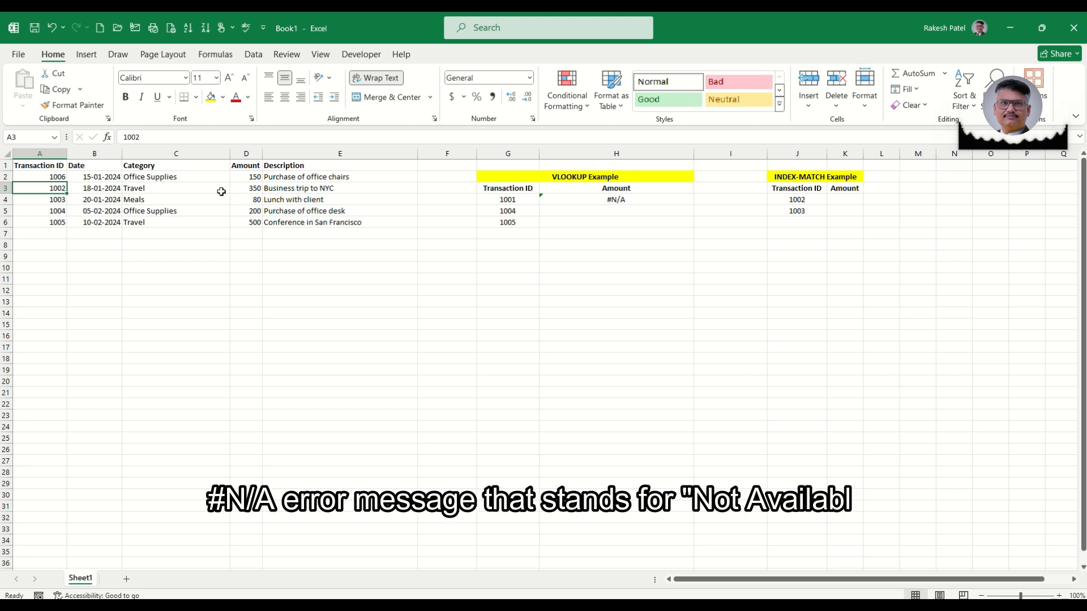
- Change the Transaction ID in A5 to 1001
key(Down)
key(Down)
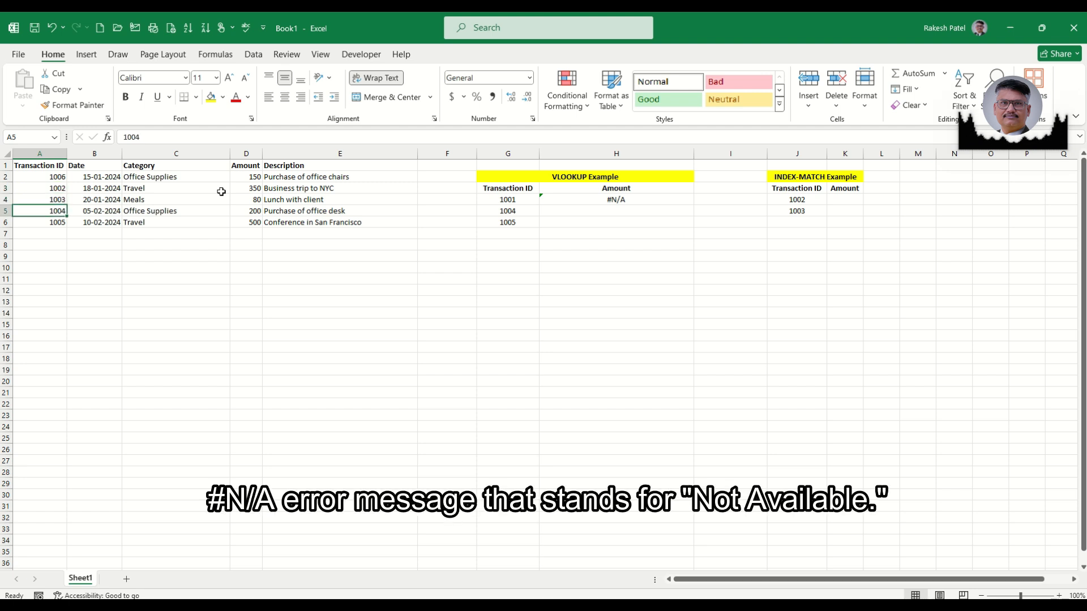
text(1)
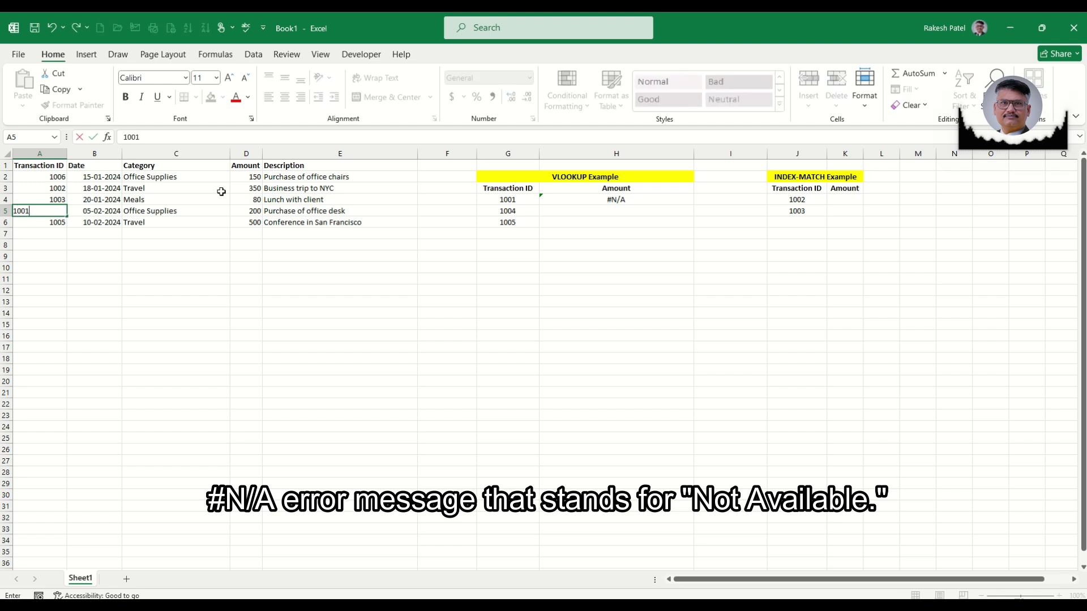
key(Return)
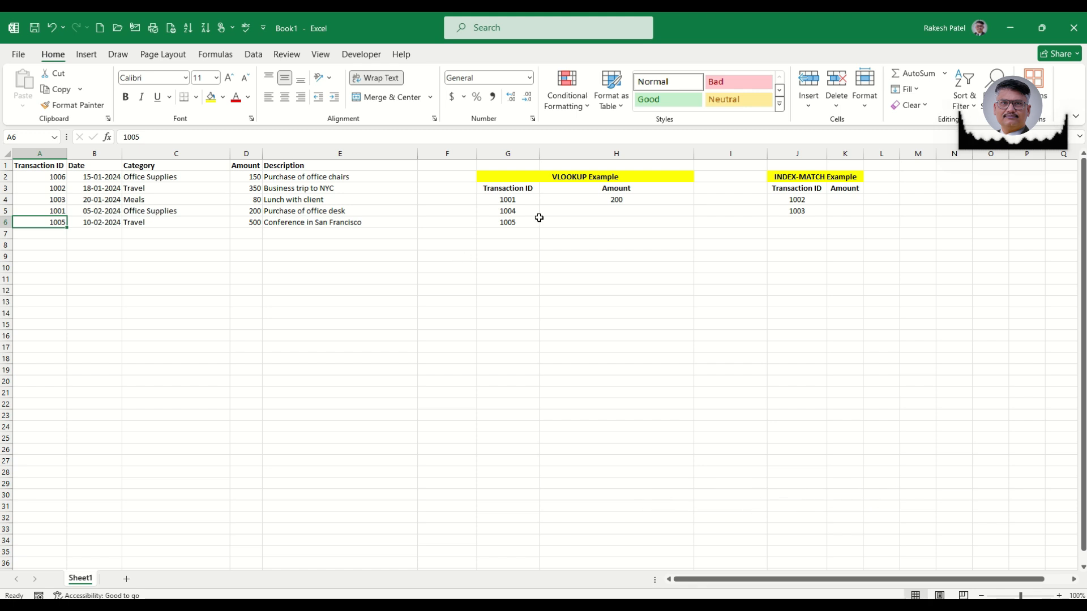
- Examine the lookup value, table range, column index and match type in H4's VLOOKUP, leaving the formula unchanged
click(563, 201)
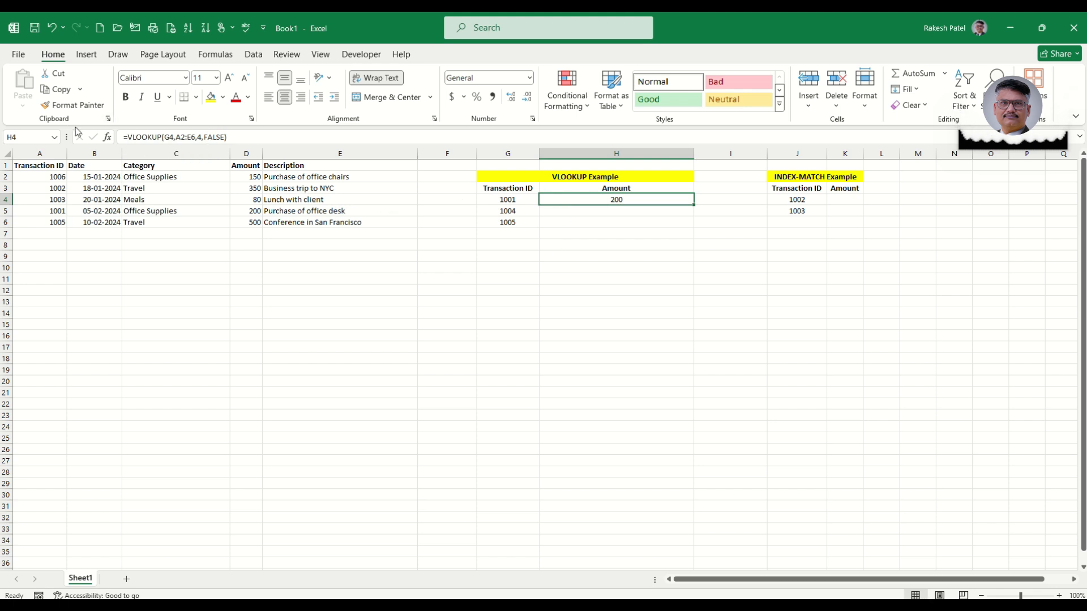
click(178, 136)
click(175, 156)
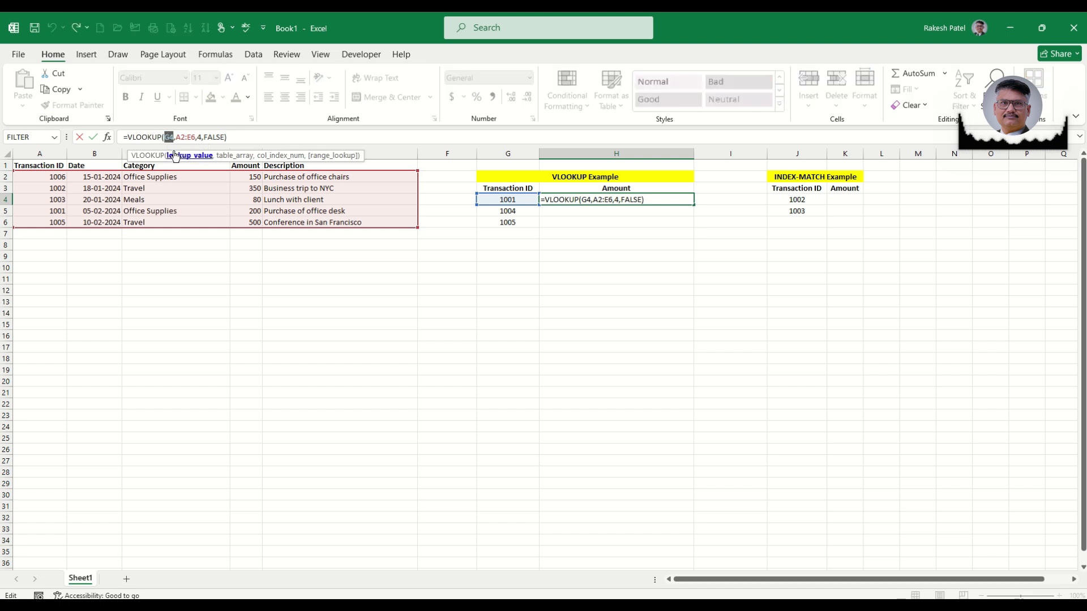
drag(176, 136, 198, 135)
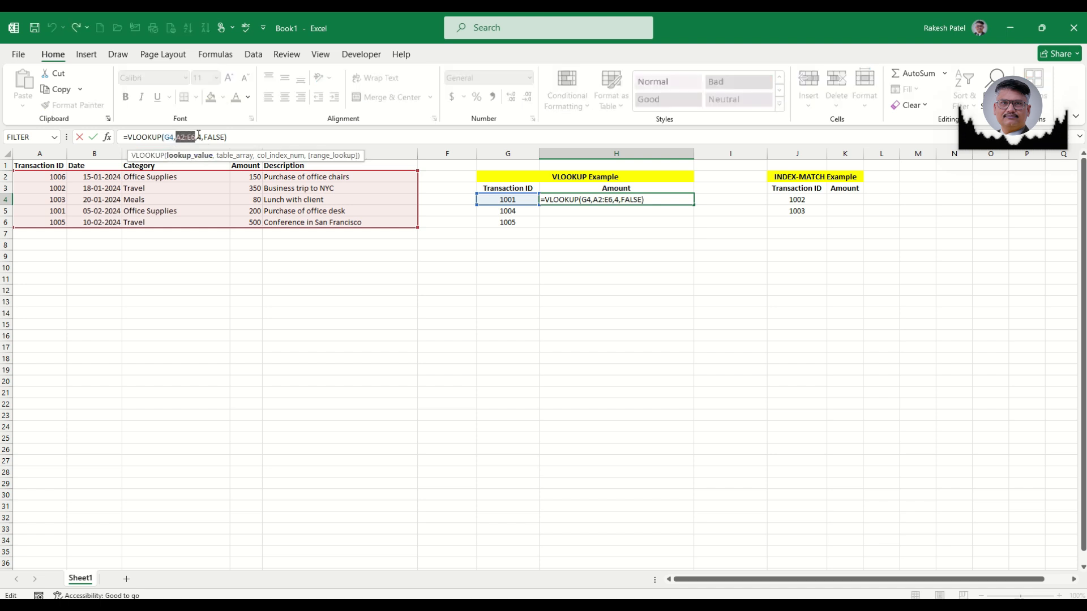
double_click(200, 136)
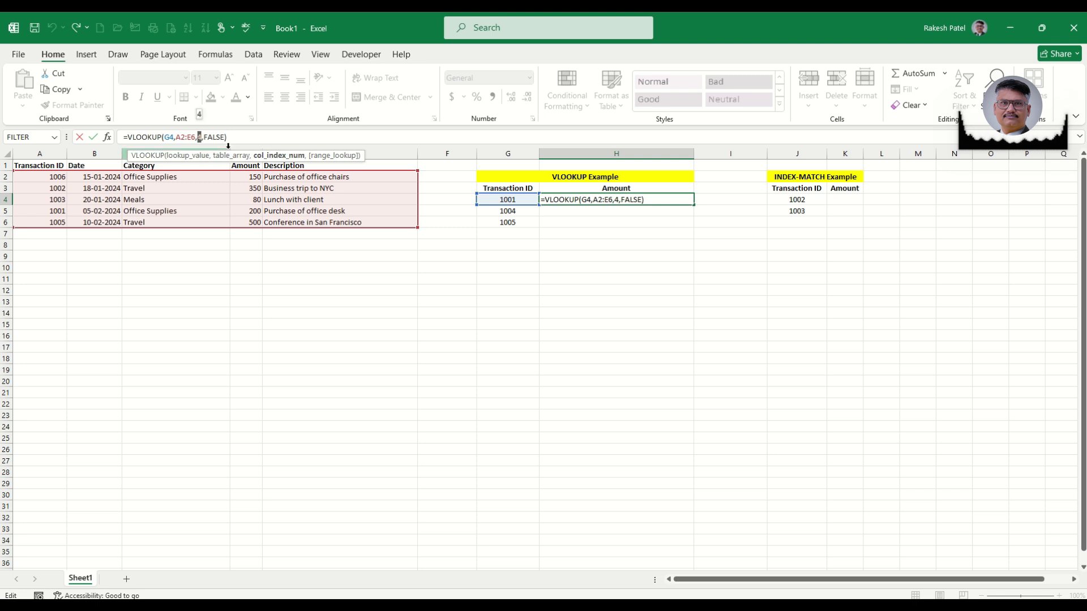
double_click(214, 137)
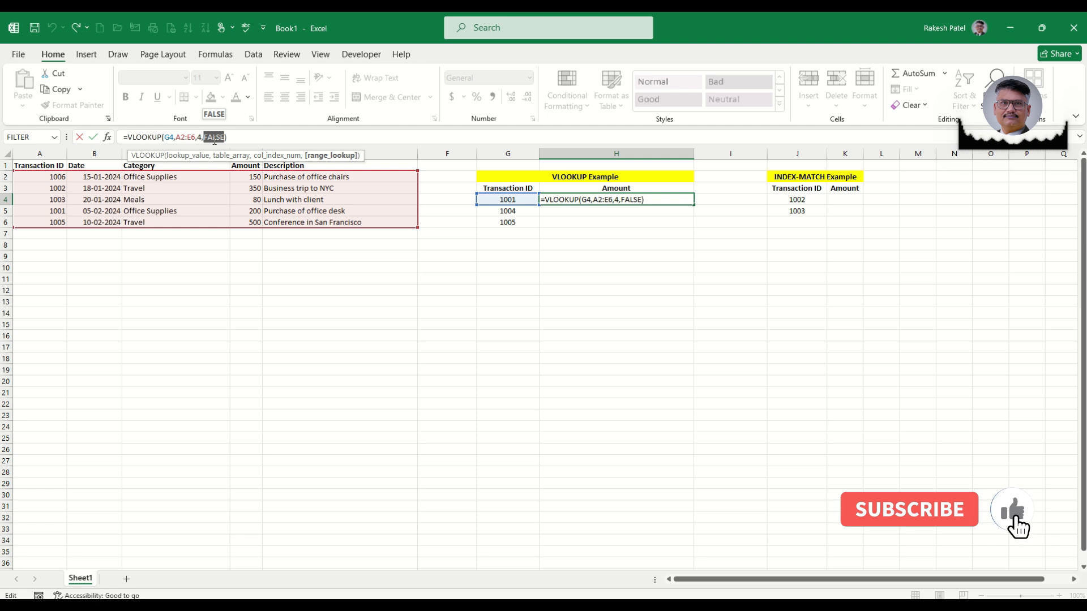
key(ctrl+Return)
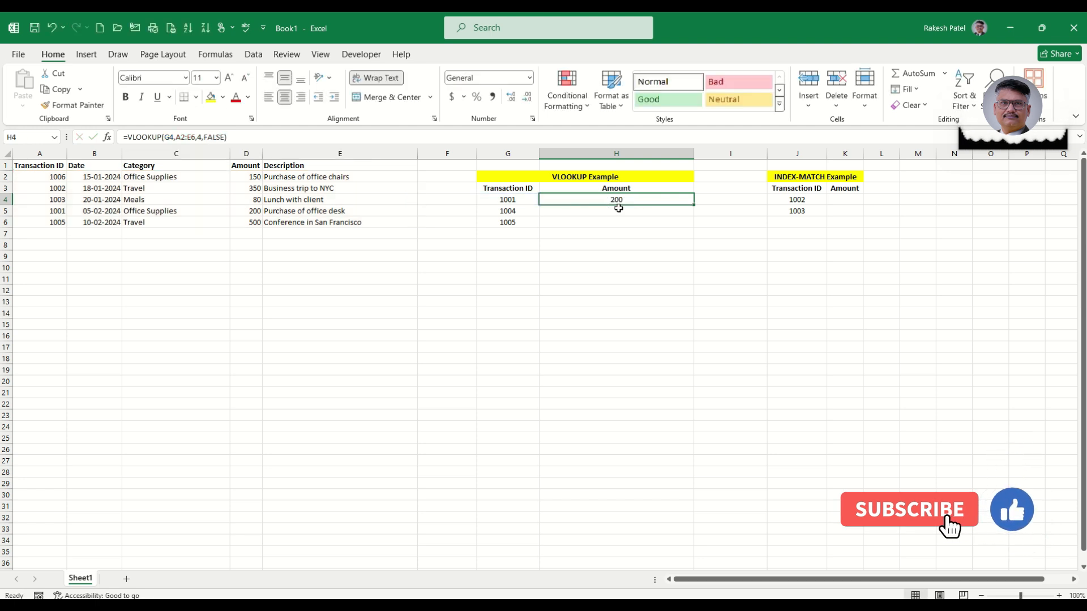
- Copy the VLOOKUP formula from H4 down through H6 and inspect the copied formula in H5
drag(693, 206, 691, 230)
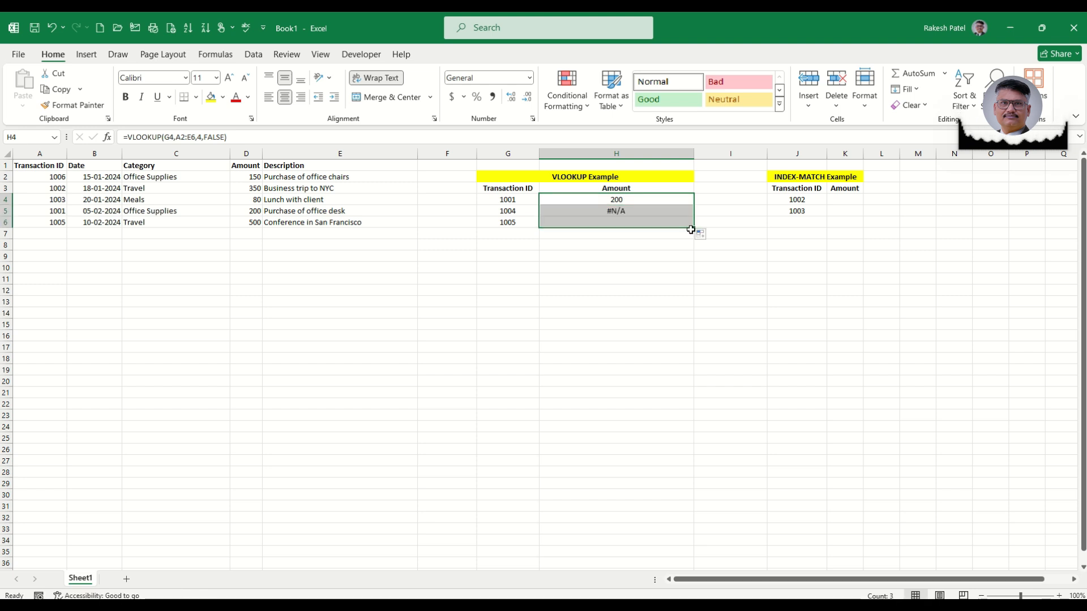
click(630, 212)
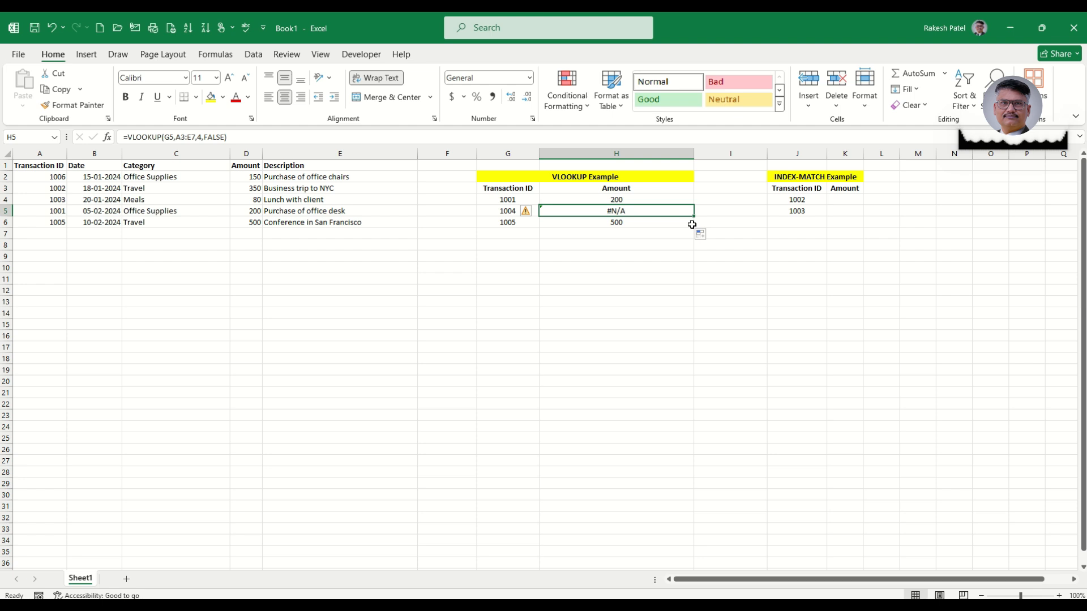
- Change the Transaction ID in A2 to 1004
click(52, 178)
text(100)
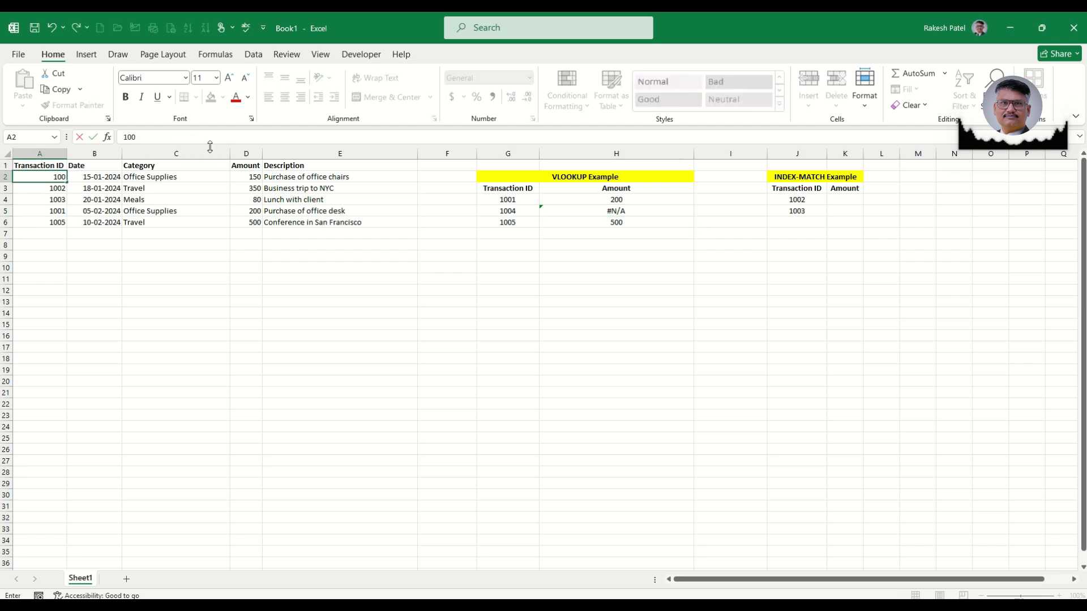
text(4)
key(Return)
key(Up)
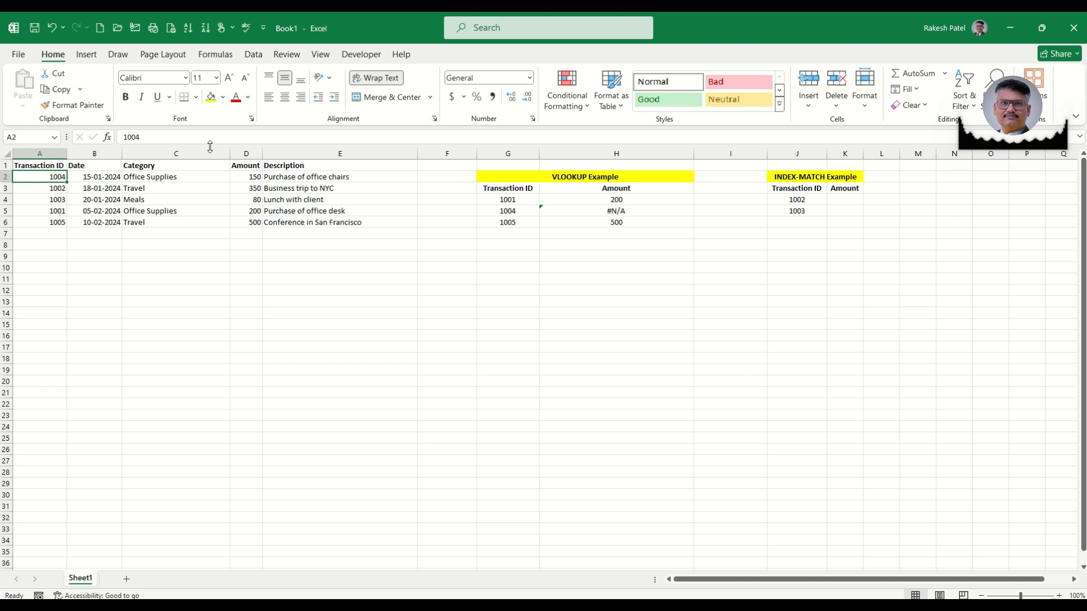
- Compare the table ranges used by the VLOOKUP formulas in H4, H5 and H6
click(652, 201)
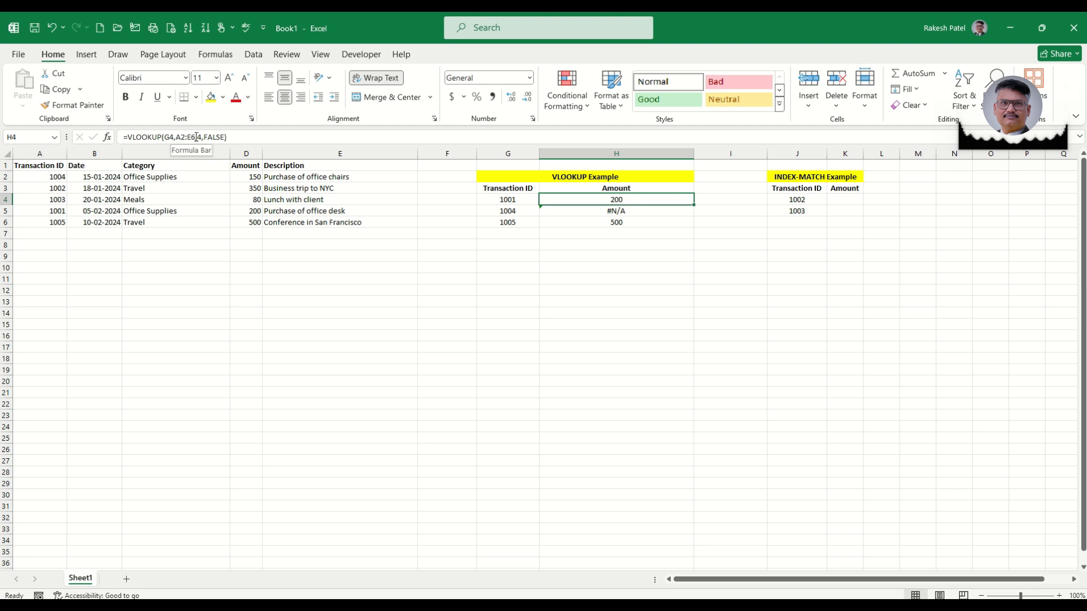
click(632, 210)
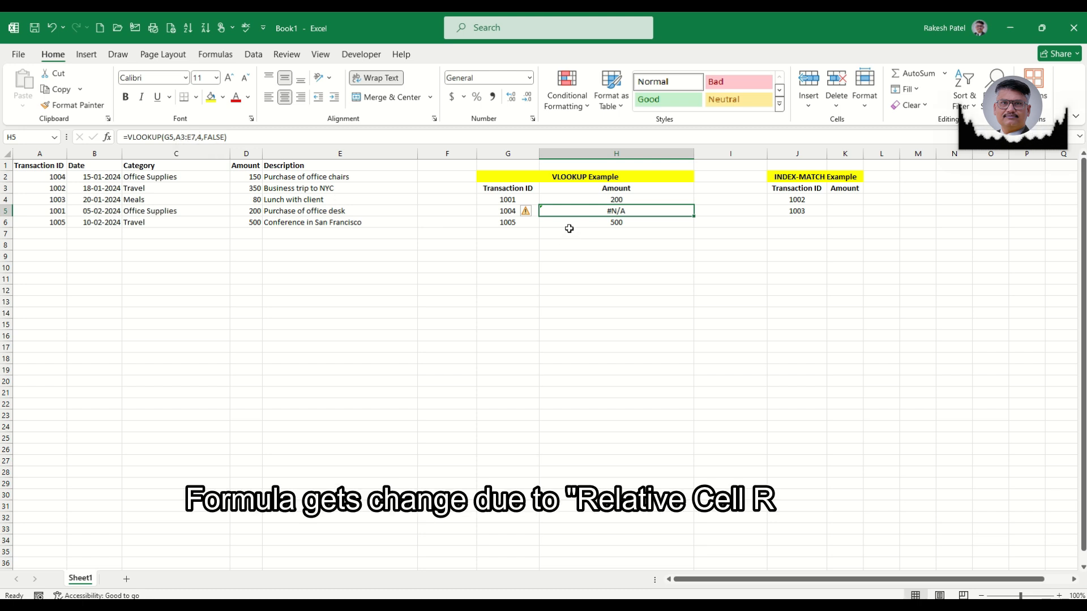
click(633, 222)
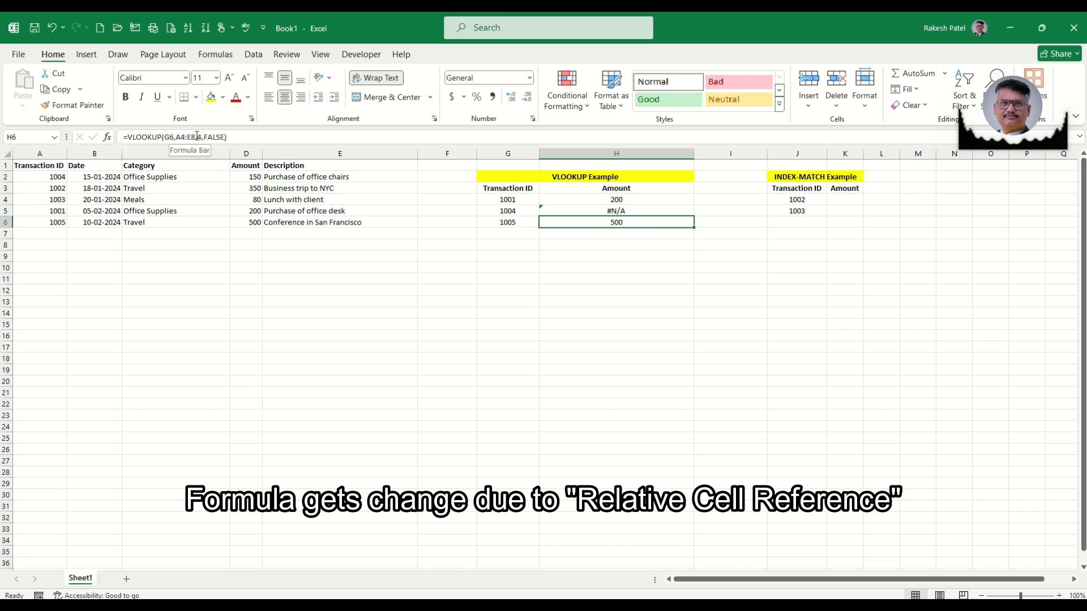
- Change the table range in H4's VLOOKUP formula to the absolute reference $A$2:$E$6
click(638, 200)
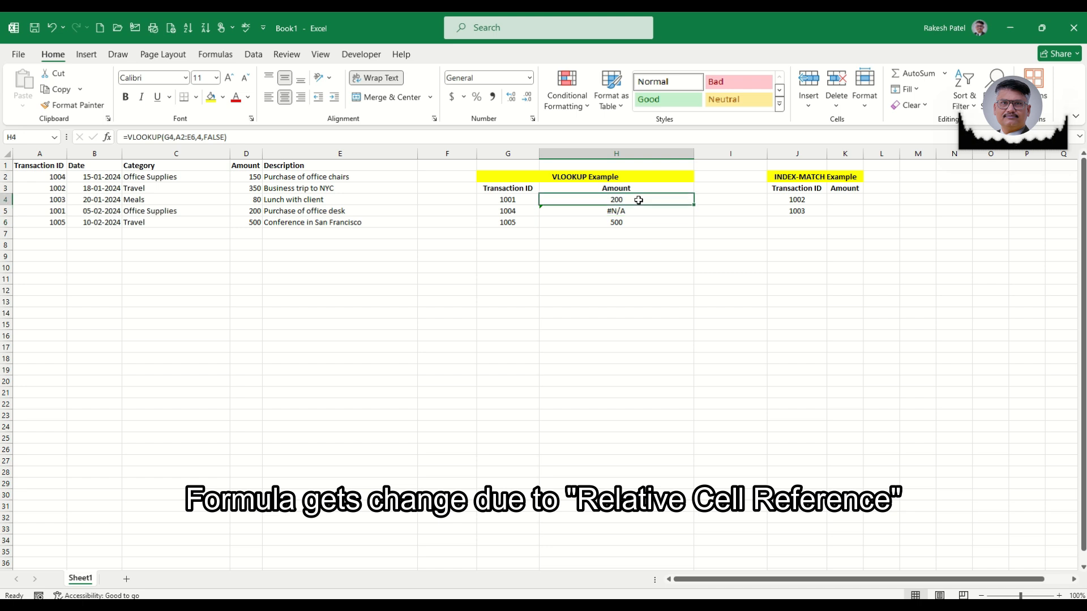
double_click(610, 199)
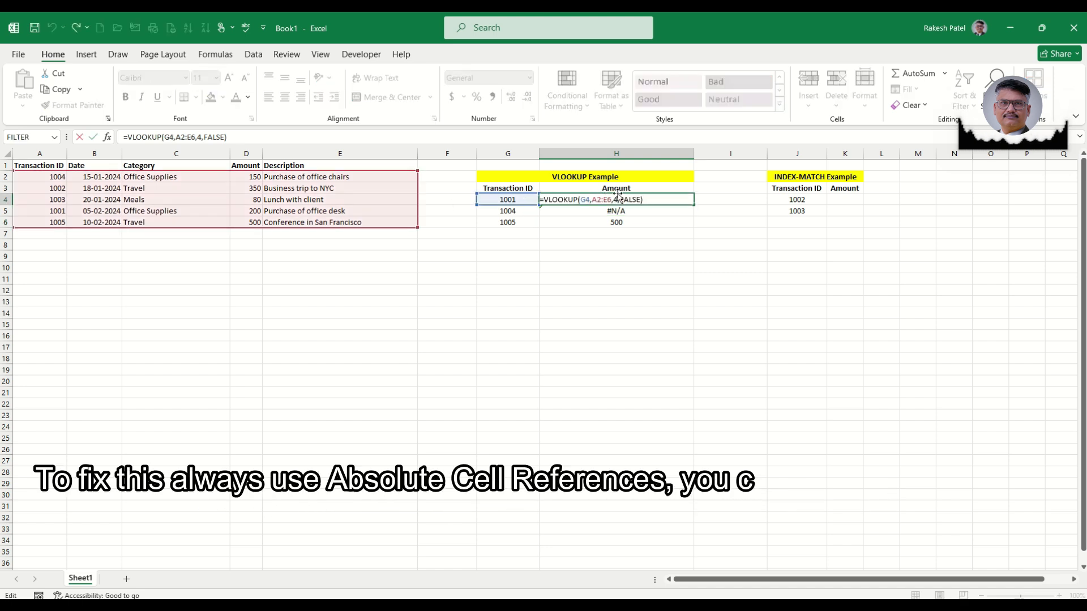
drag(611, 200, 591, 200)
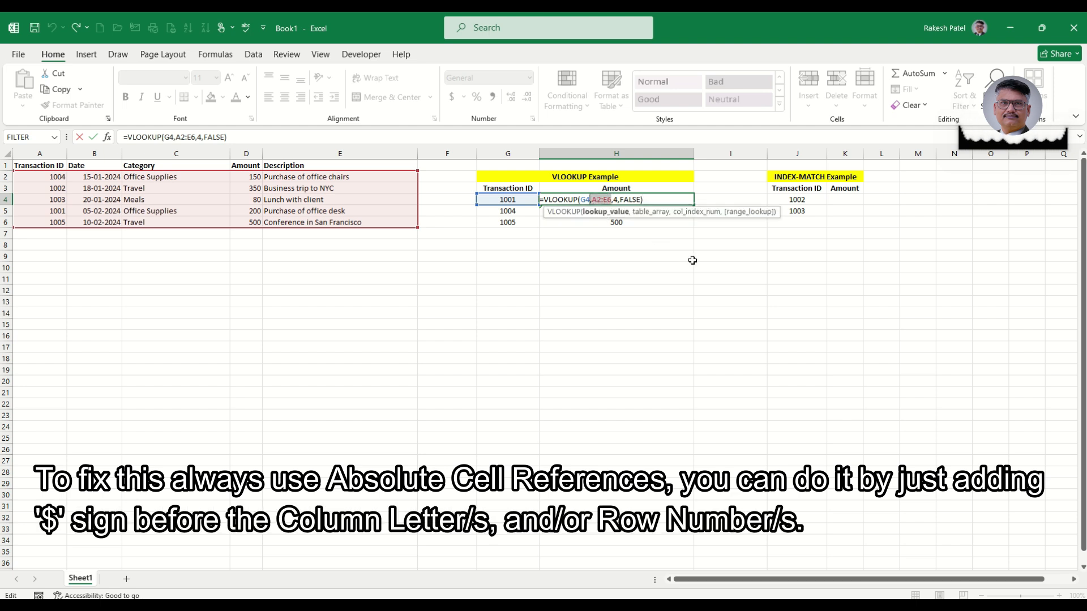
click(593, 199)
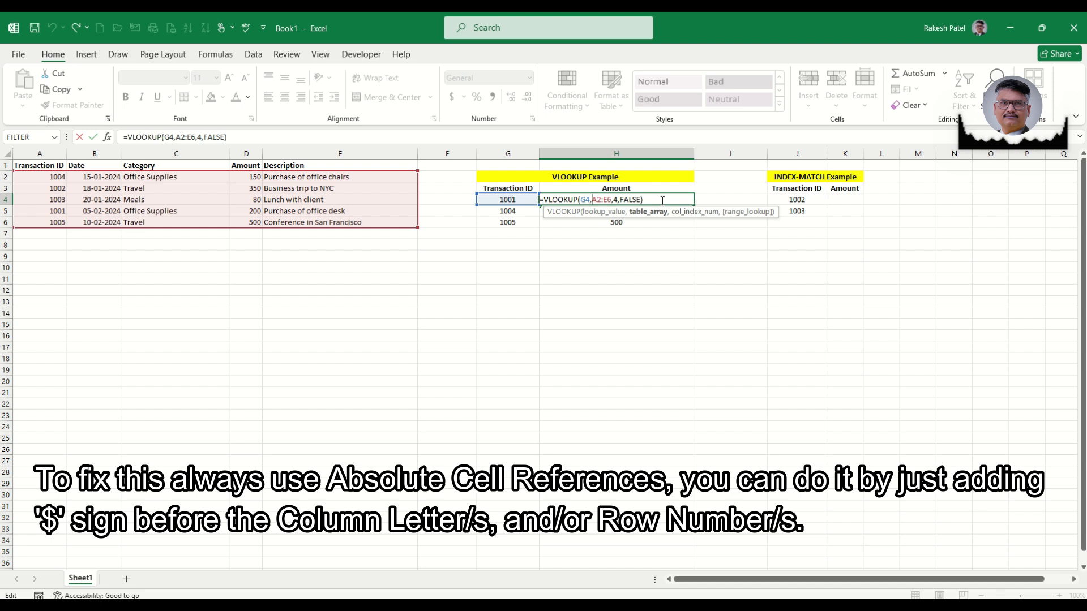
text($)
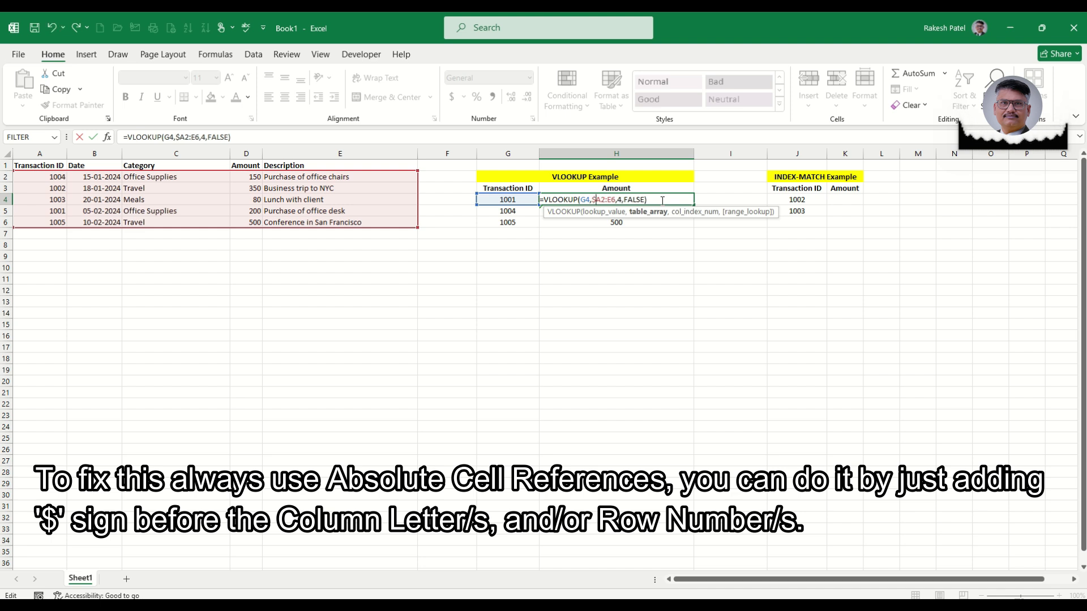
key(Right)
text($)
key(Right)
key(Right)
text($)
key(Right)
text($)
key(Return)
- Copy the VLOOKUP formula from H4 down through H6 and inspect the copied formulas in H5 and H6
click(661, 201)
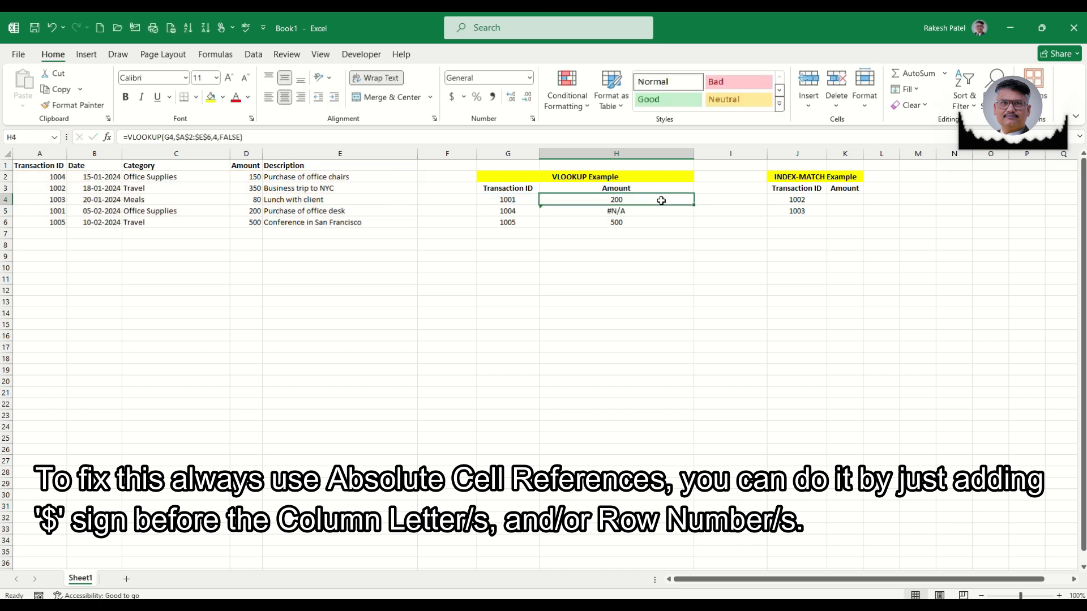
drag(694, 205, 694, 227)
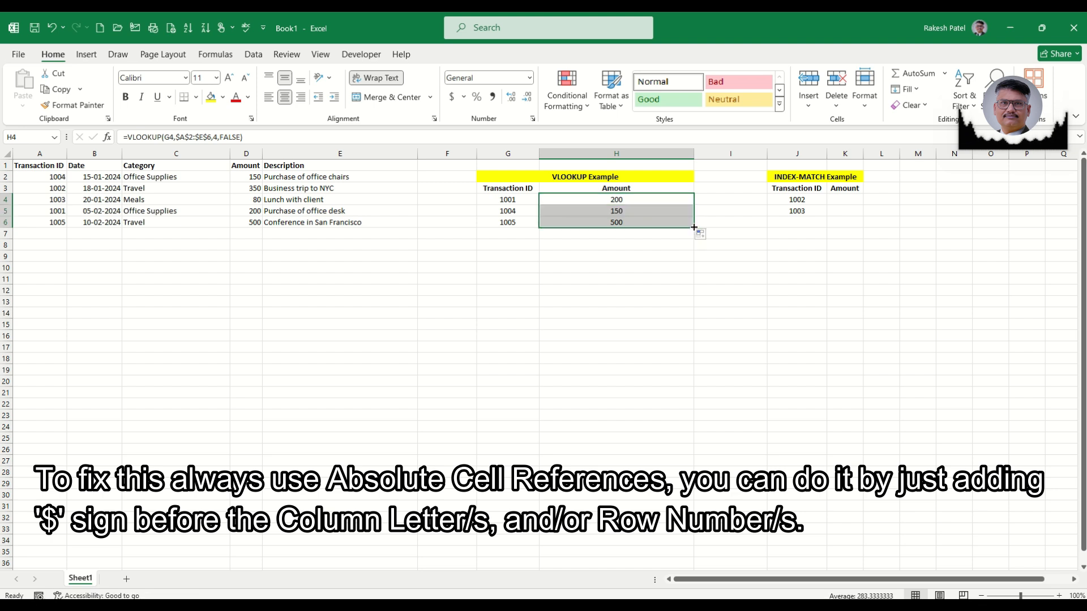
click(634, 212)
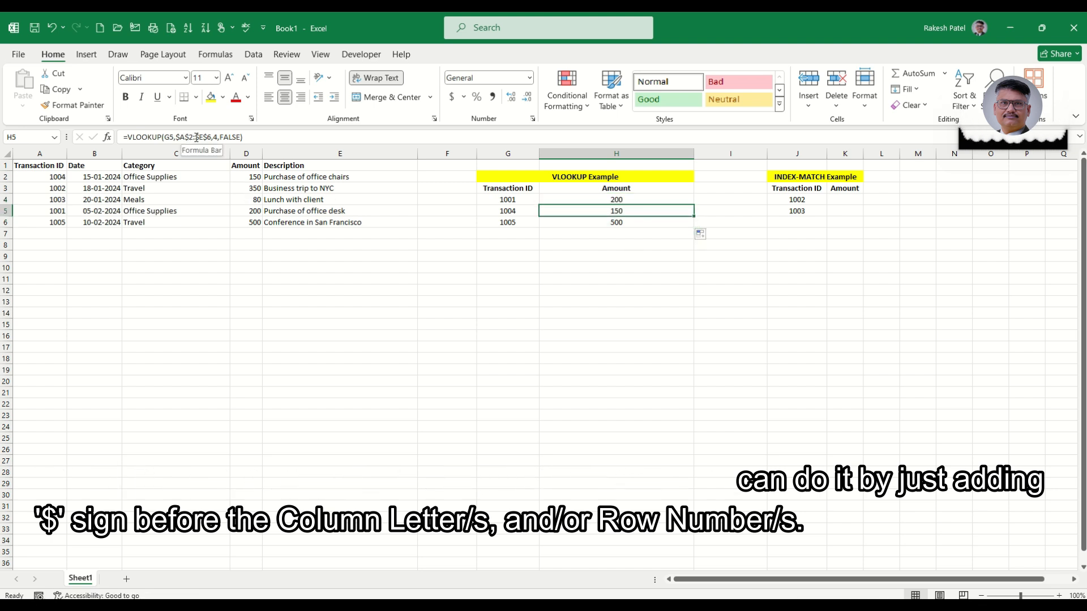
click(616, 221)
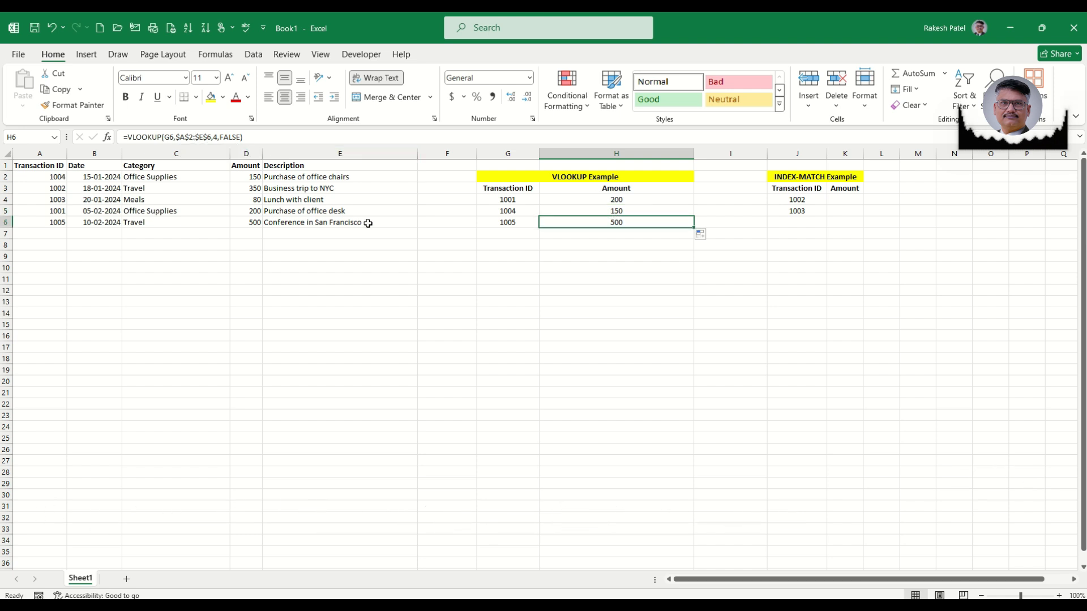
- Replace the table range in H4's VLOOKUP formula with the relative reference A2:E6
click(600, 199)
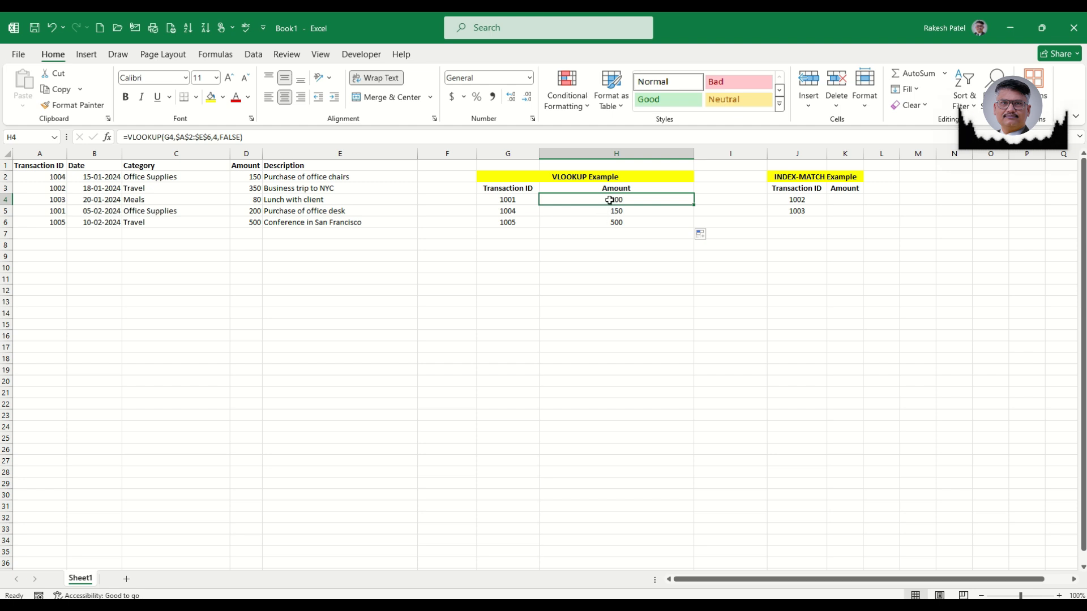
double_click(607, 200)
drag(628, 200, 592, 200)
text(a2:)
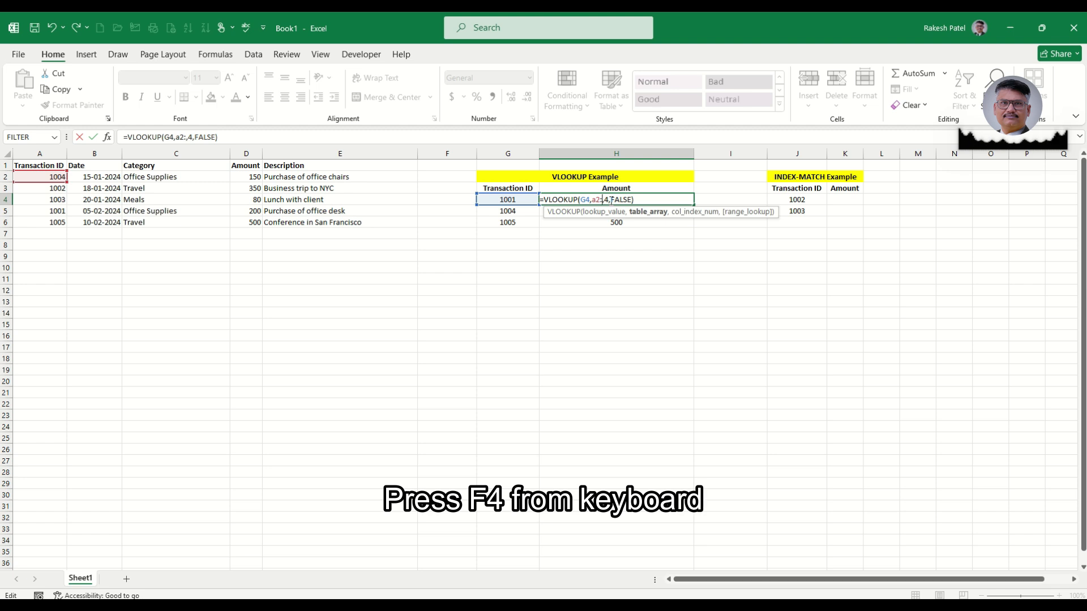
text(e6)
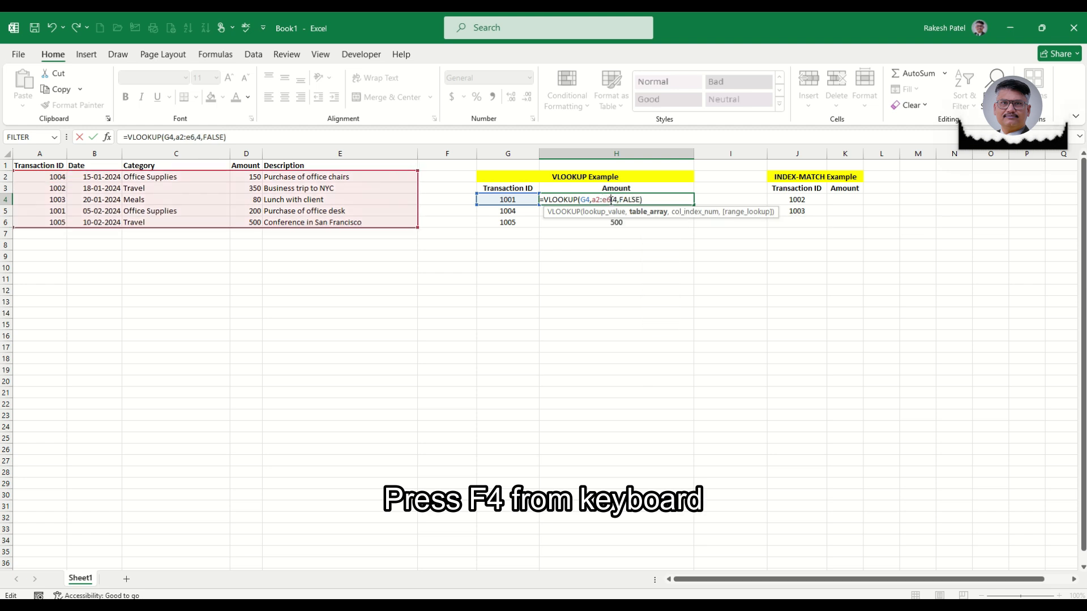
key(ctrl+Return)
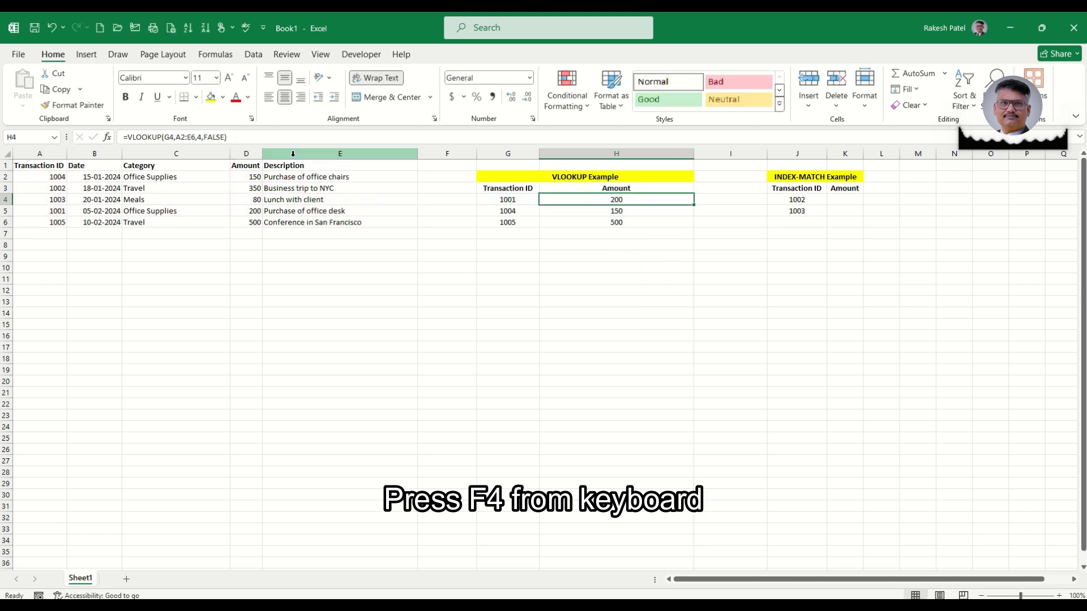
- Convert the whole A2:E6 range in H4's VLOOKUP to absolute references in one operation, keeping the other arguments
key(F2)
click(615, 200)
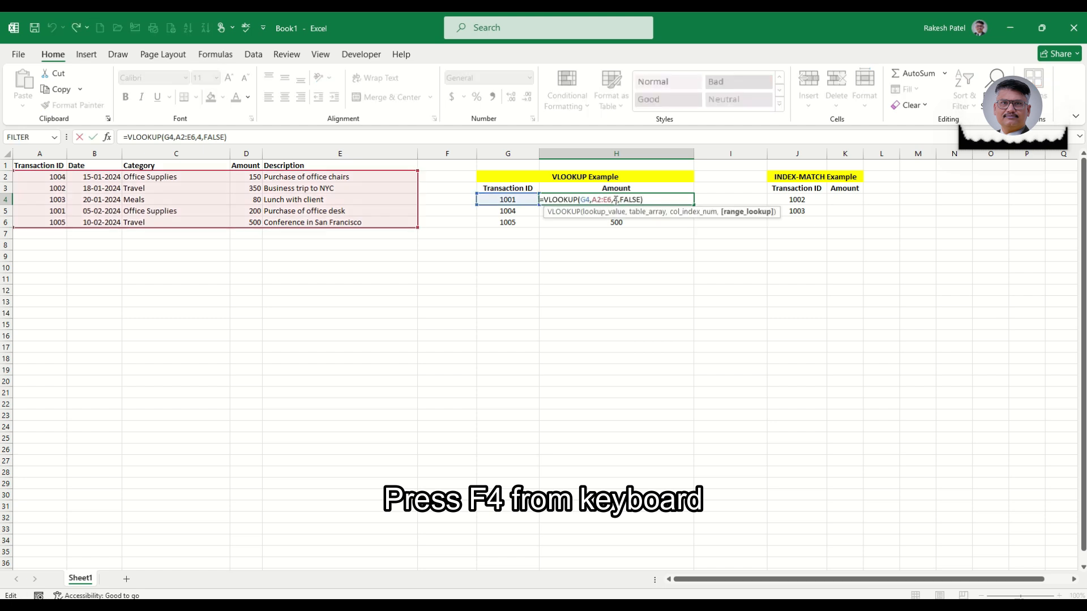
drag(613, 200, 592, 200)
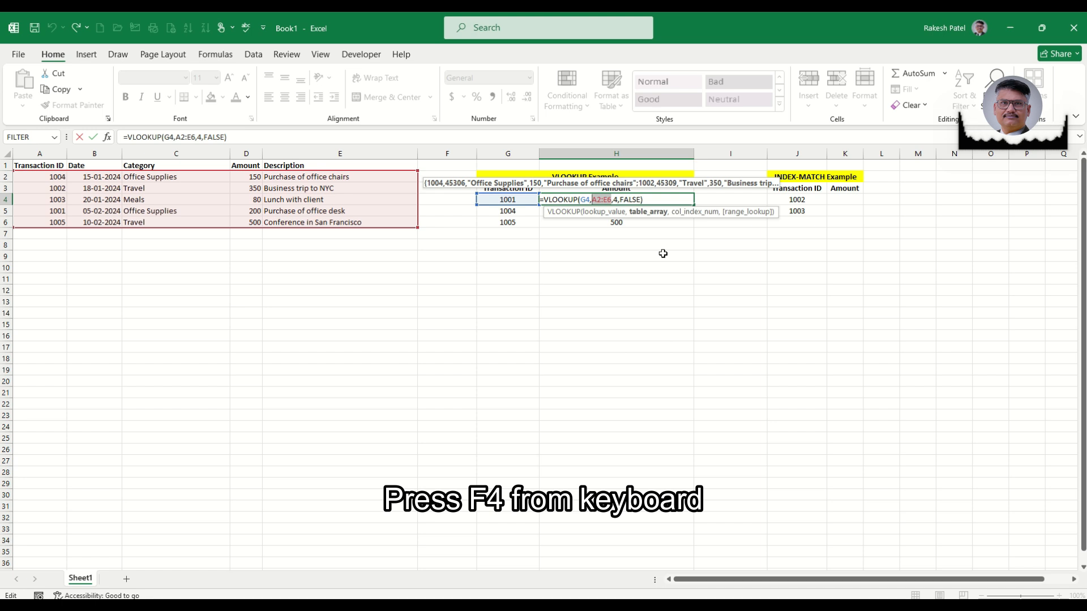
key(F4)
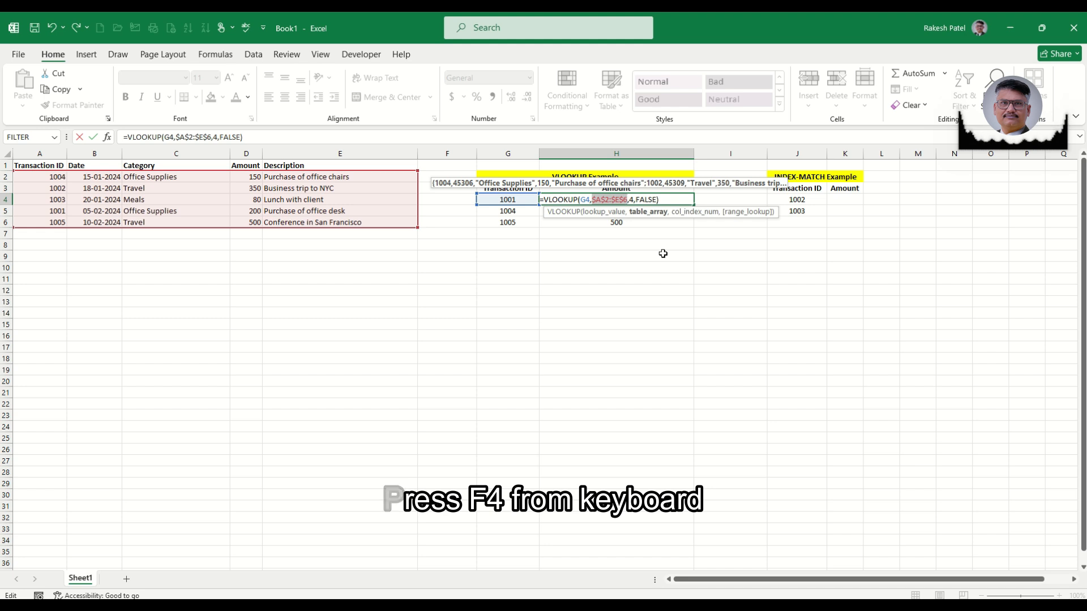
key(Return)
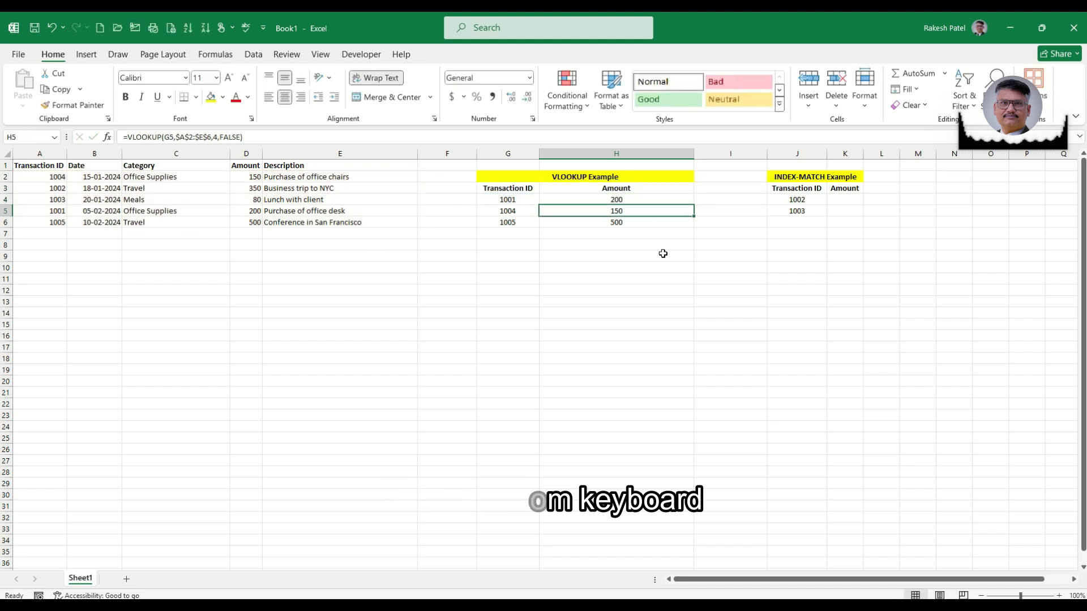
key(Up)
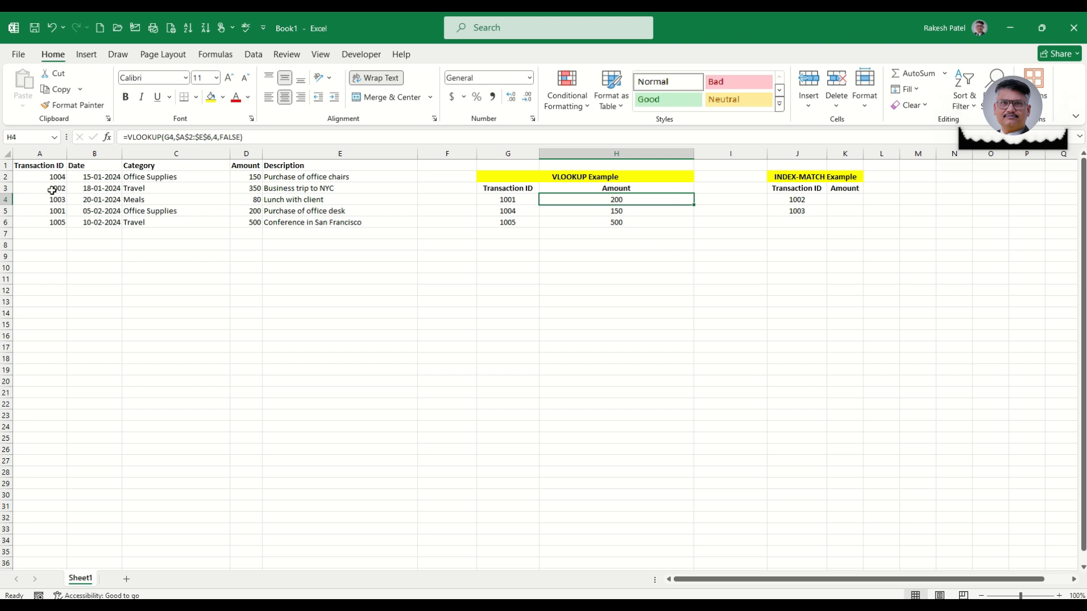
- Copy the Transaction ID column A and insert the copy before the Category column
click(53, 177)
click(50, 154)
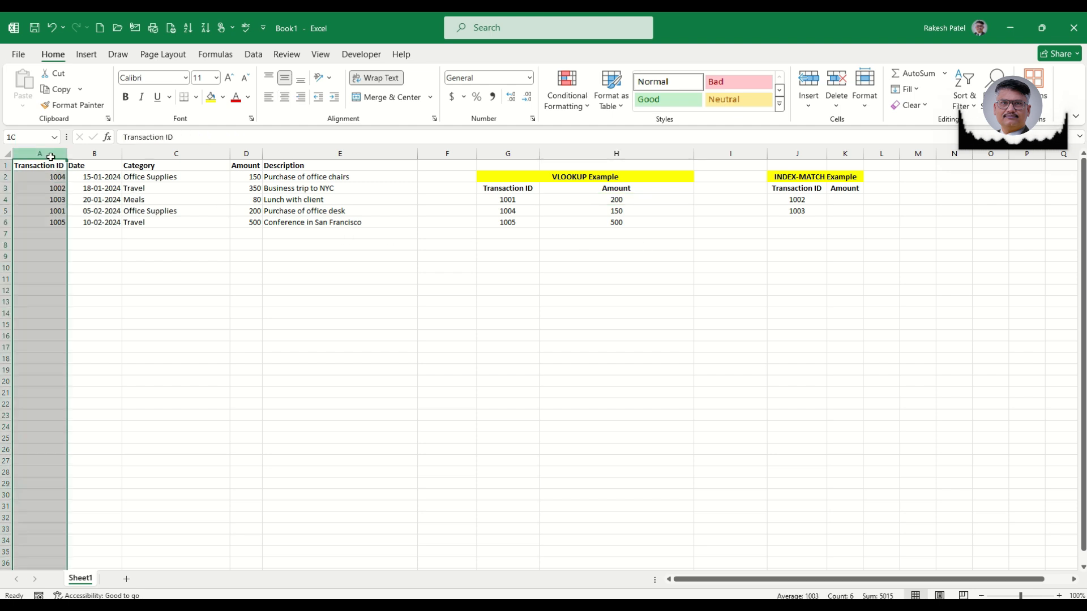
right_click(50, 154)
click(83, 203)
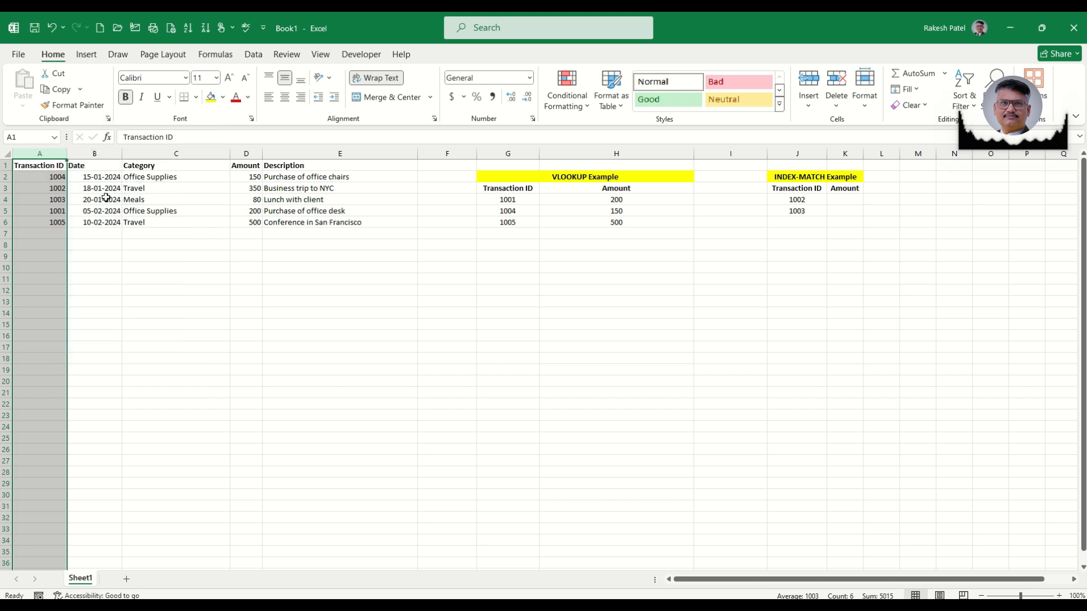
click(161, 153)
right_click(161, 152)
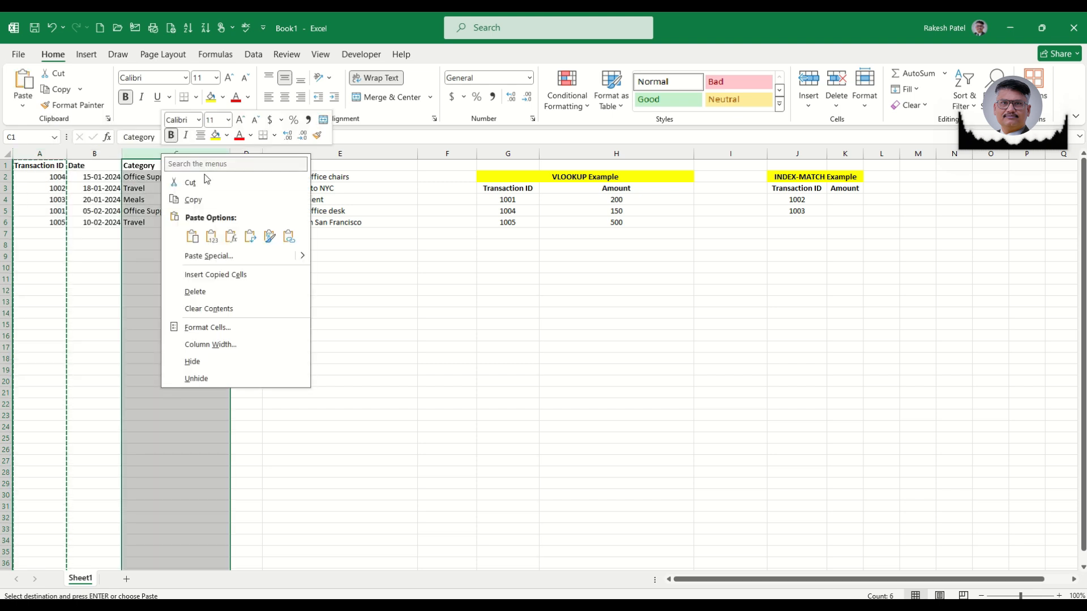
click(213, 273)
click(209, 255)
key(Escape)
click(153, 199)
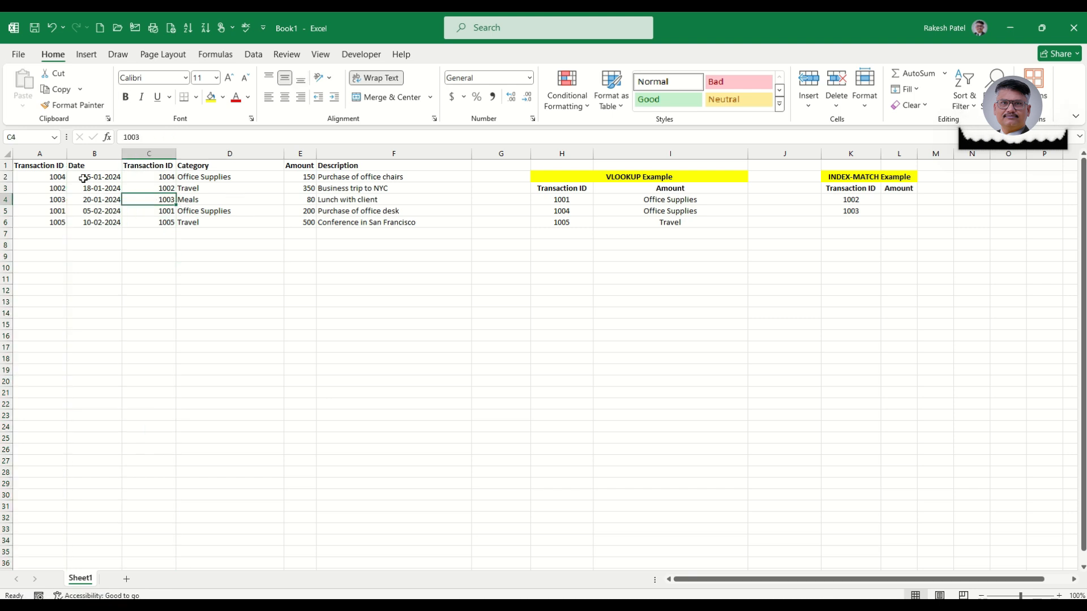
- Examine the table from Date to Description in B1:F6 and the copied Transaction ID values in C1:C6
drag(85, 167, 370, 225)
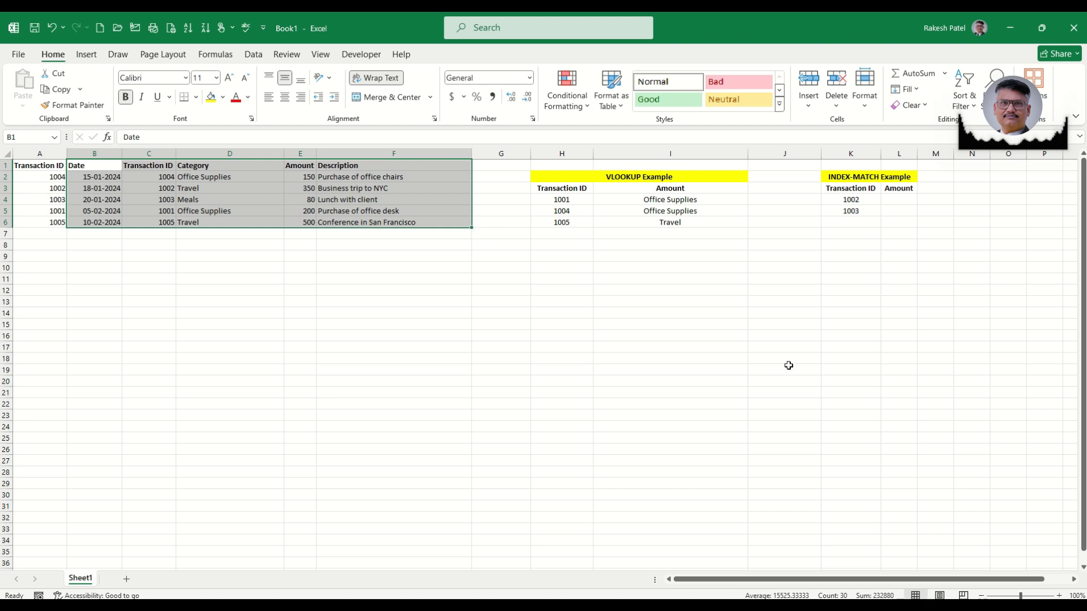
click(674, 245)
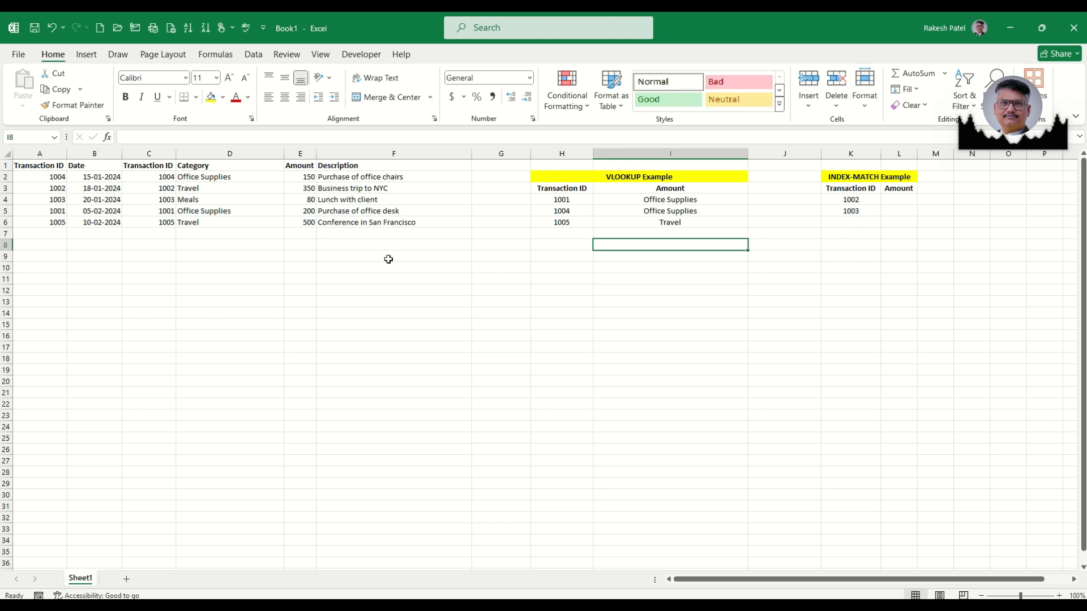
click(323, 253)
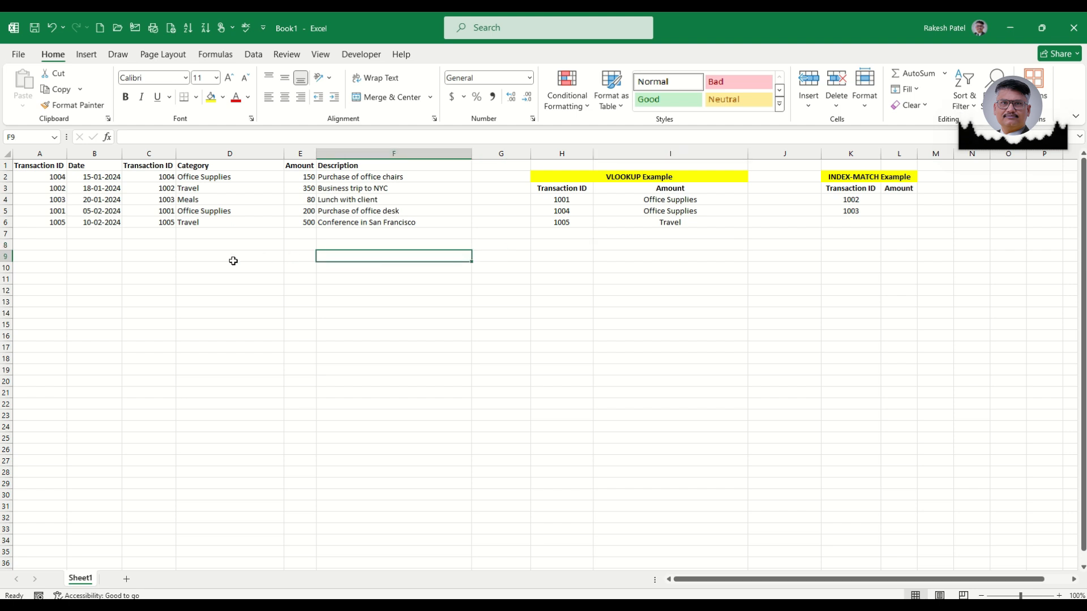
click(256, 253)
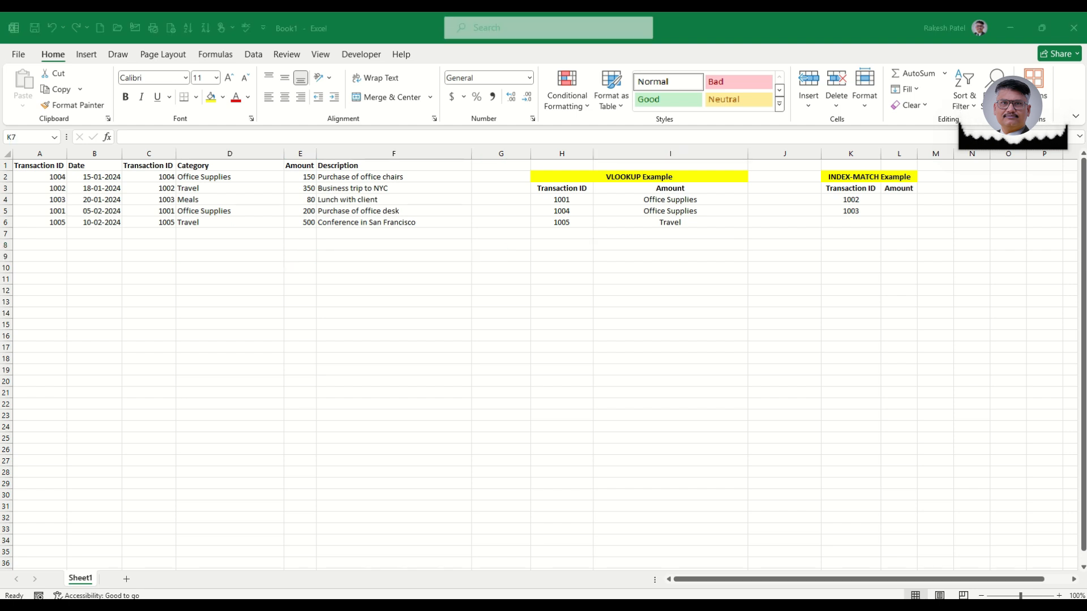
click(222, 267)
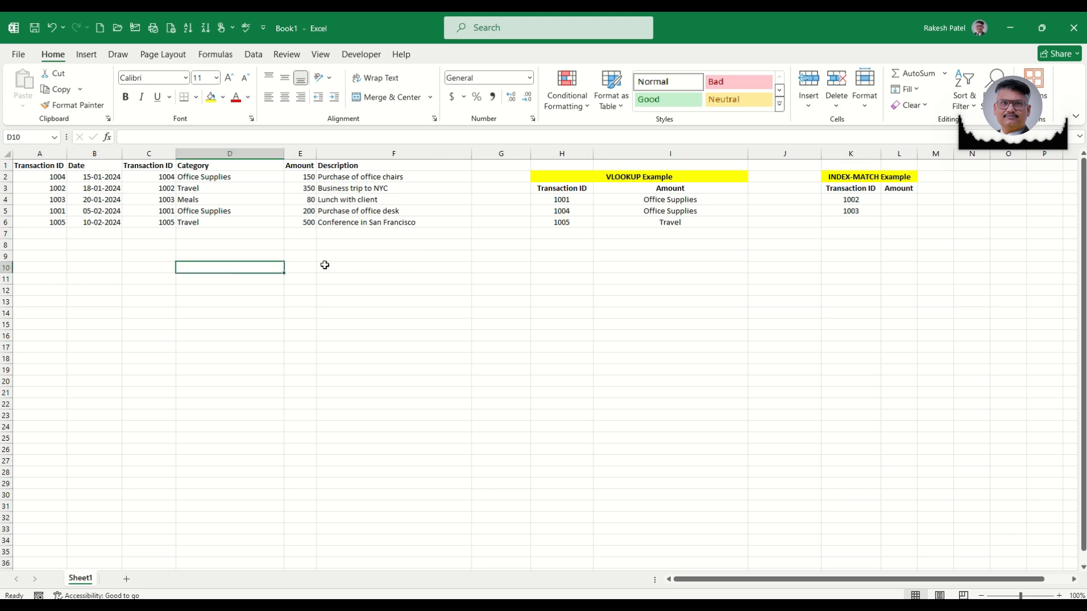
drag(152, 168, 151, 226)
- Enter the formula =INDEX(C1:C6,3) in D11 to return the third entry of the copied Transaction ID column
click(258, 282)
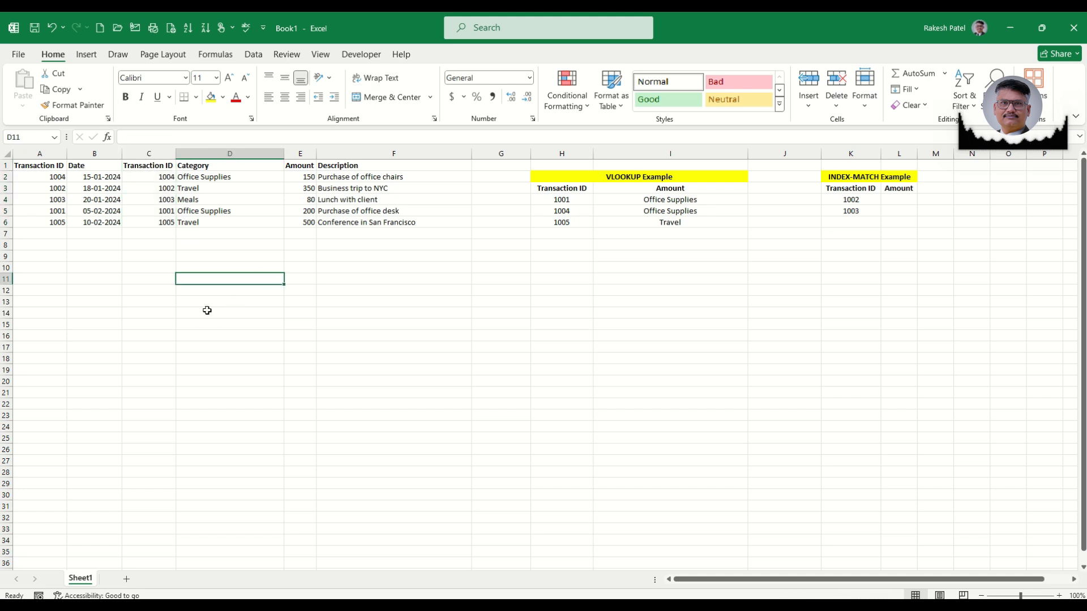
text(=)
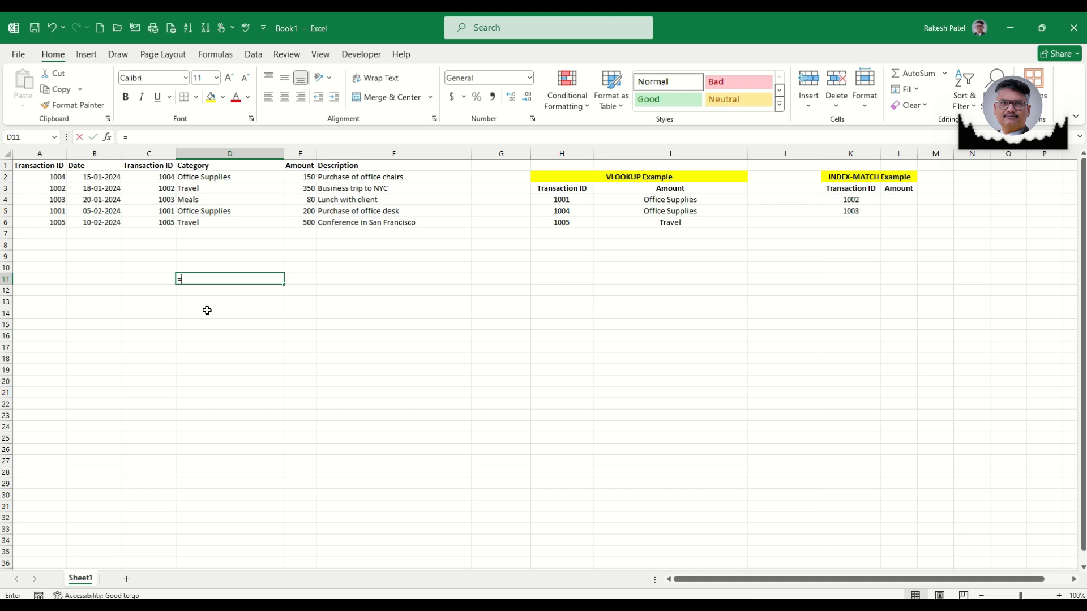
text(in)
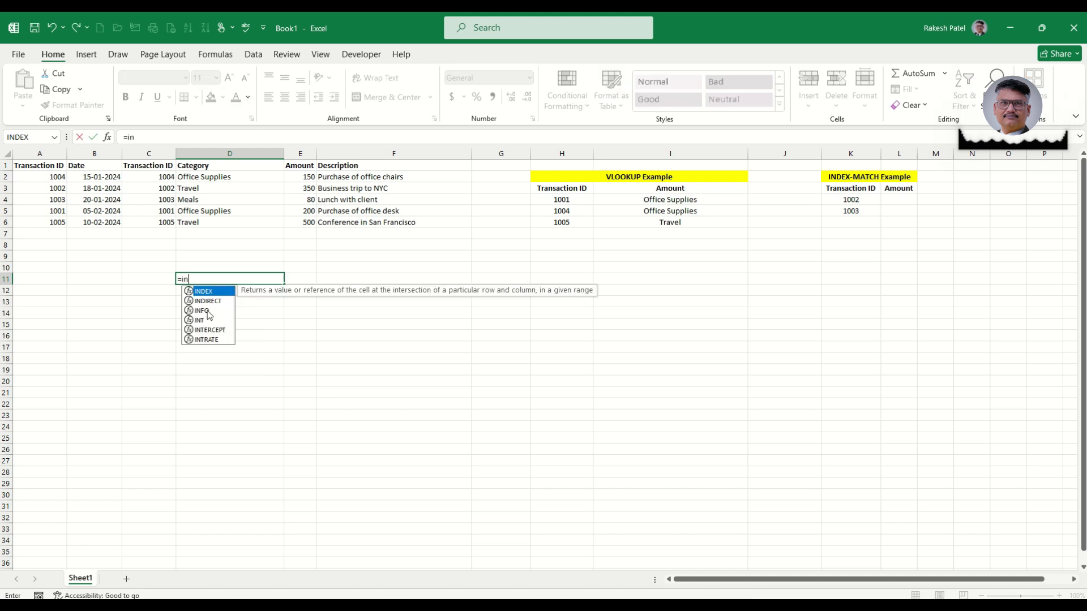
key(Tab)
drag(150, 166, 150, 224)
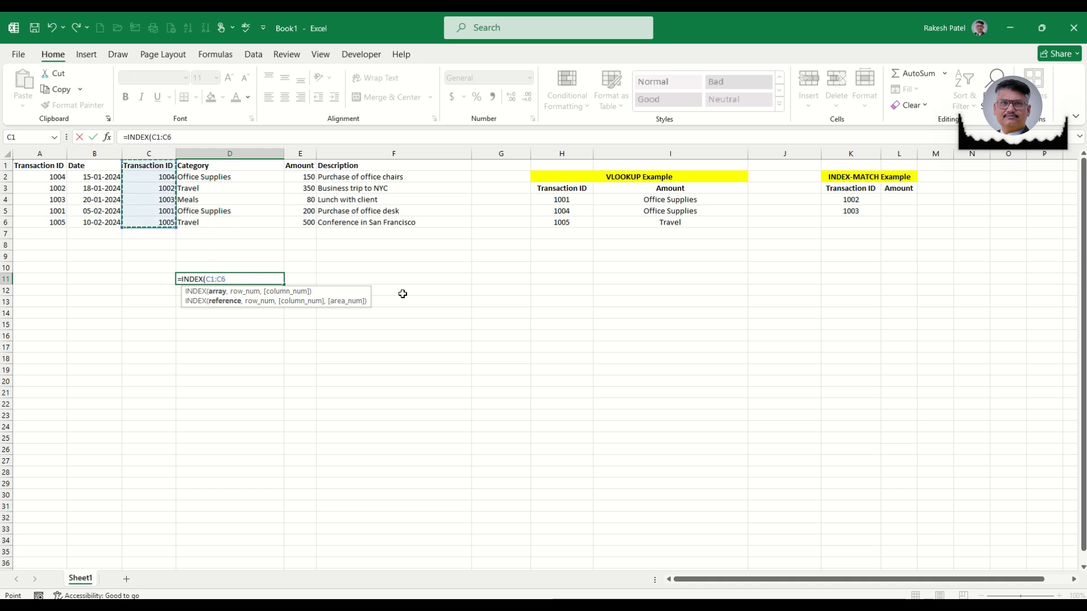
text(,3))
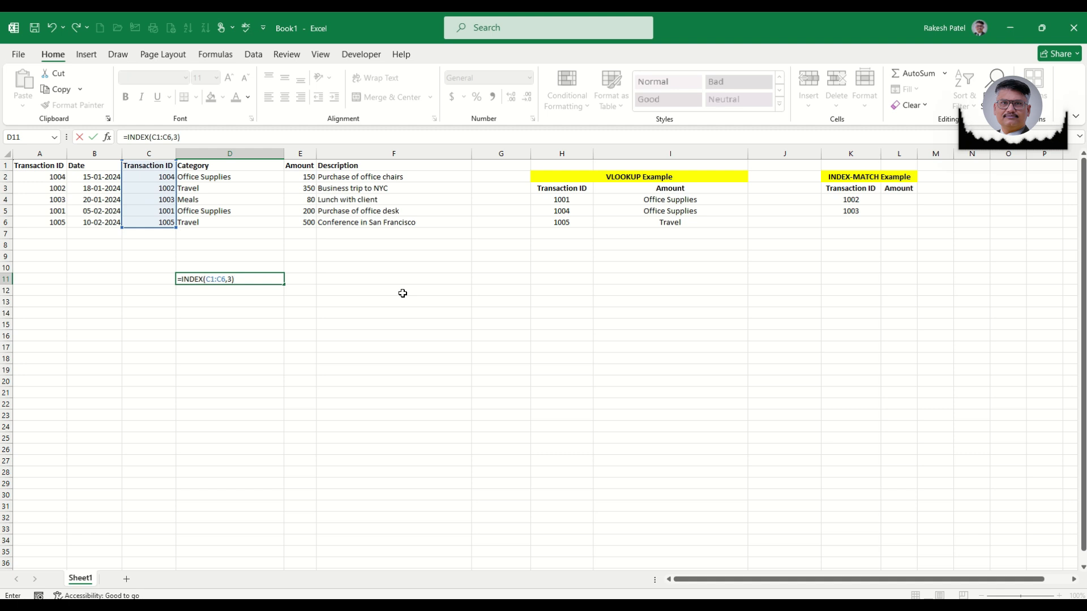
key(Return)
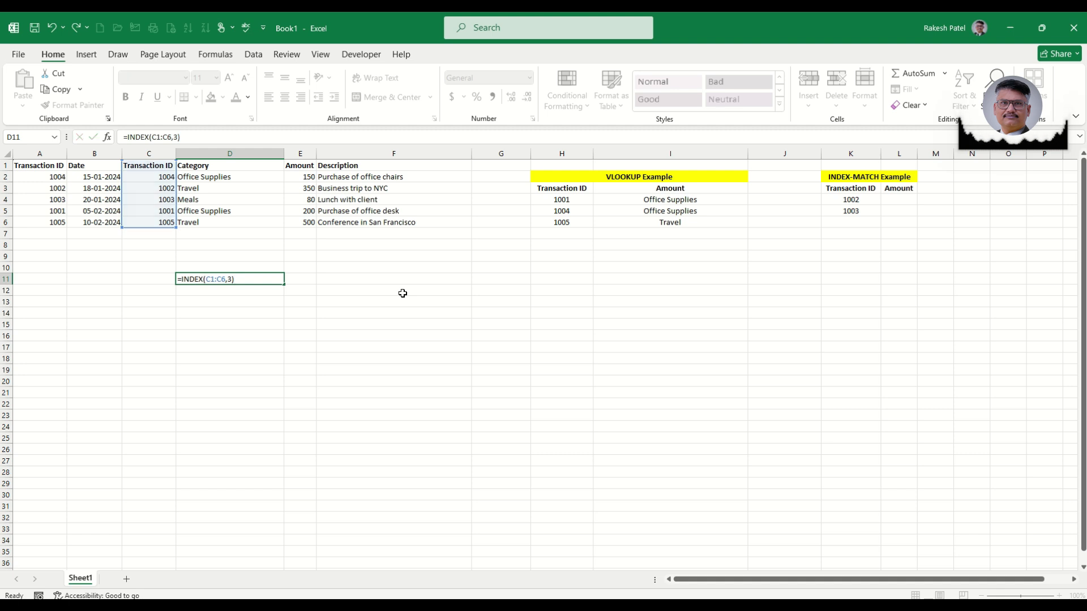
- Check the INDEX formula in D11 against the first three cells of the copied Transaction ID column, C1 to C3
key(Up)
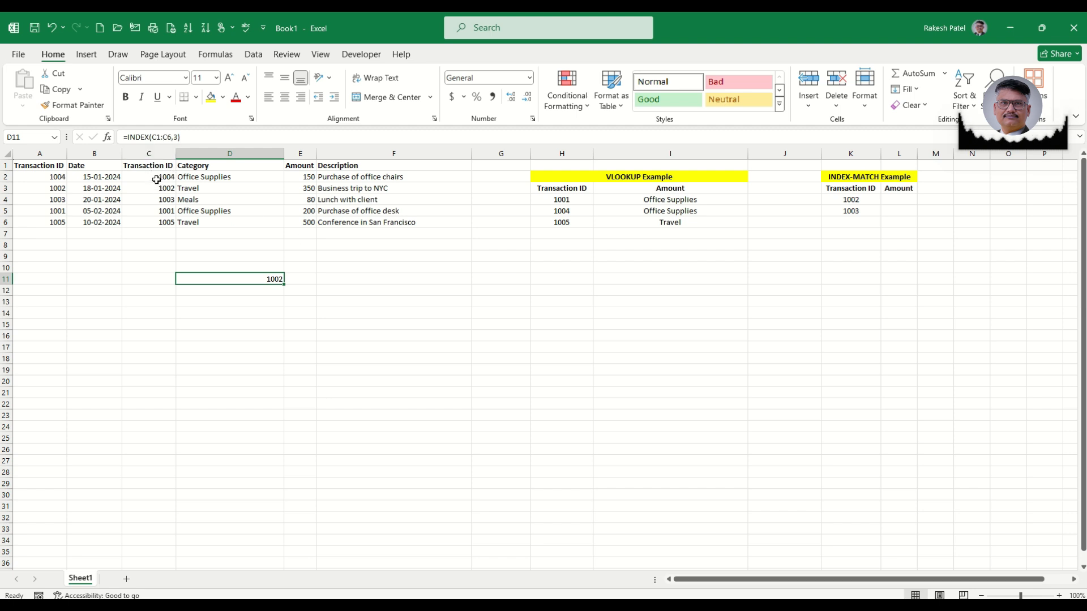
click(160, 165)
click(159, 177)
click(164, 189)
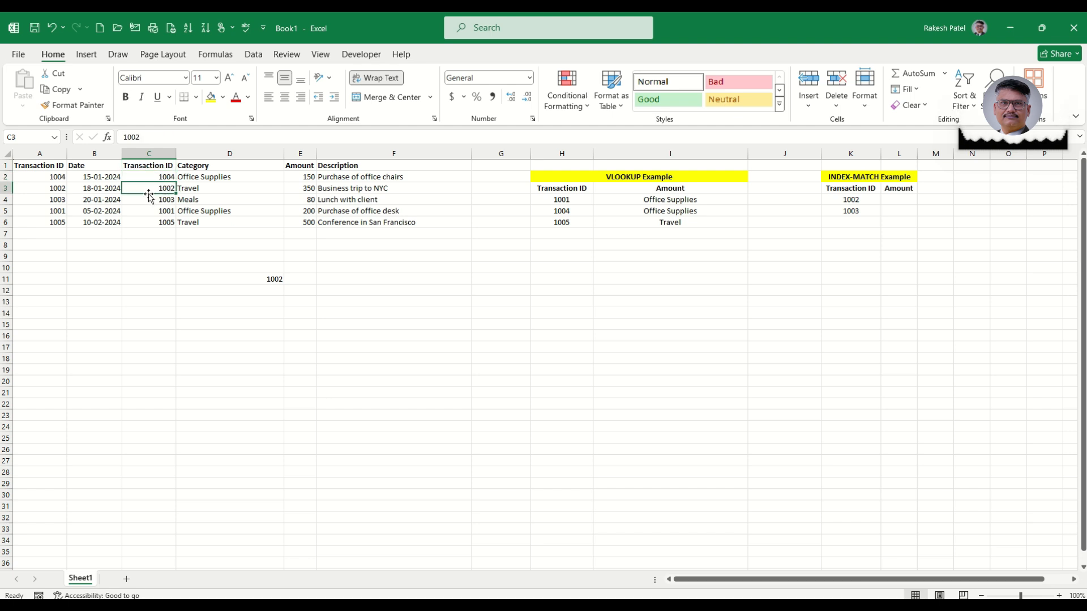
- Set the row number in D11's INDEX formula to 4, giving =INDEX(C1:C6,4)
double_click(258, 277)
click(231, 277)
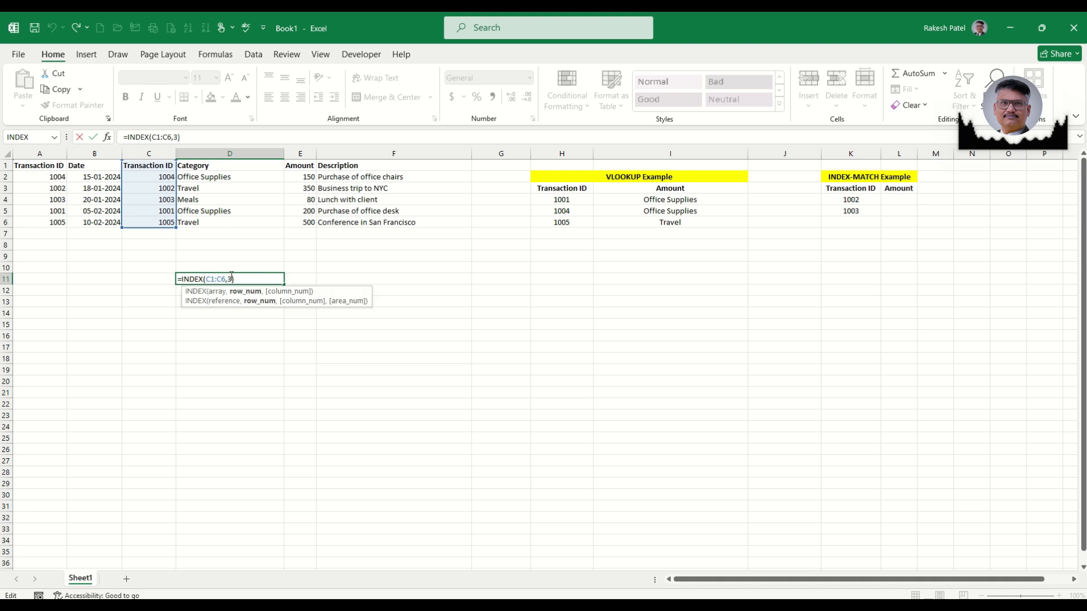
key(Return)
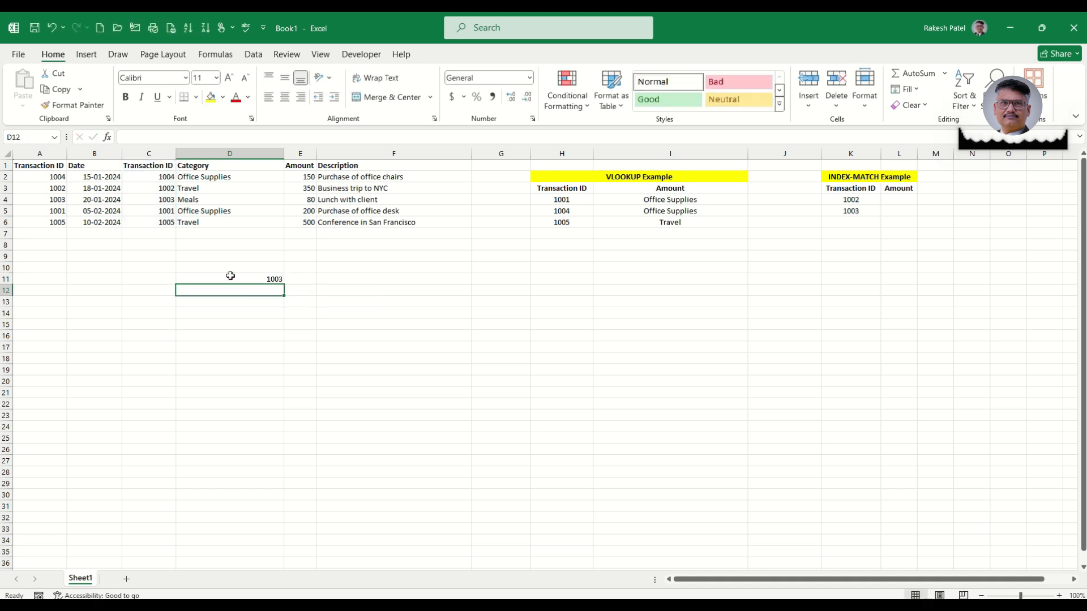
click(249, 276)
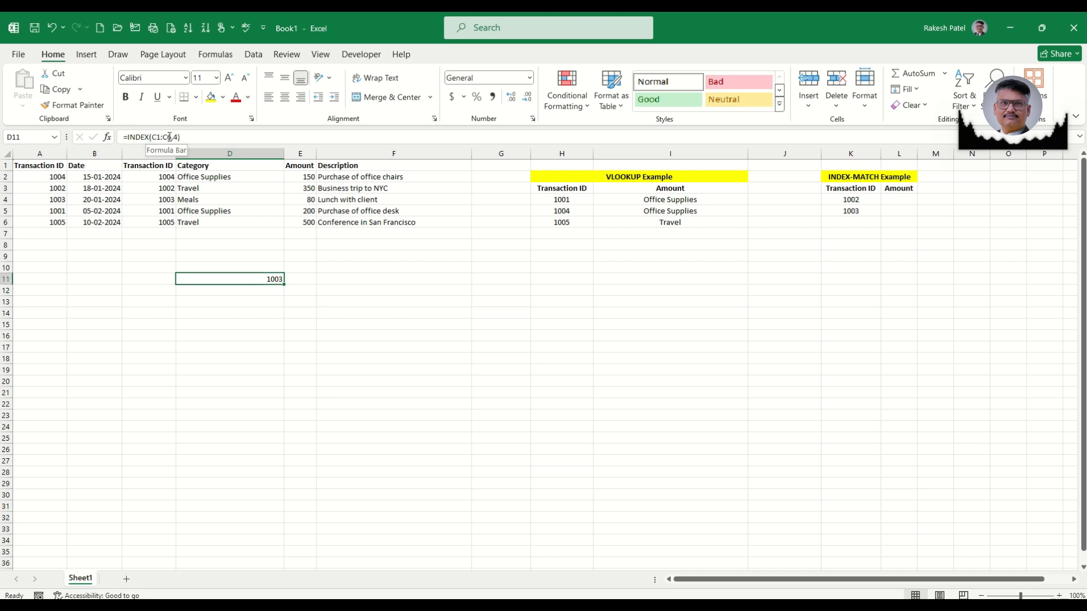
- Start the array of D11's INDEX formula at C2 to exclude the header, giving =INDEX(C2:C6,4)
double_click(233, 279)
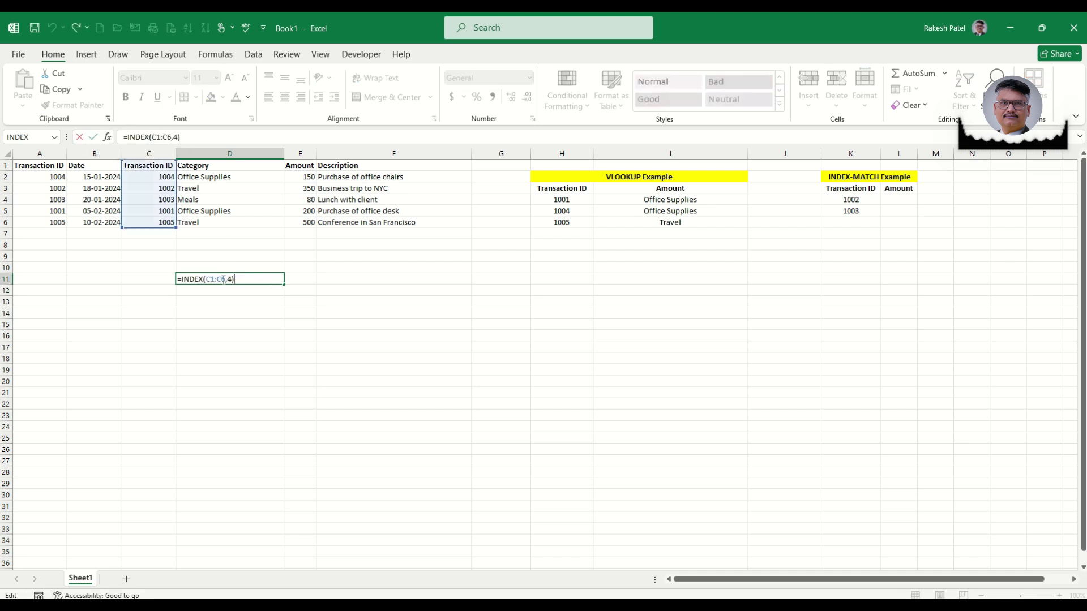
click(215, 278)
key(BackSpace)
text(2)
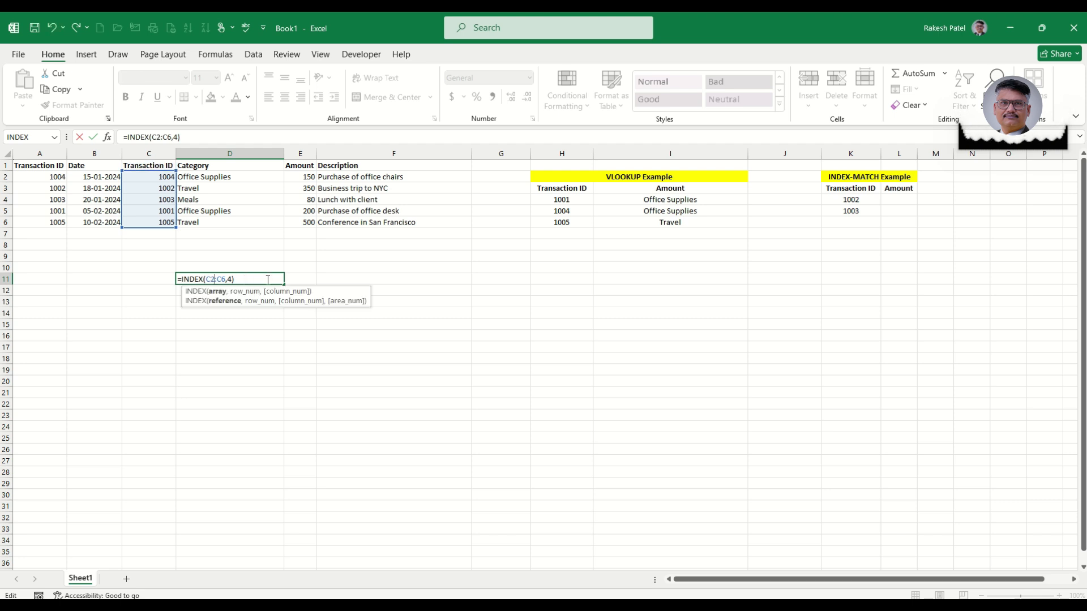
key(Return)
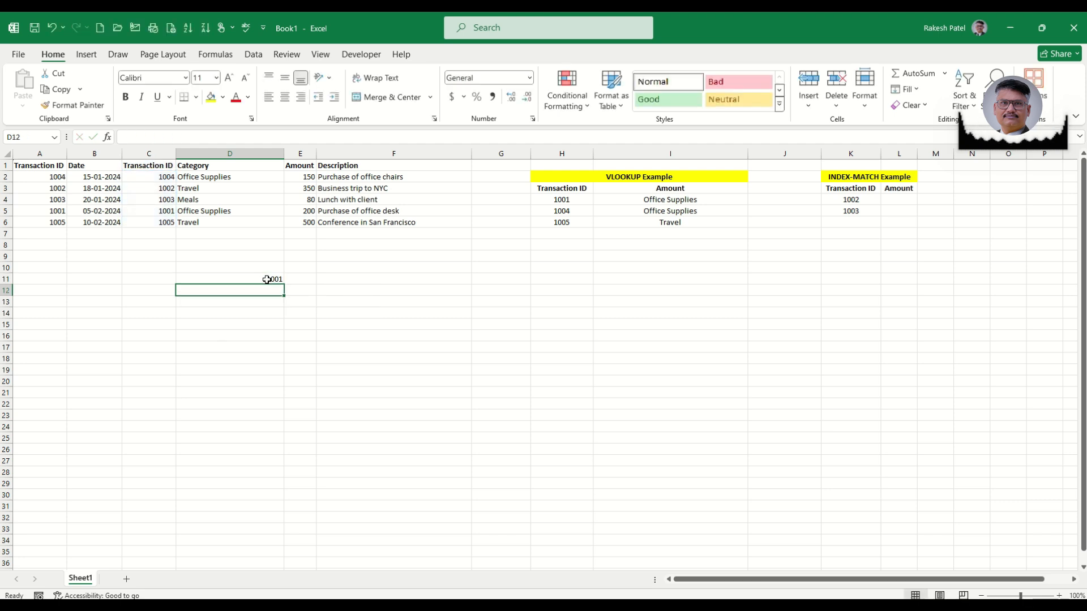
- Check the INDEX formula in D11 by counting down the Transaction ID cells from C2 to C5
click(267, 280)
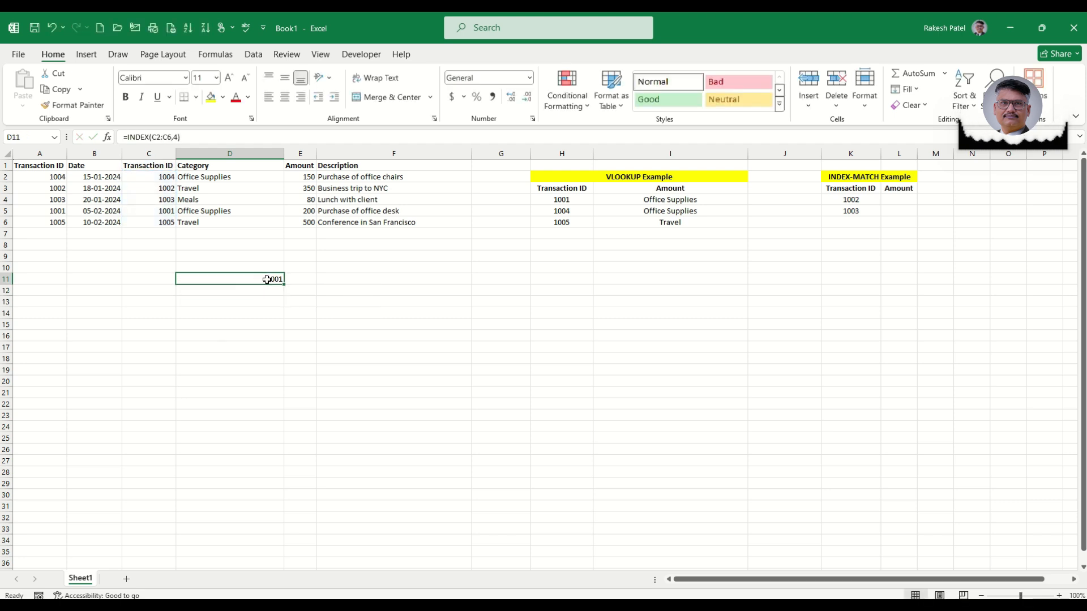
click(152, 178)
click(153, 189)
click(154, 199)
click(155, 212)
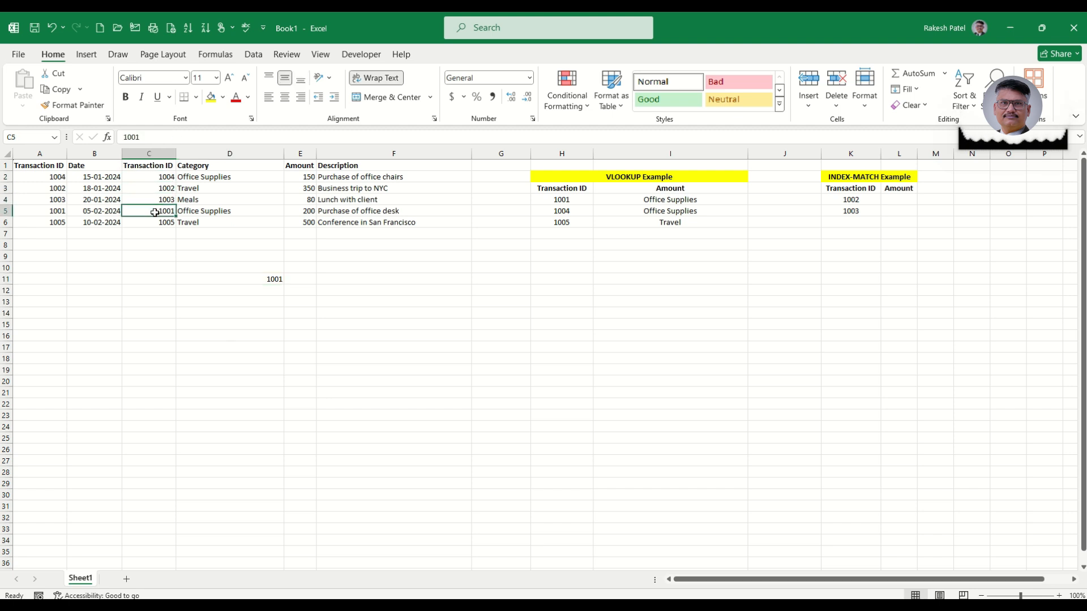
click(276, 277)
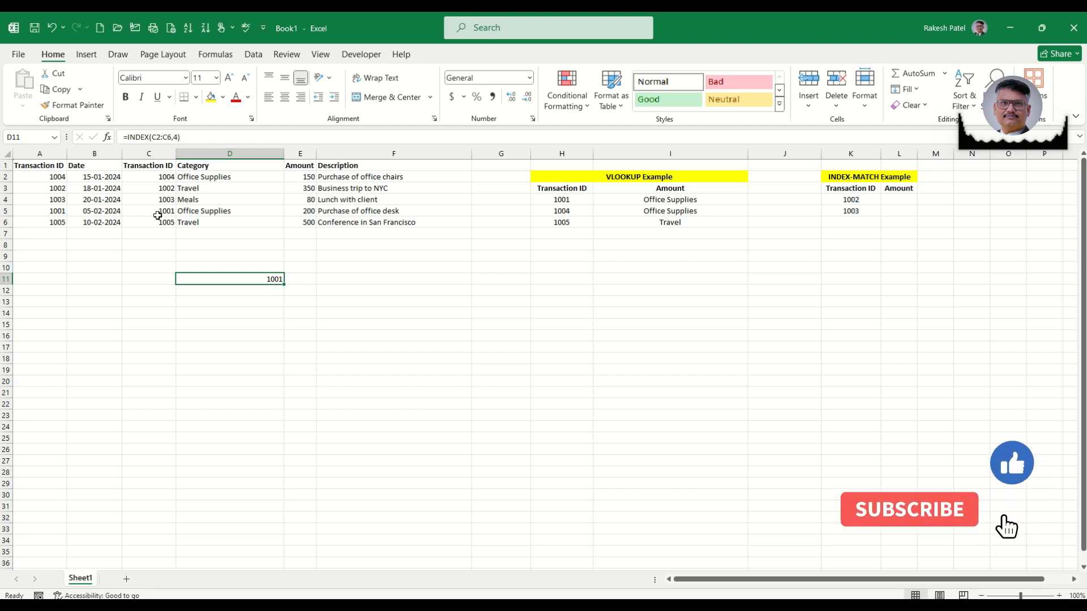
double_click(266, 278)
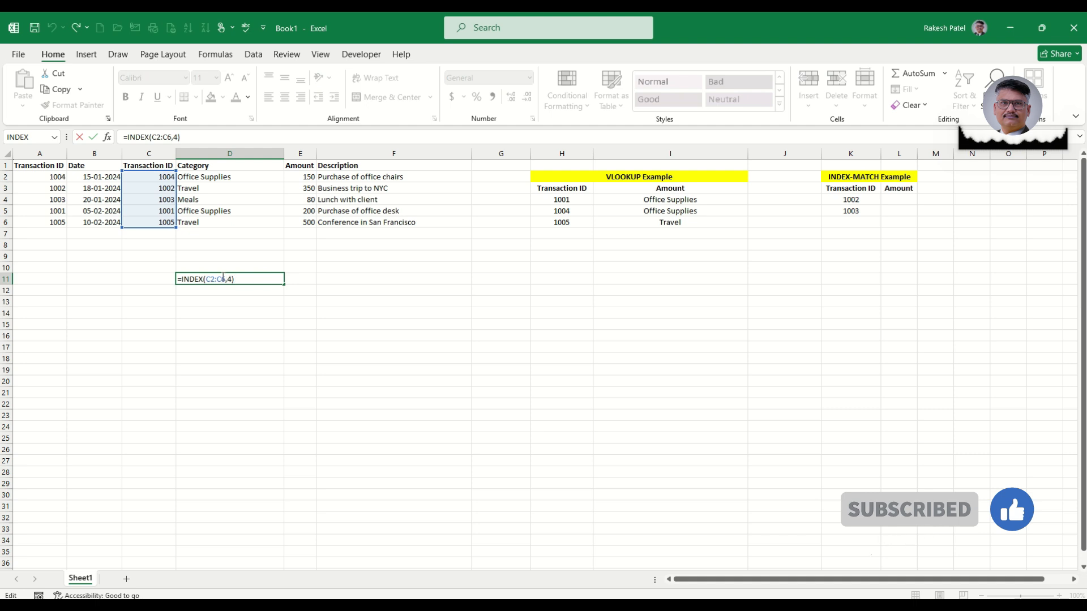
key(ctrl+Return)
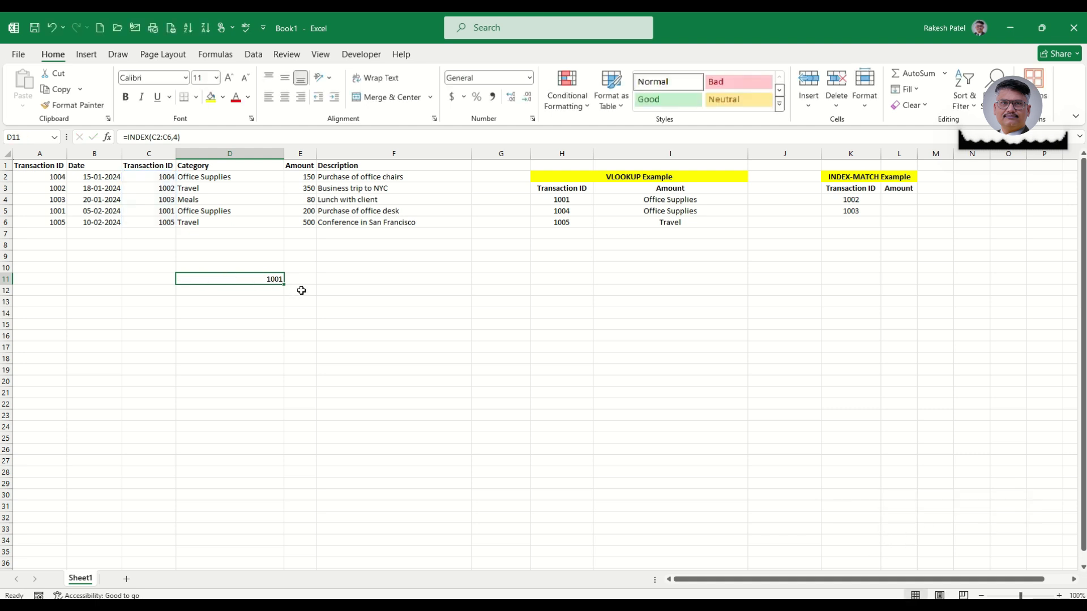
- Enter =MATCH(D11,C1:C6,) in D12 to find the position of D11's ID in the copied Transaction ID column
click(247, 291)
text(=)
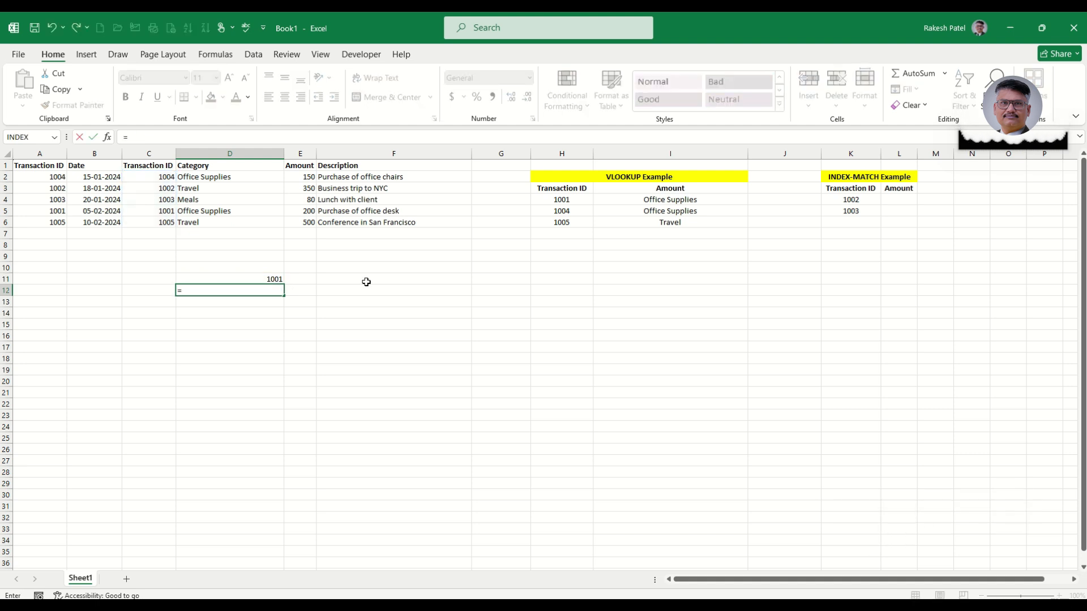
text(MATCH()
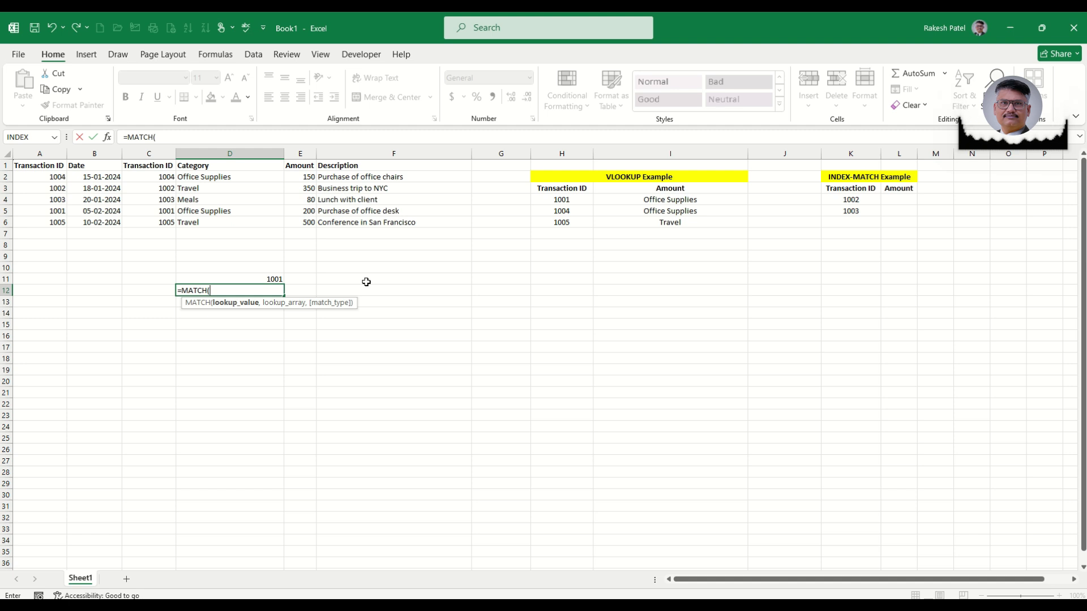
key(Up)
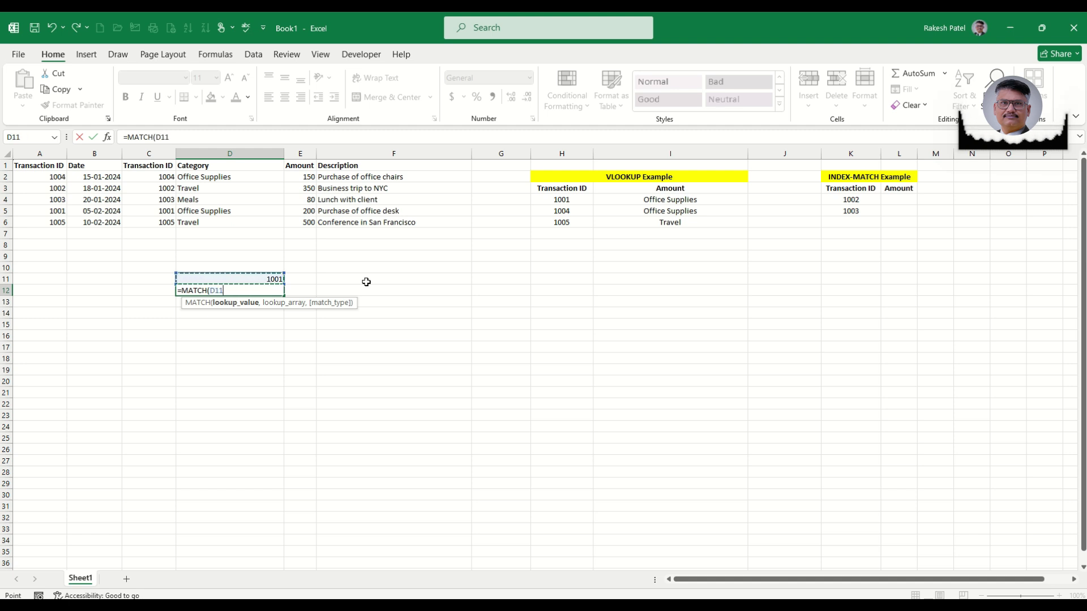
text(,)
drag(146, 168, 150, 227)
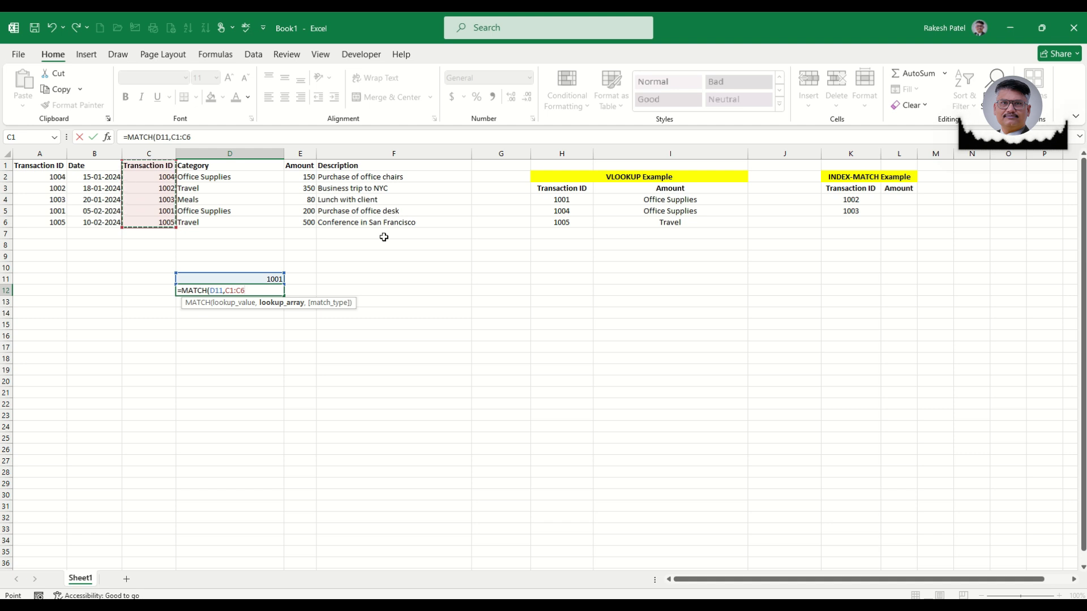
text(,)
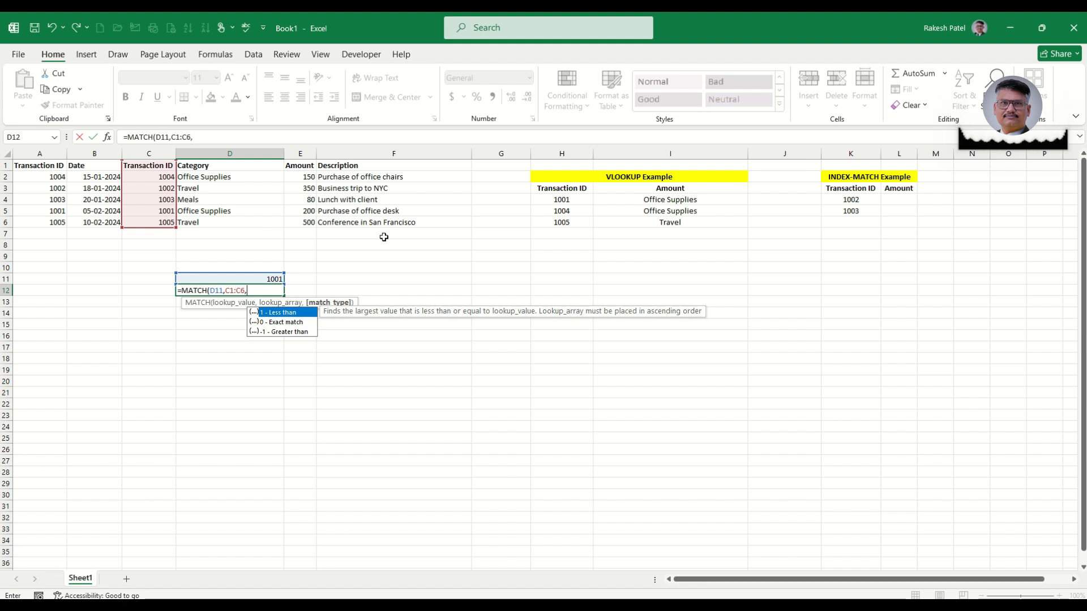
key(Down)
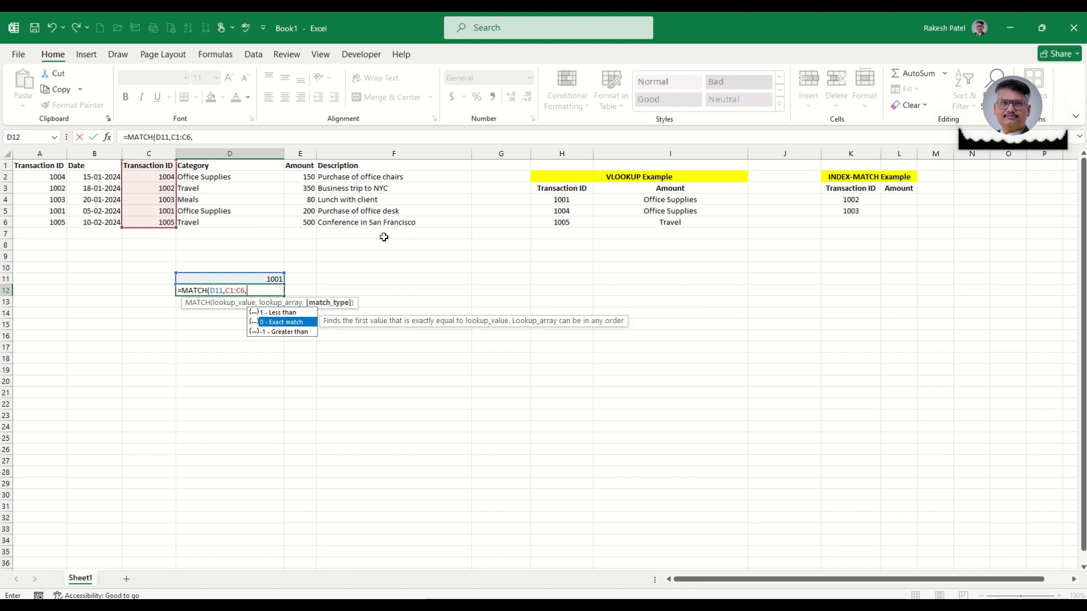
key(ctrl+Return)
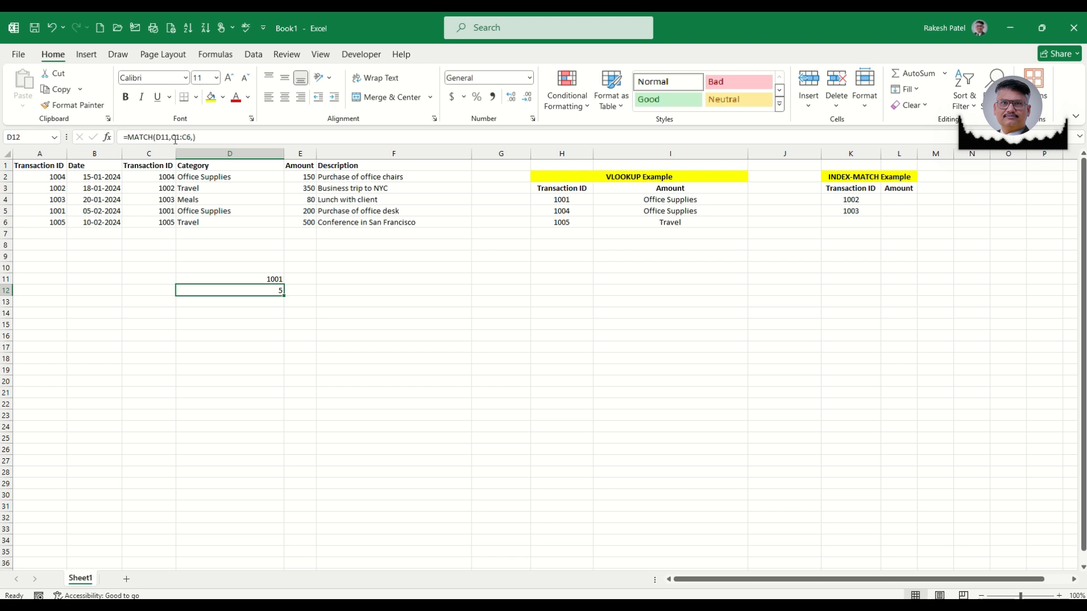
- Check the MATCH result by counting down the copied Transaction ID column from C1 to C5
click(158, 167)
click(158, 177)
click(160, 188)
click(162, 200)
click(161, 211)
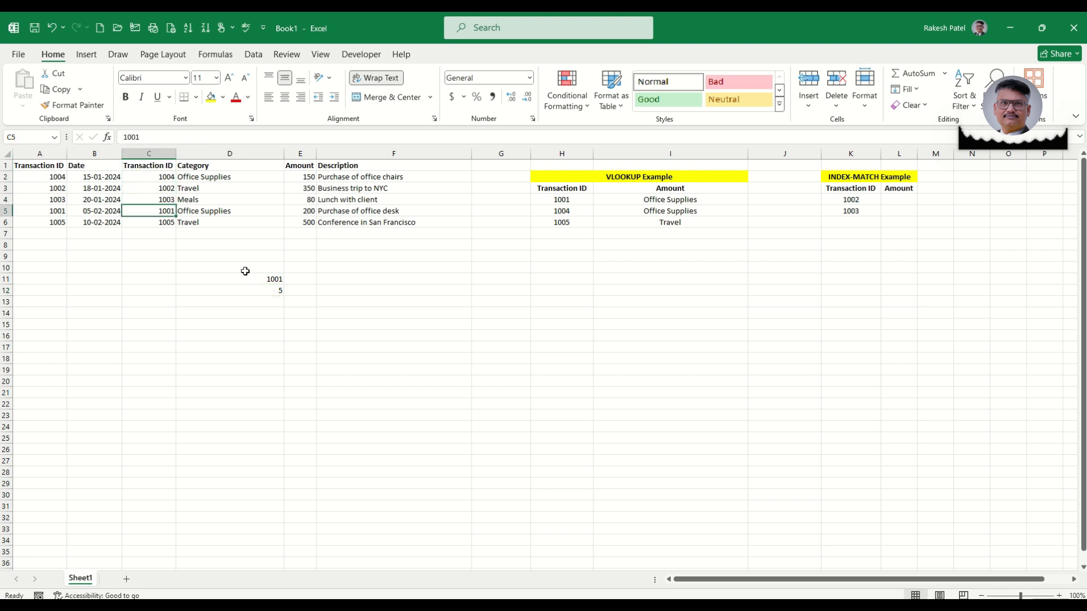
- Change the lookup array of D12's MATCH formula to C2:C6, giving =MATCH(D11,C2:C6,)
double_click(271, 291)
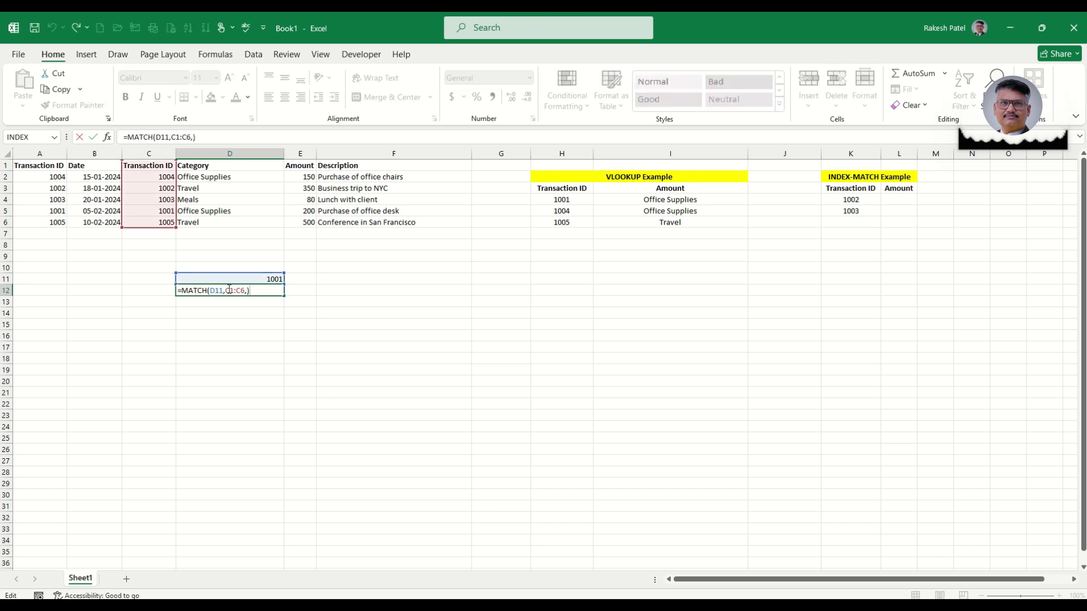
text(2)
key(Return)
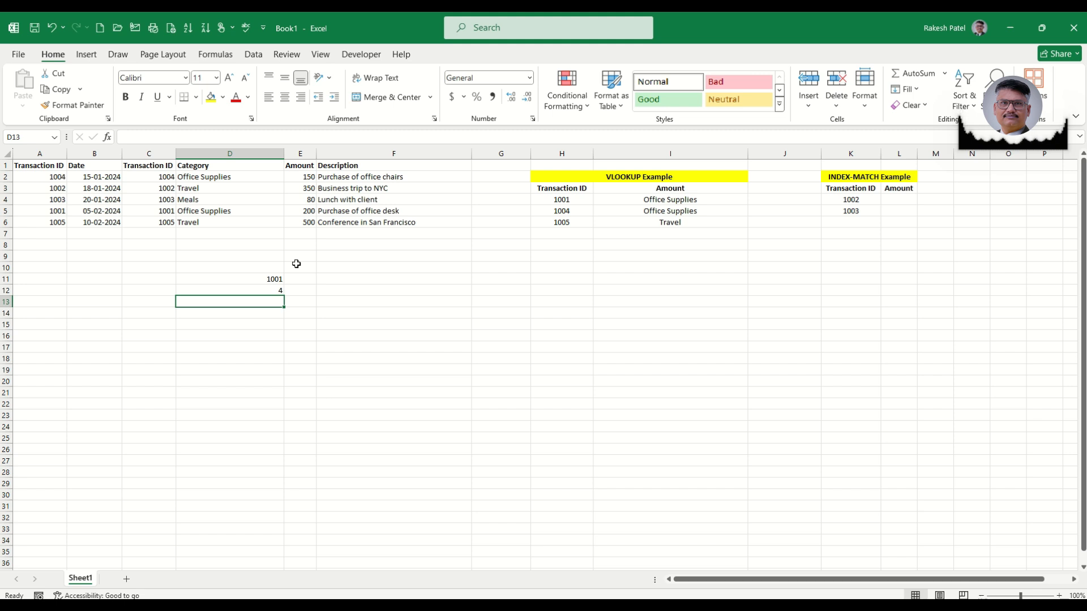
- Compare the MATCH formula in D12 with the INDEX formula in D11
key(Up)
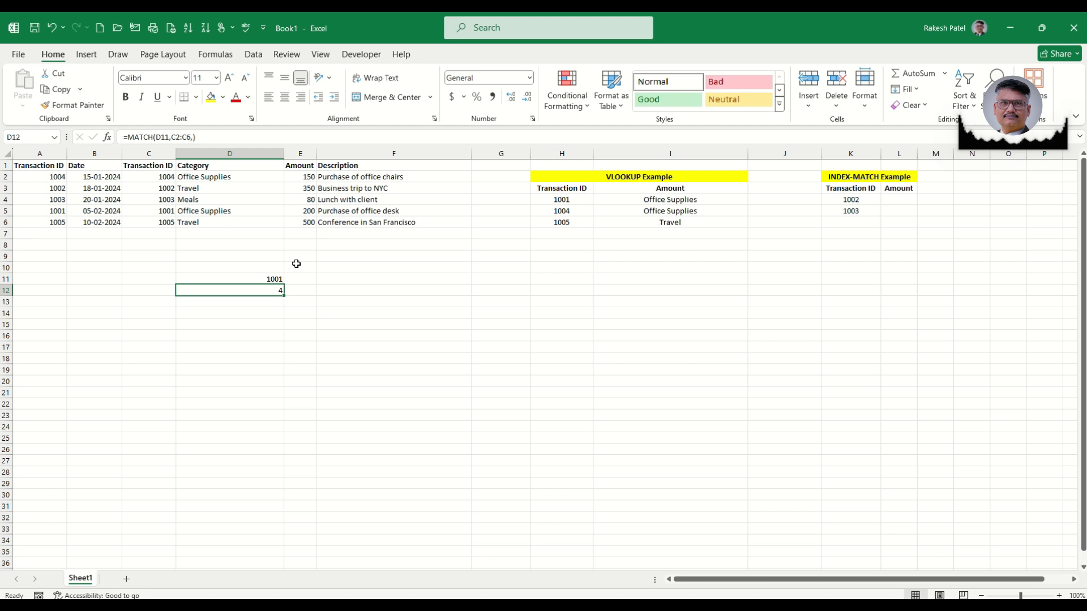
key(Up)
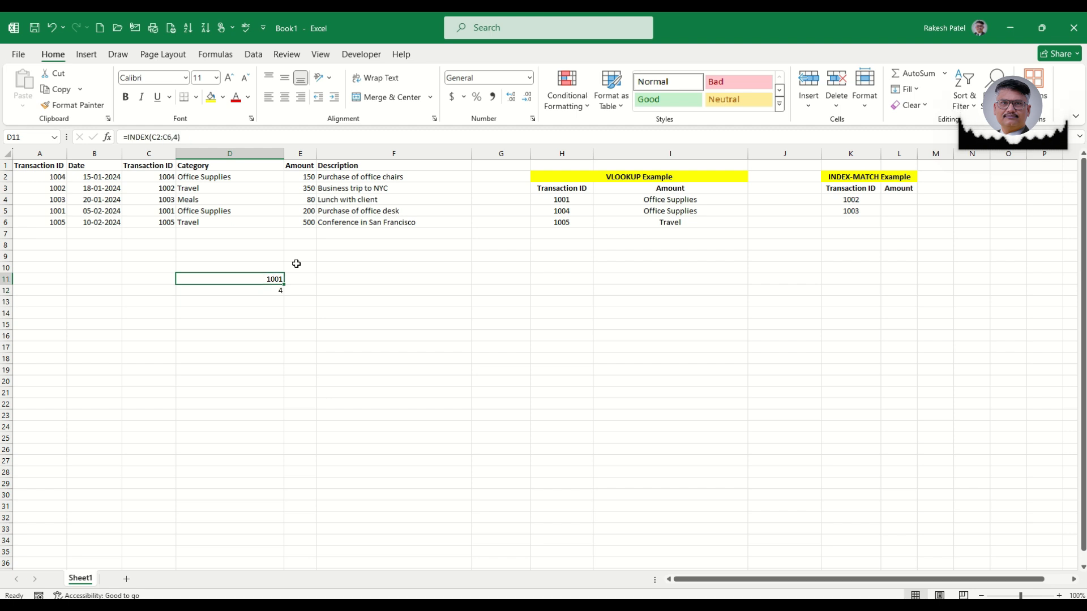
key(Down)
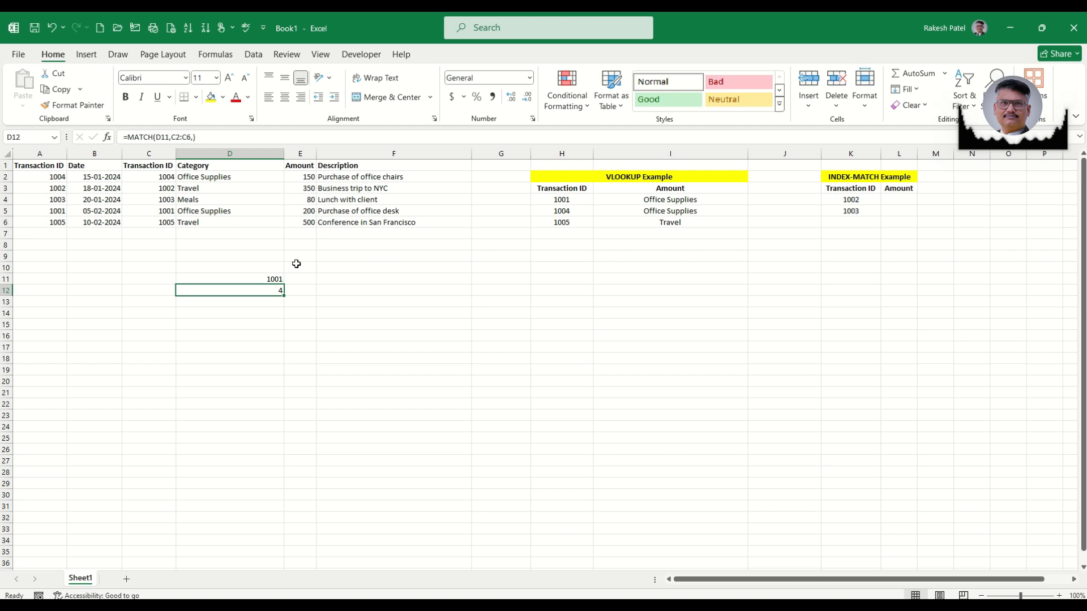
key(Up)
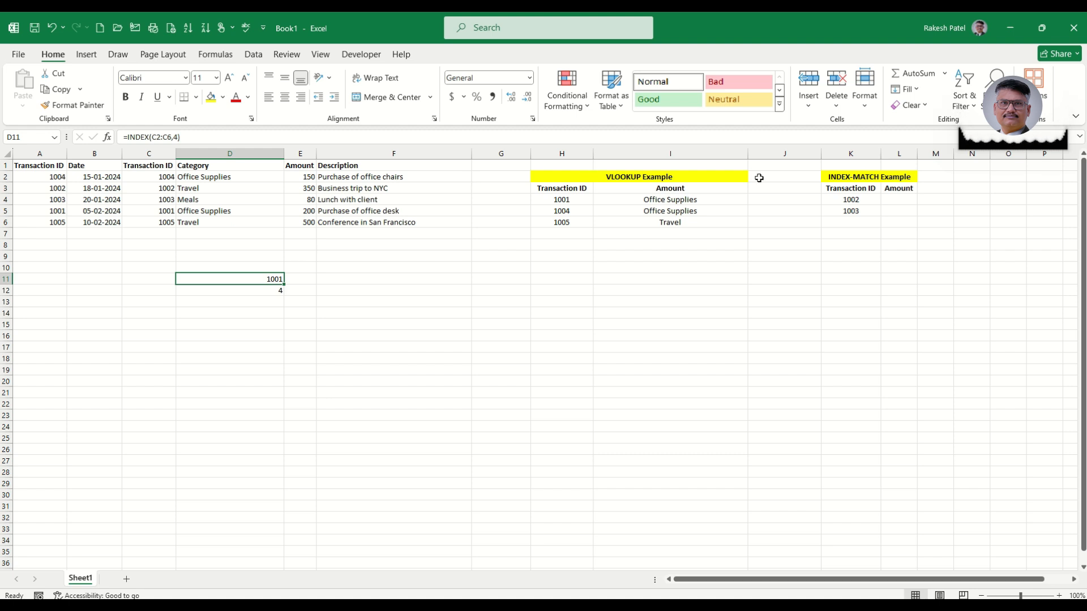
click(890, 202)
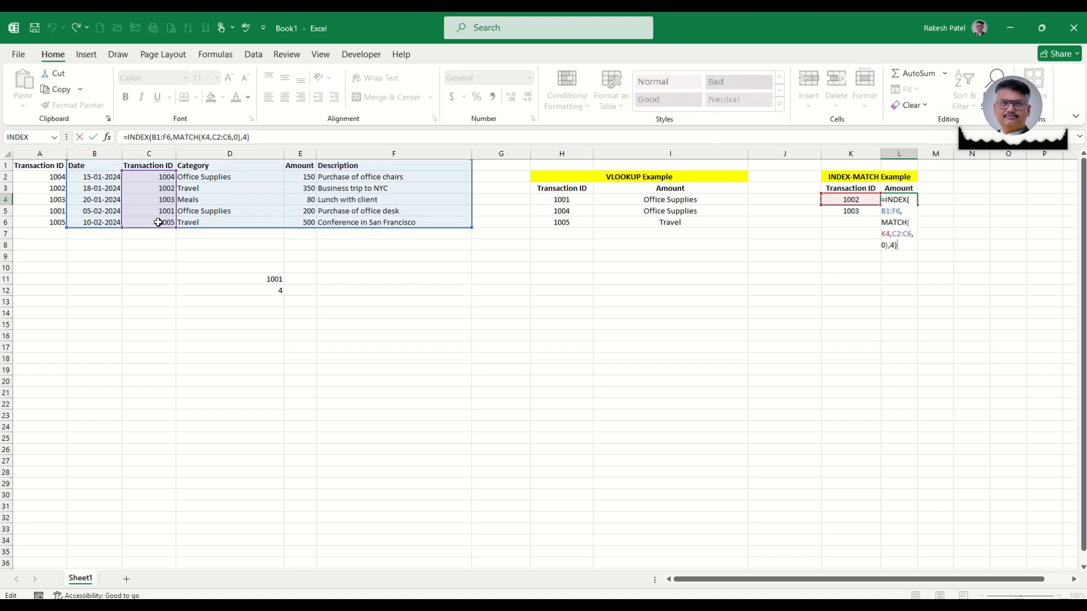
key(ctrl+Return)
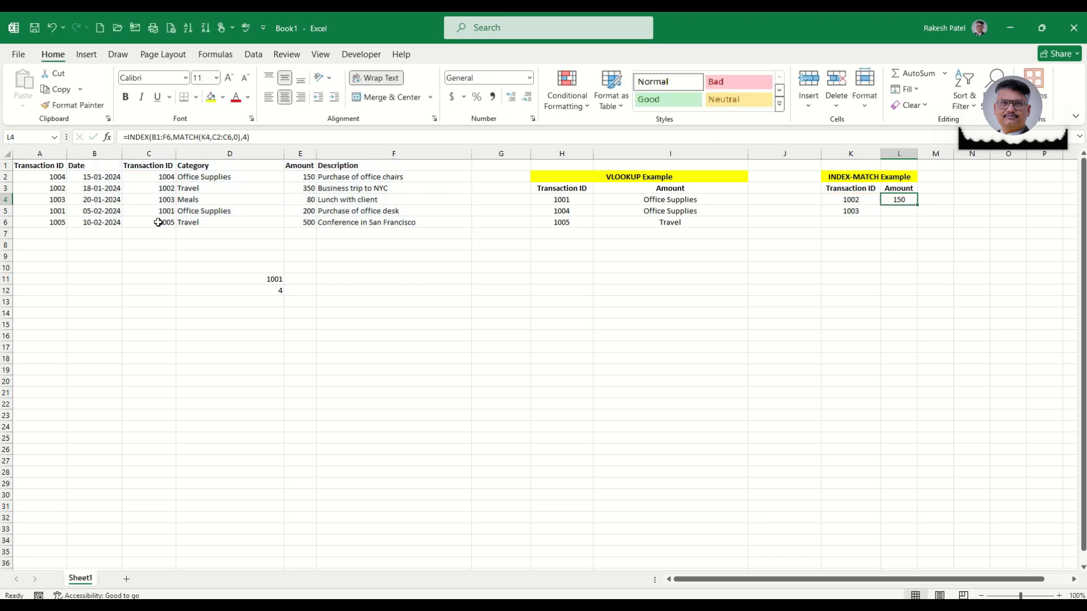
key(Delete)
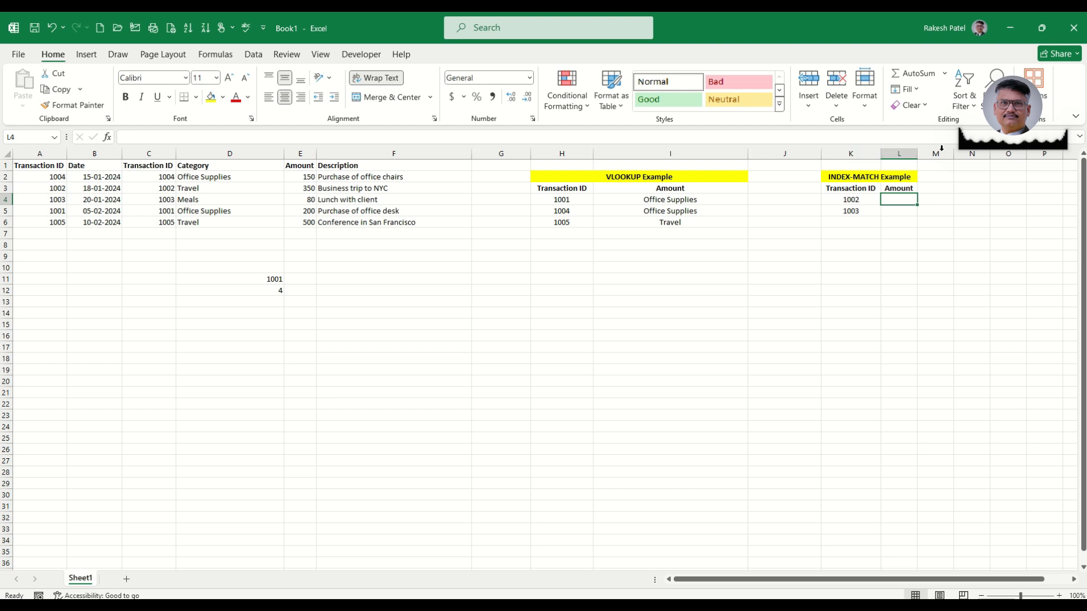
- Widen the Amount column L of the INDEX-MATCH example and narrow the empty column J
drag(917, 154, 1004, 159)
drag(820, 153, 779, 154)
click(843, 256)
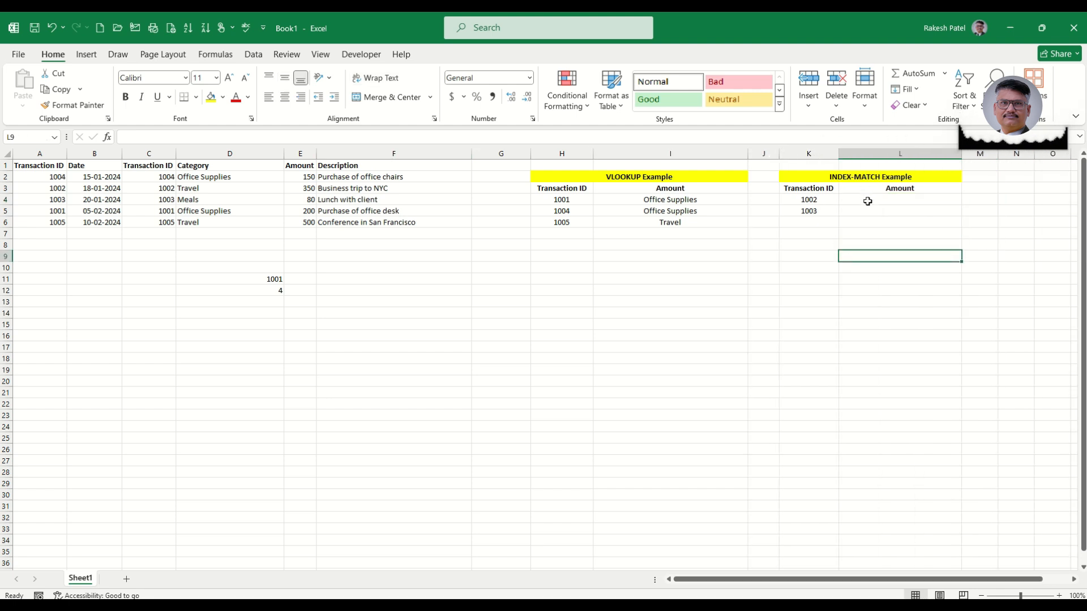
- Start an INDEX formula in L4, the Amount for transaction 1002, with B1:F6 as its array
click(856, 200)
text(=in)
key(Tab)
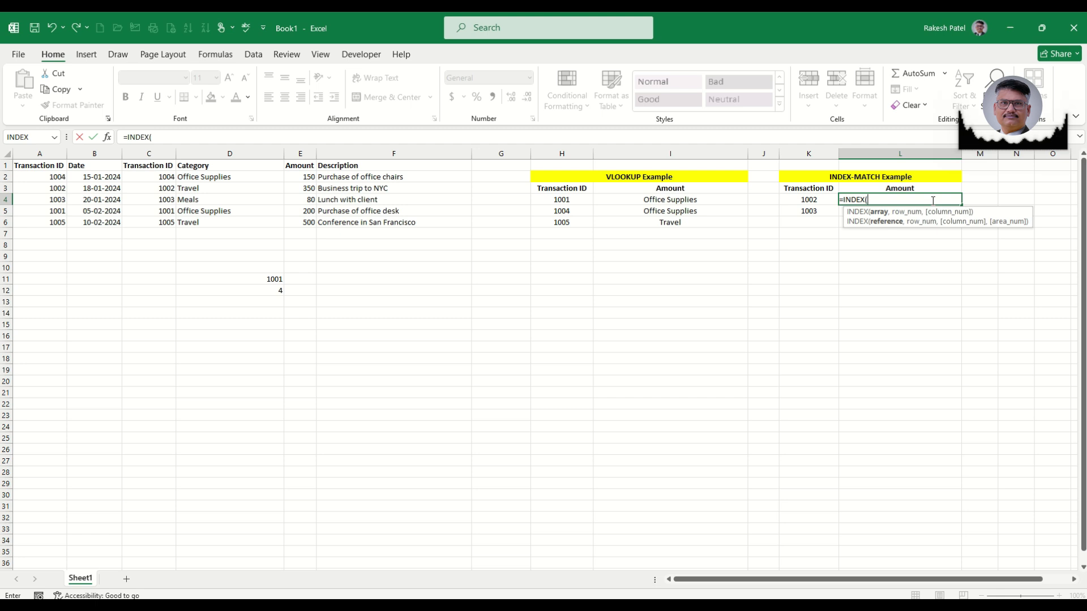
drag(94, 165, 383, 231)
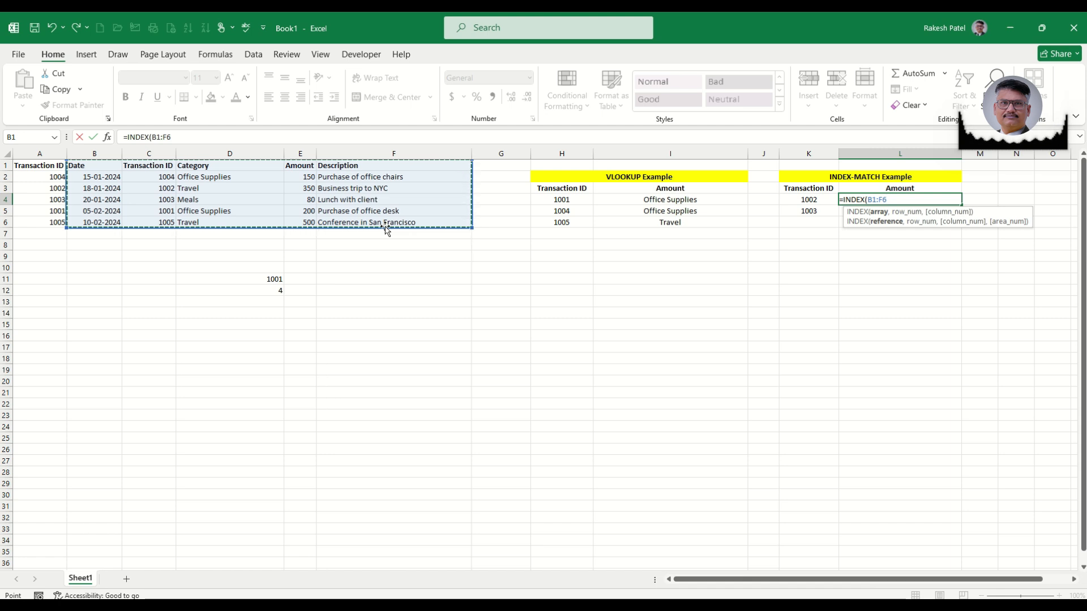
text(,)
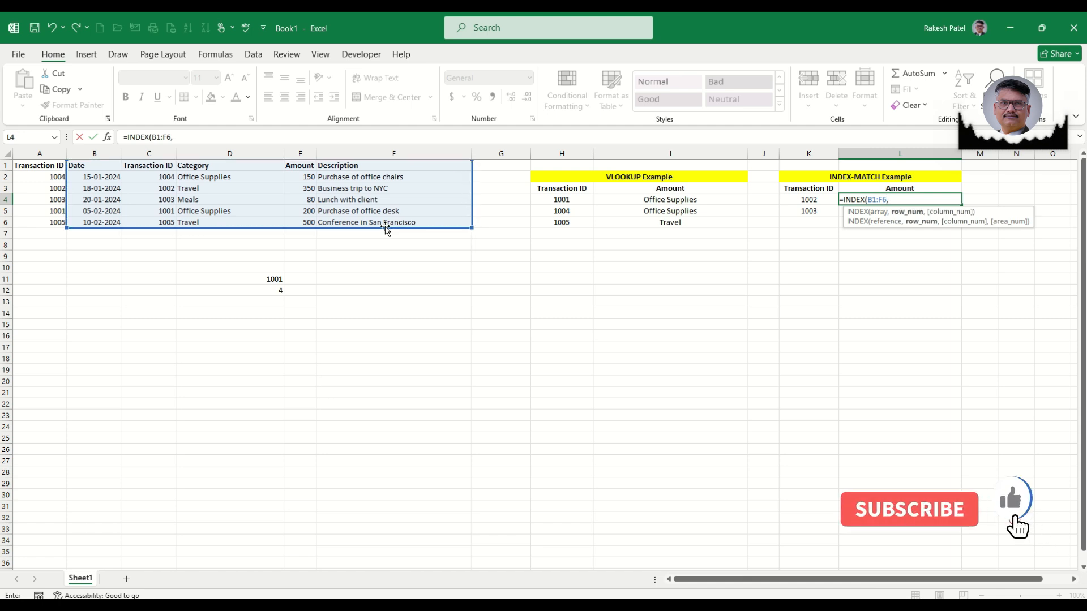
- Nest MATCH(K4,C1:C6,0) as the row number of the INDEX formula in L4
text(mat)
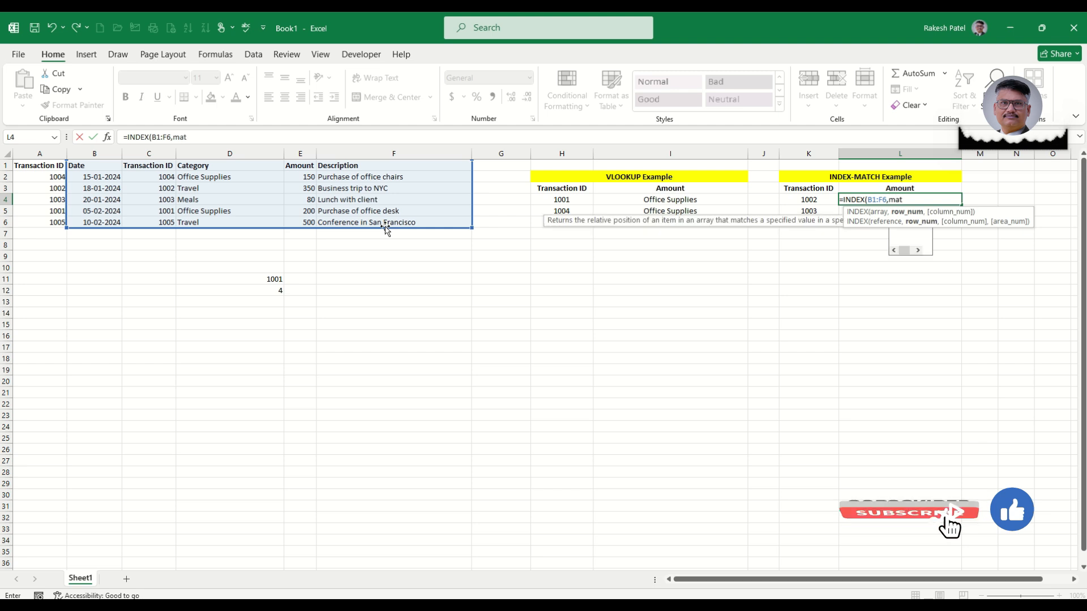
key(Tab)
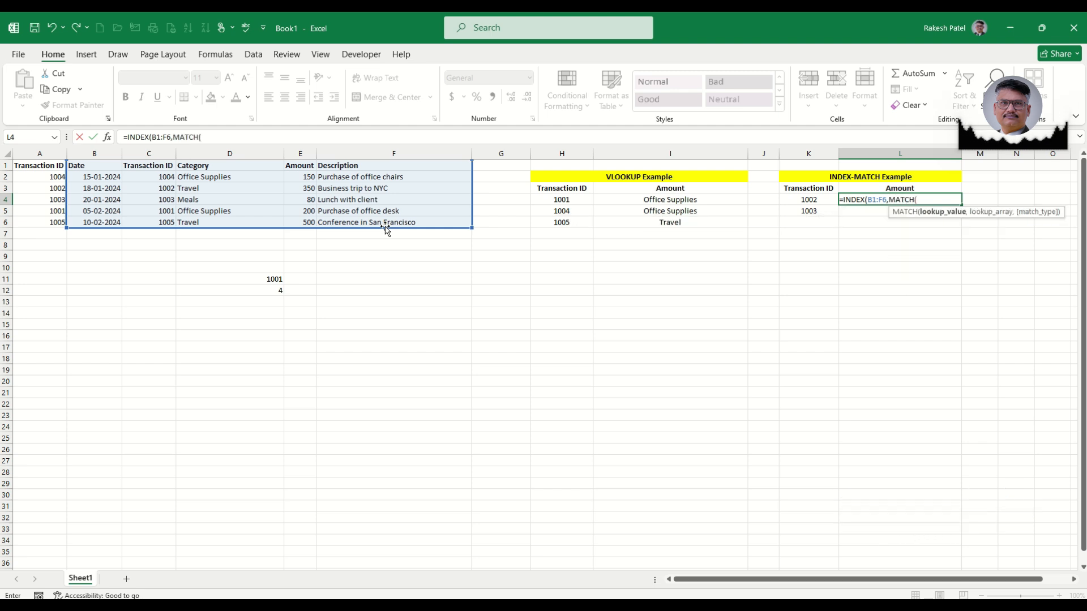
click(804, 199)
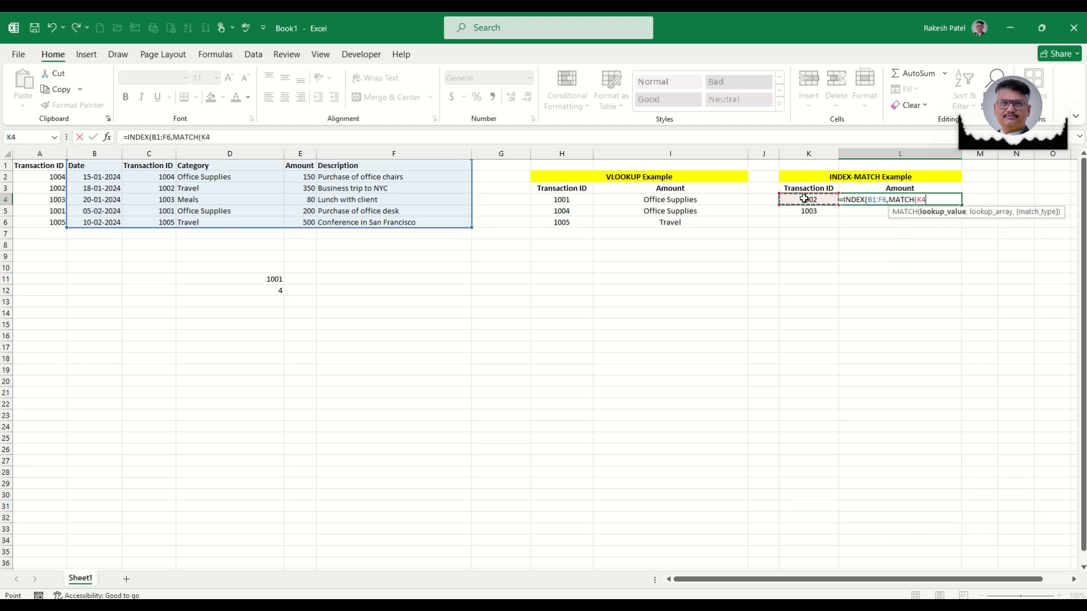
text(,)
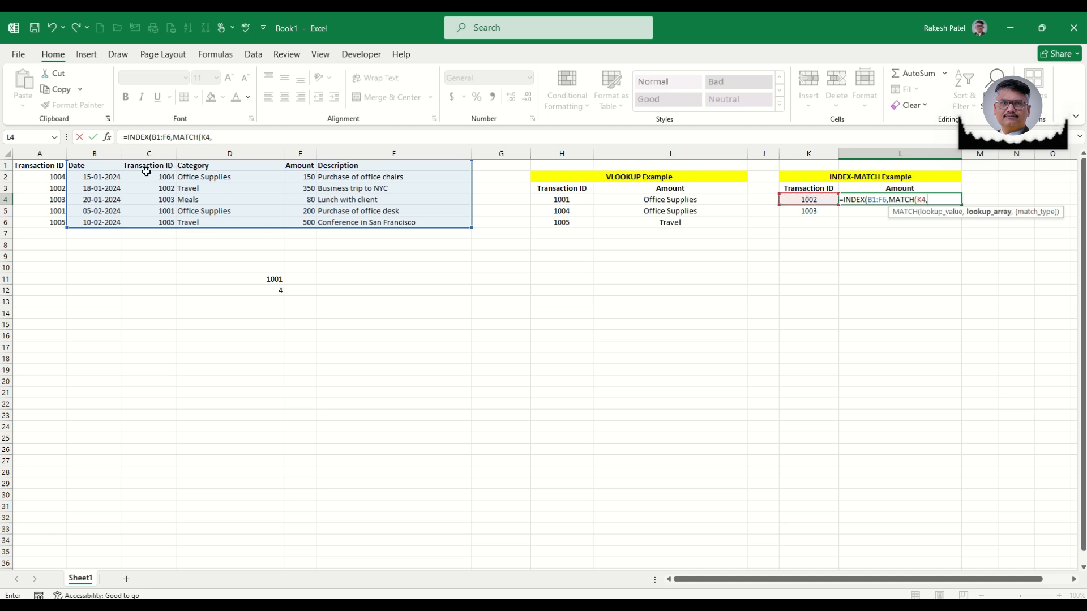
drag(149, 168, 148, 222)
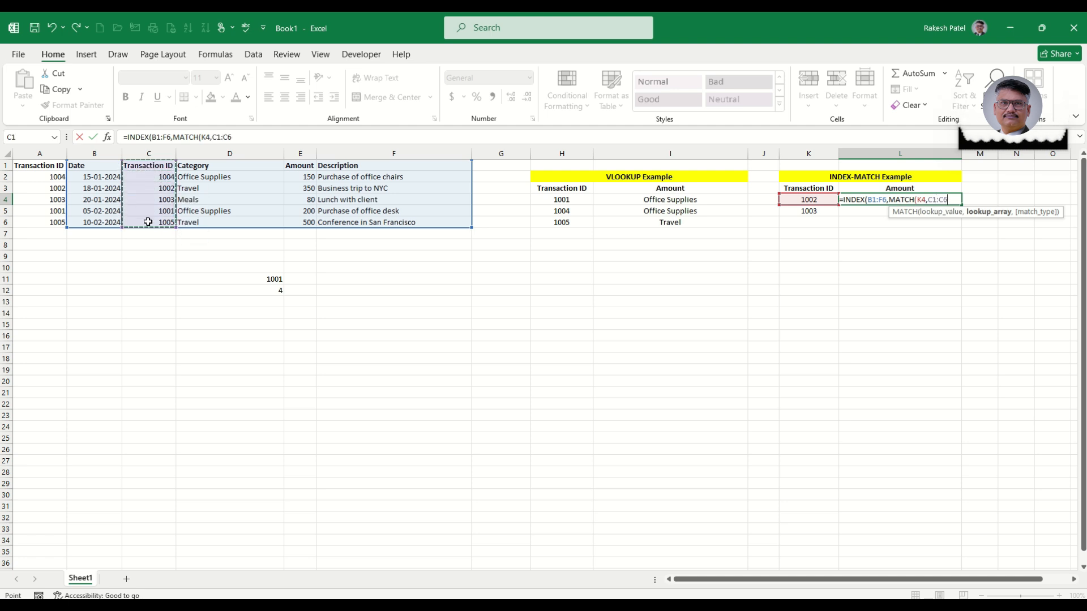
text(,)
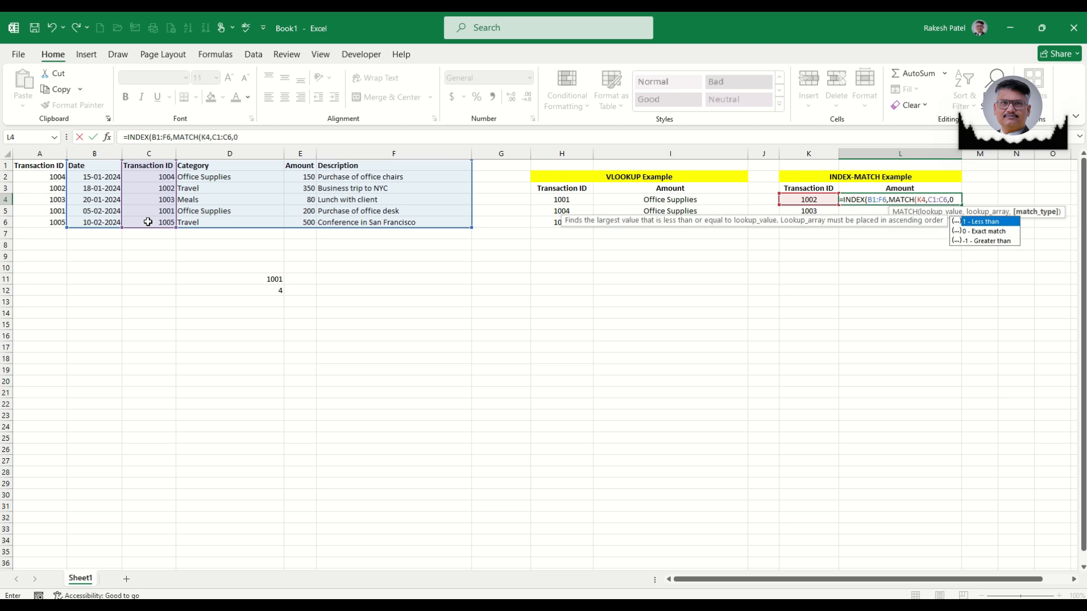
text(0))
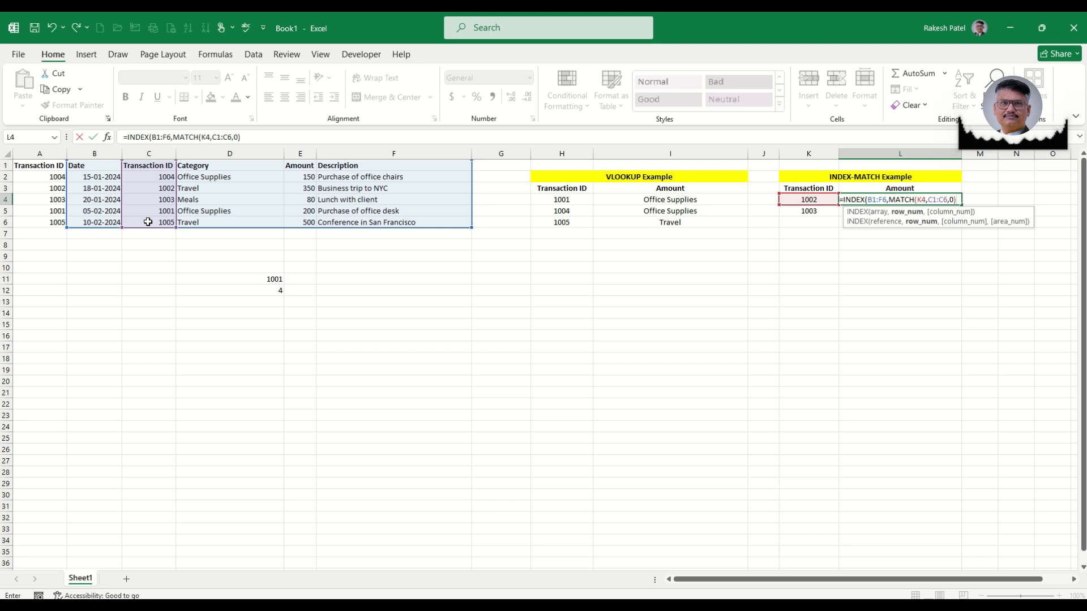
- Complete L4's INDEX formula with column number 4 and check the result against the source row for transaction 1002
text(,)
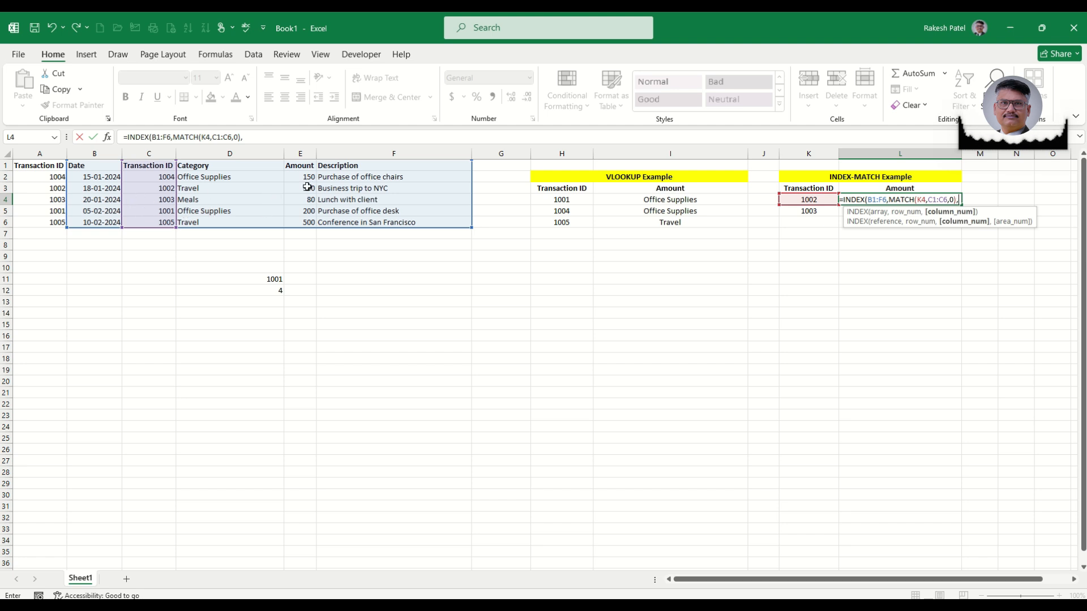
text(4)
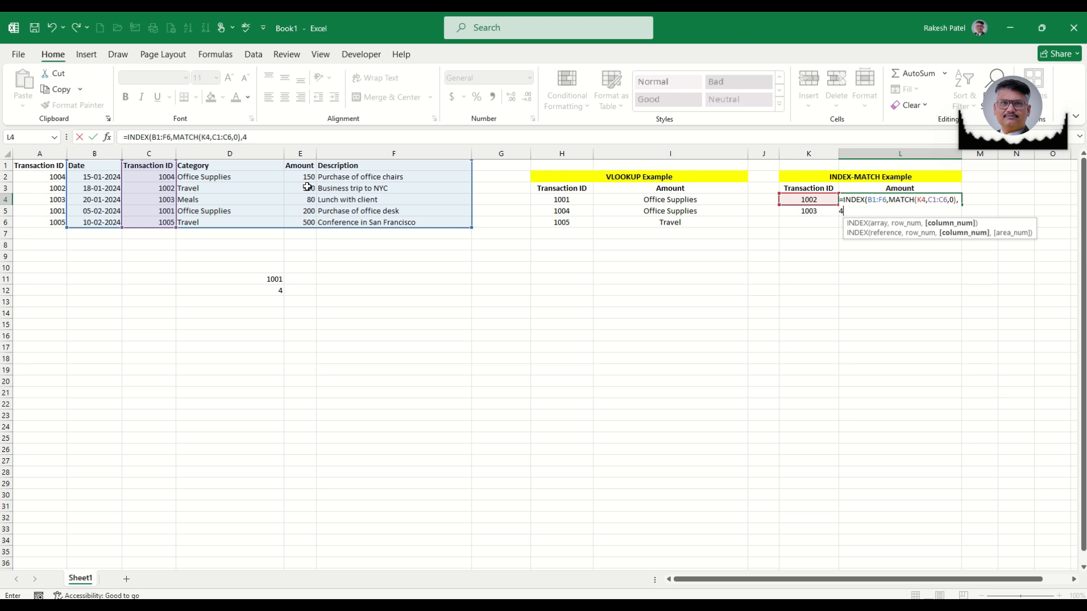
text())
key(Return)
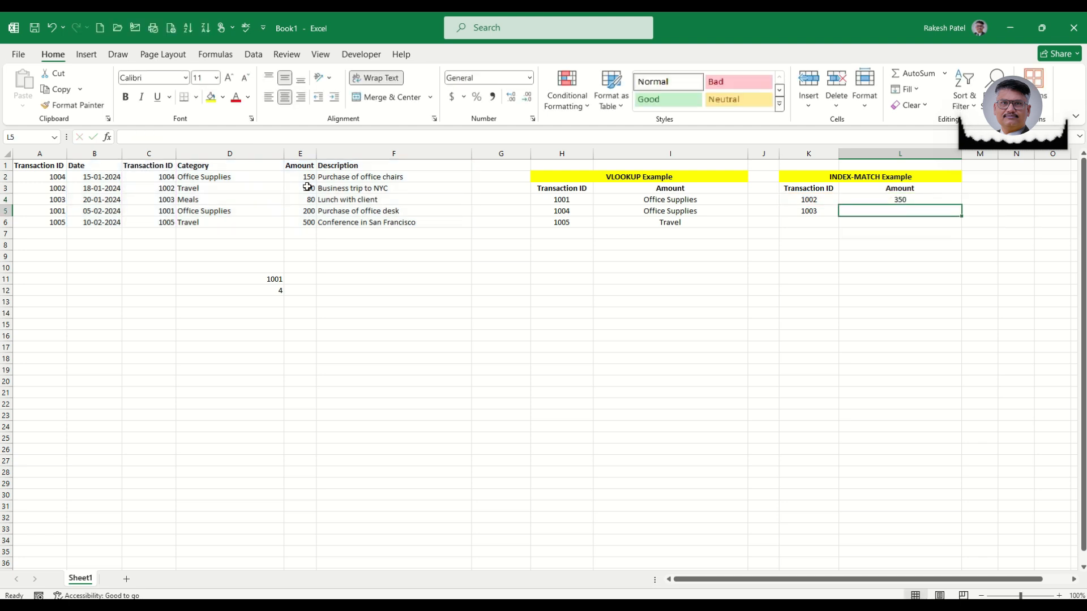
click(306, 187)
drag(51, 187, 309, 188)
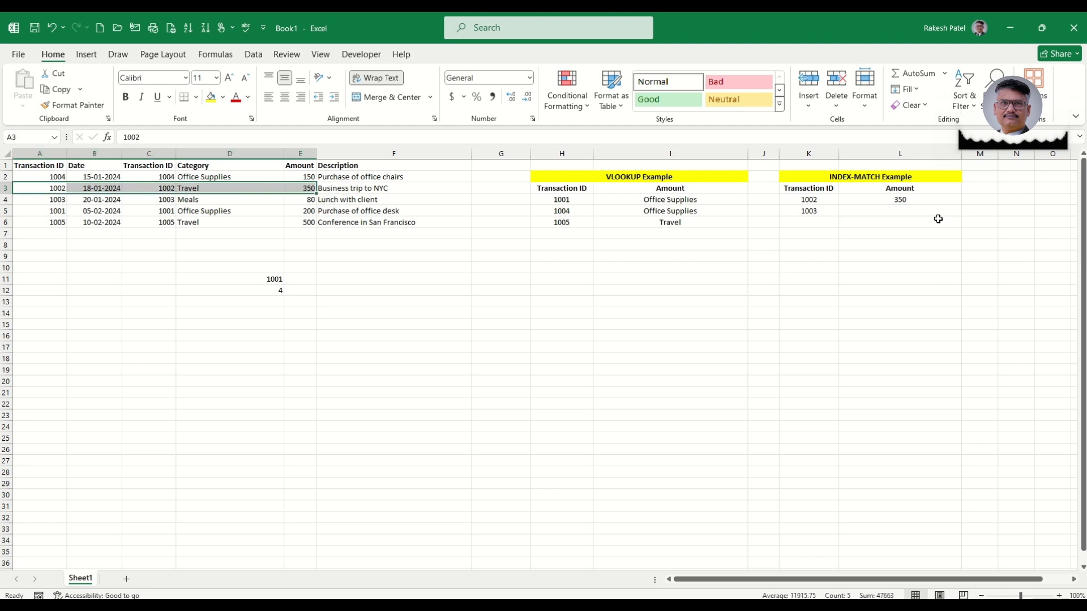
- Fill the INDEX-MATCH formula from L4 down to L5 and inspect the copied formula's ranges
click(933, 198)
drag(964, 205, 962, 215)
click(912, 210)
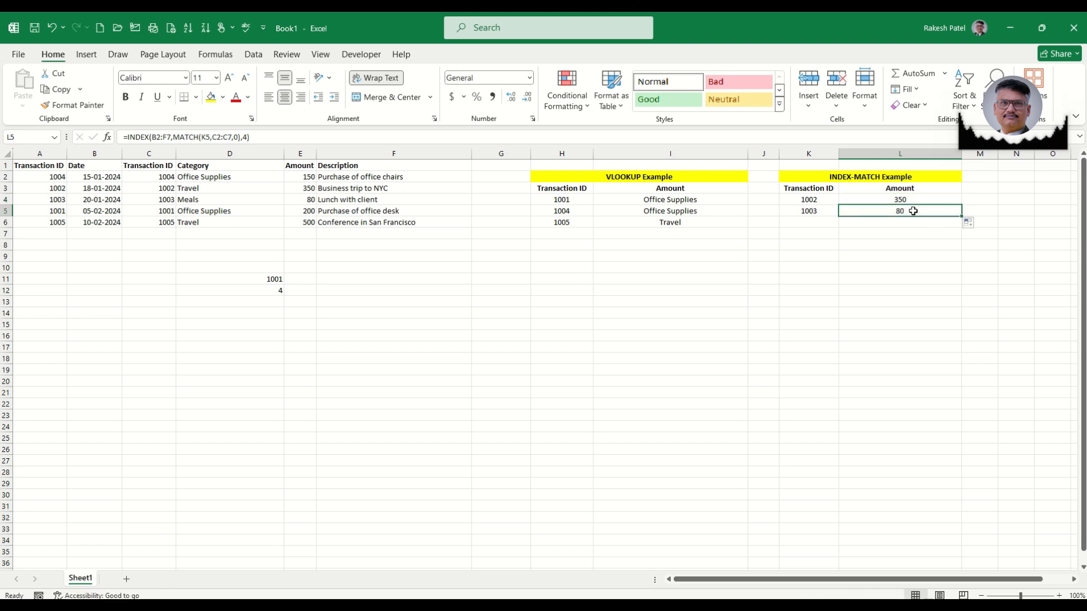
double_click(913, 210)
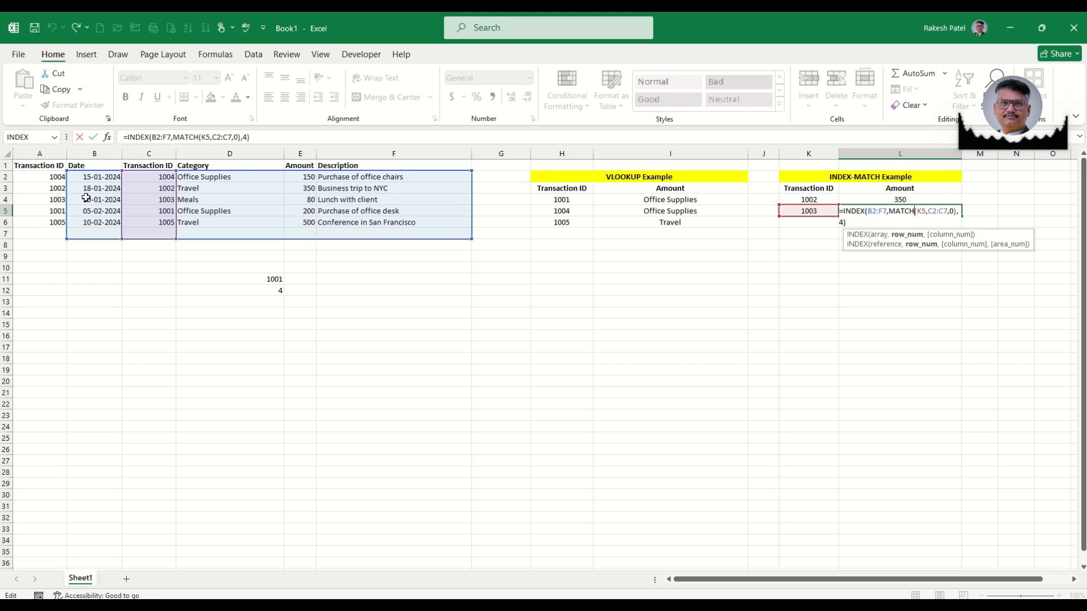
key(Escape)
- Make both ranges in L4's formula absolute, giving =INDEX($B$1:$F$6,MATCH(K4,$C$1:$C$6,0),4)
click(936, 201)
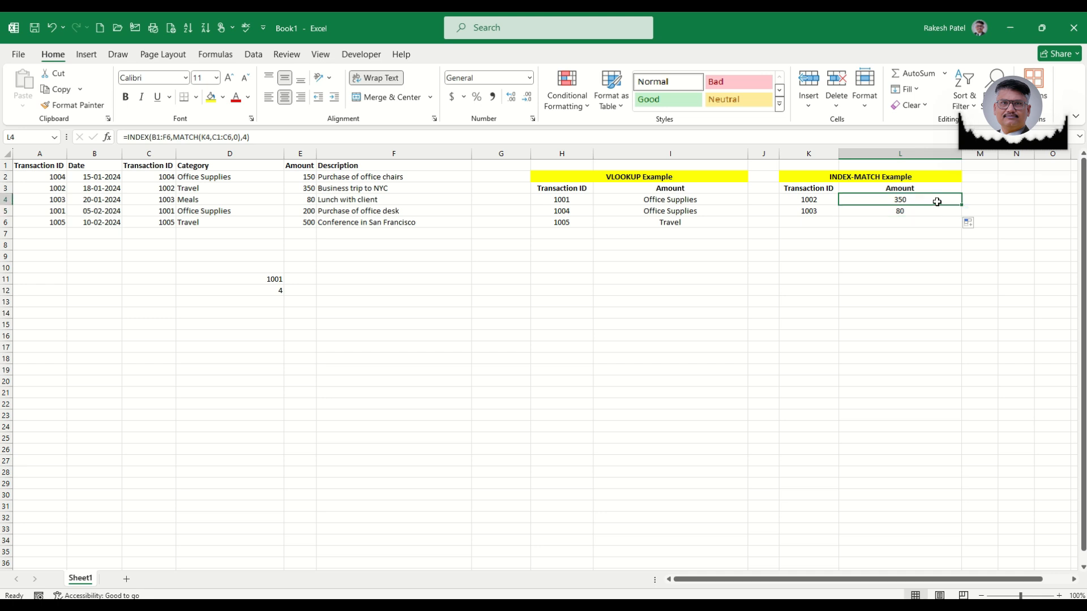
double_click(937, 201)
drag(887, 201, 866, 201)
key(F4)
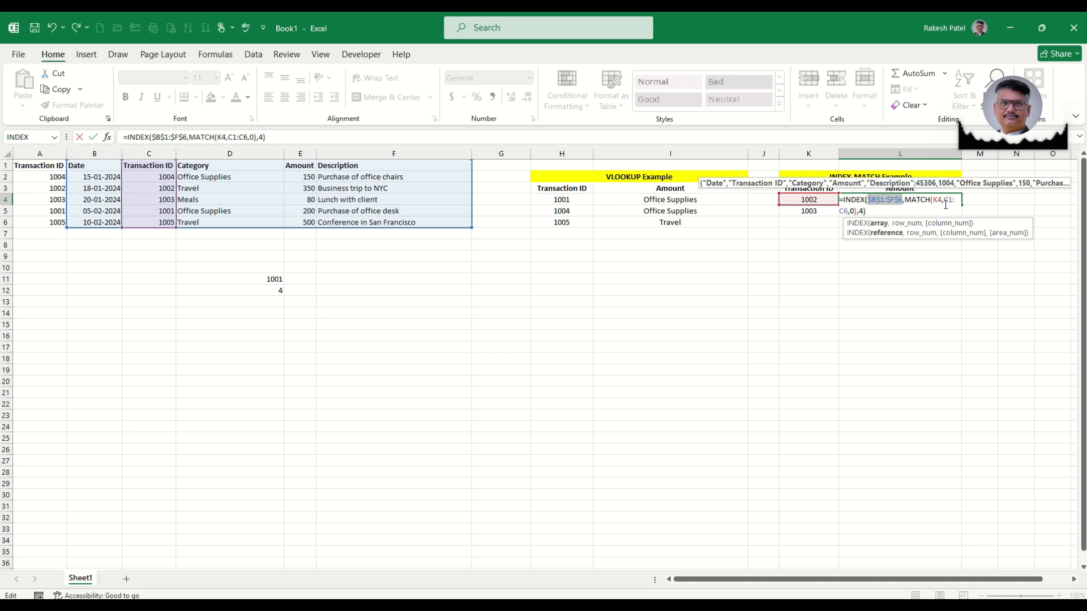
click(947, 199)
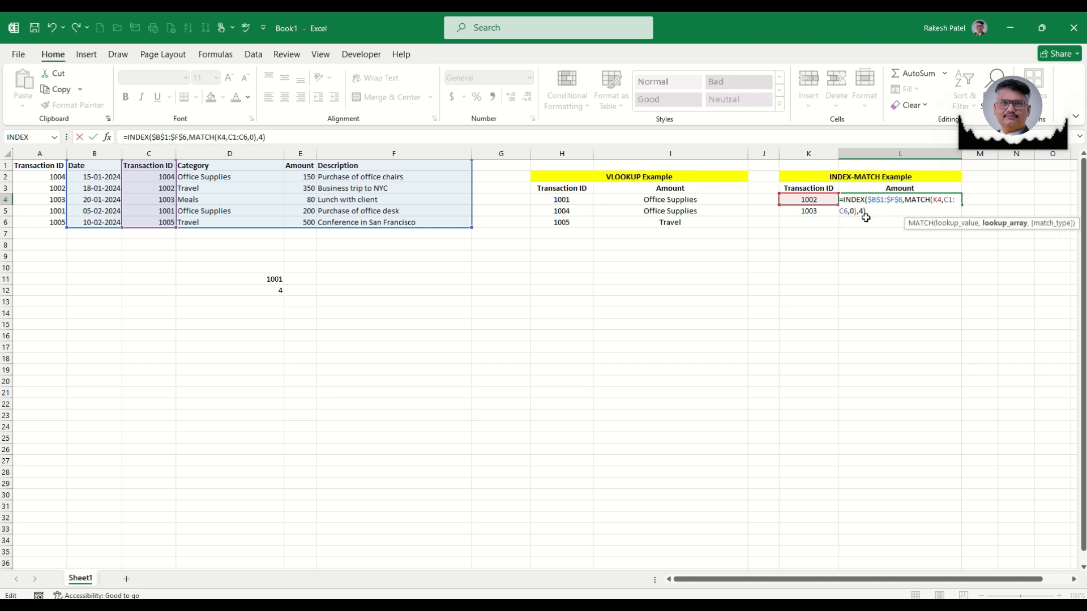
drag(943, 199, 849, 210)
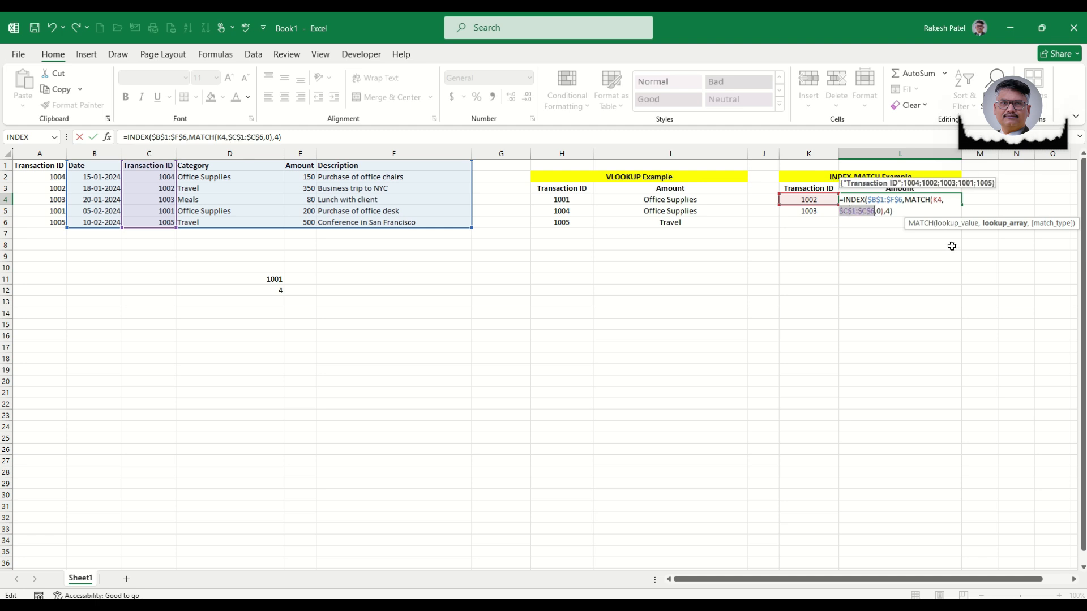
key(Return)
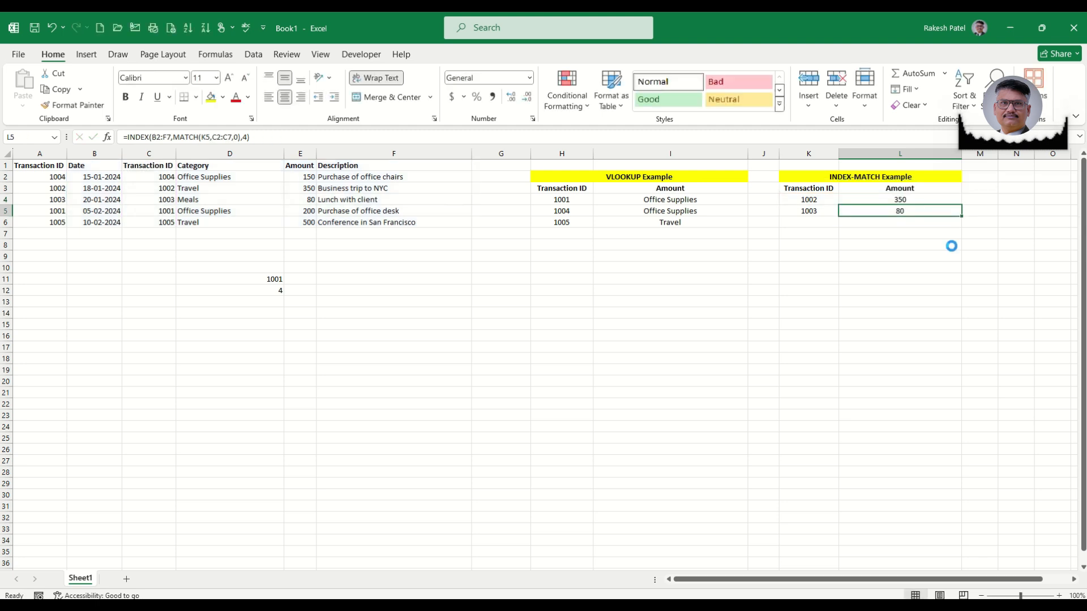
- Fill L4's absolute-range formula down to L5 and check the references in the copy
double_click(928, 210)
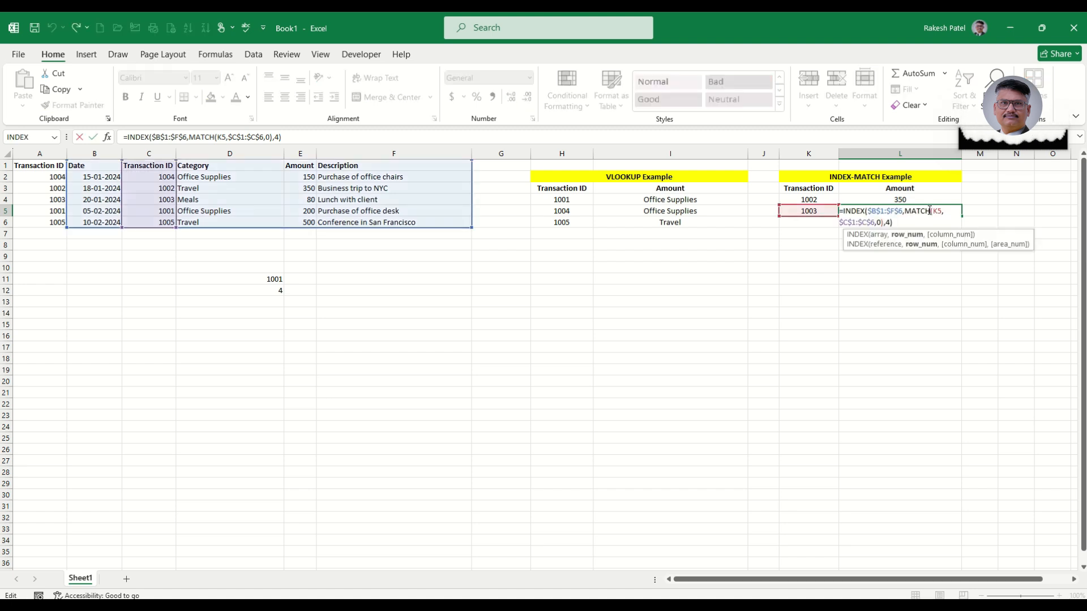
key(Escape)
click(891, 257)
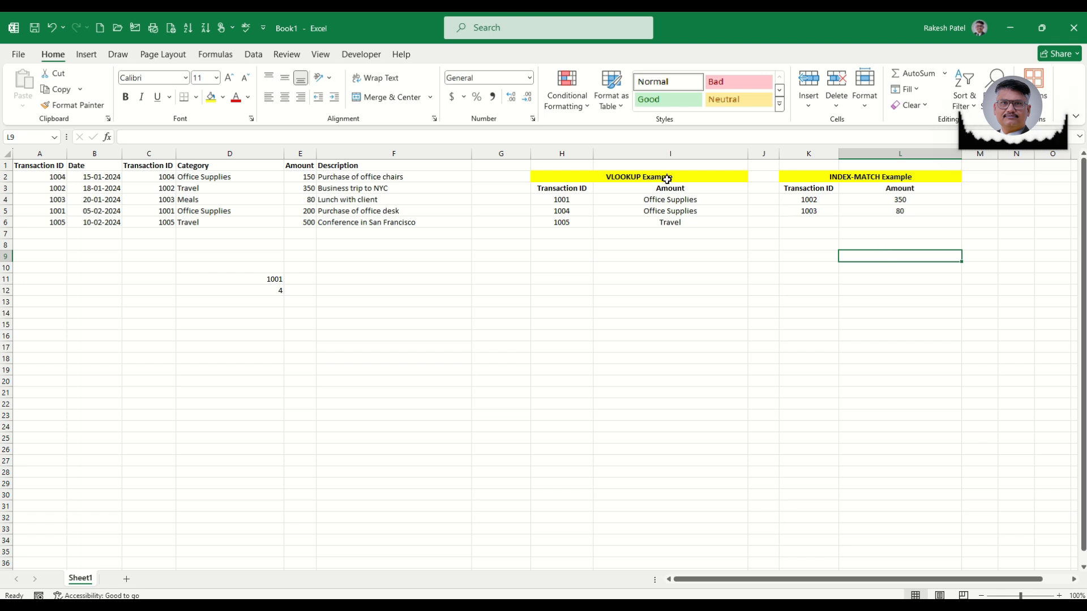
click(651, 257)
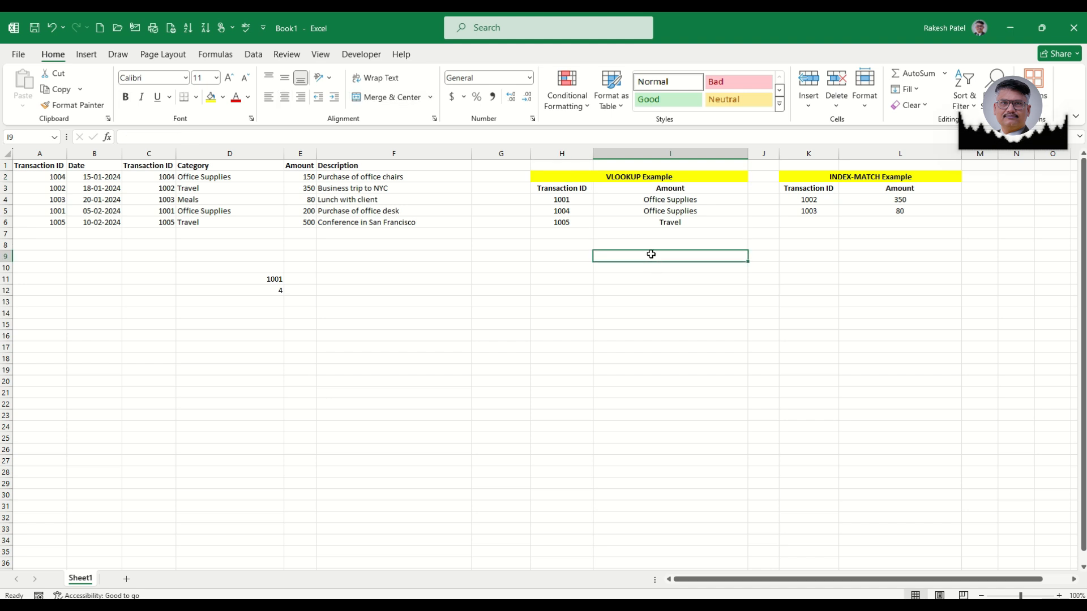